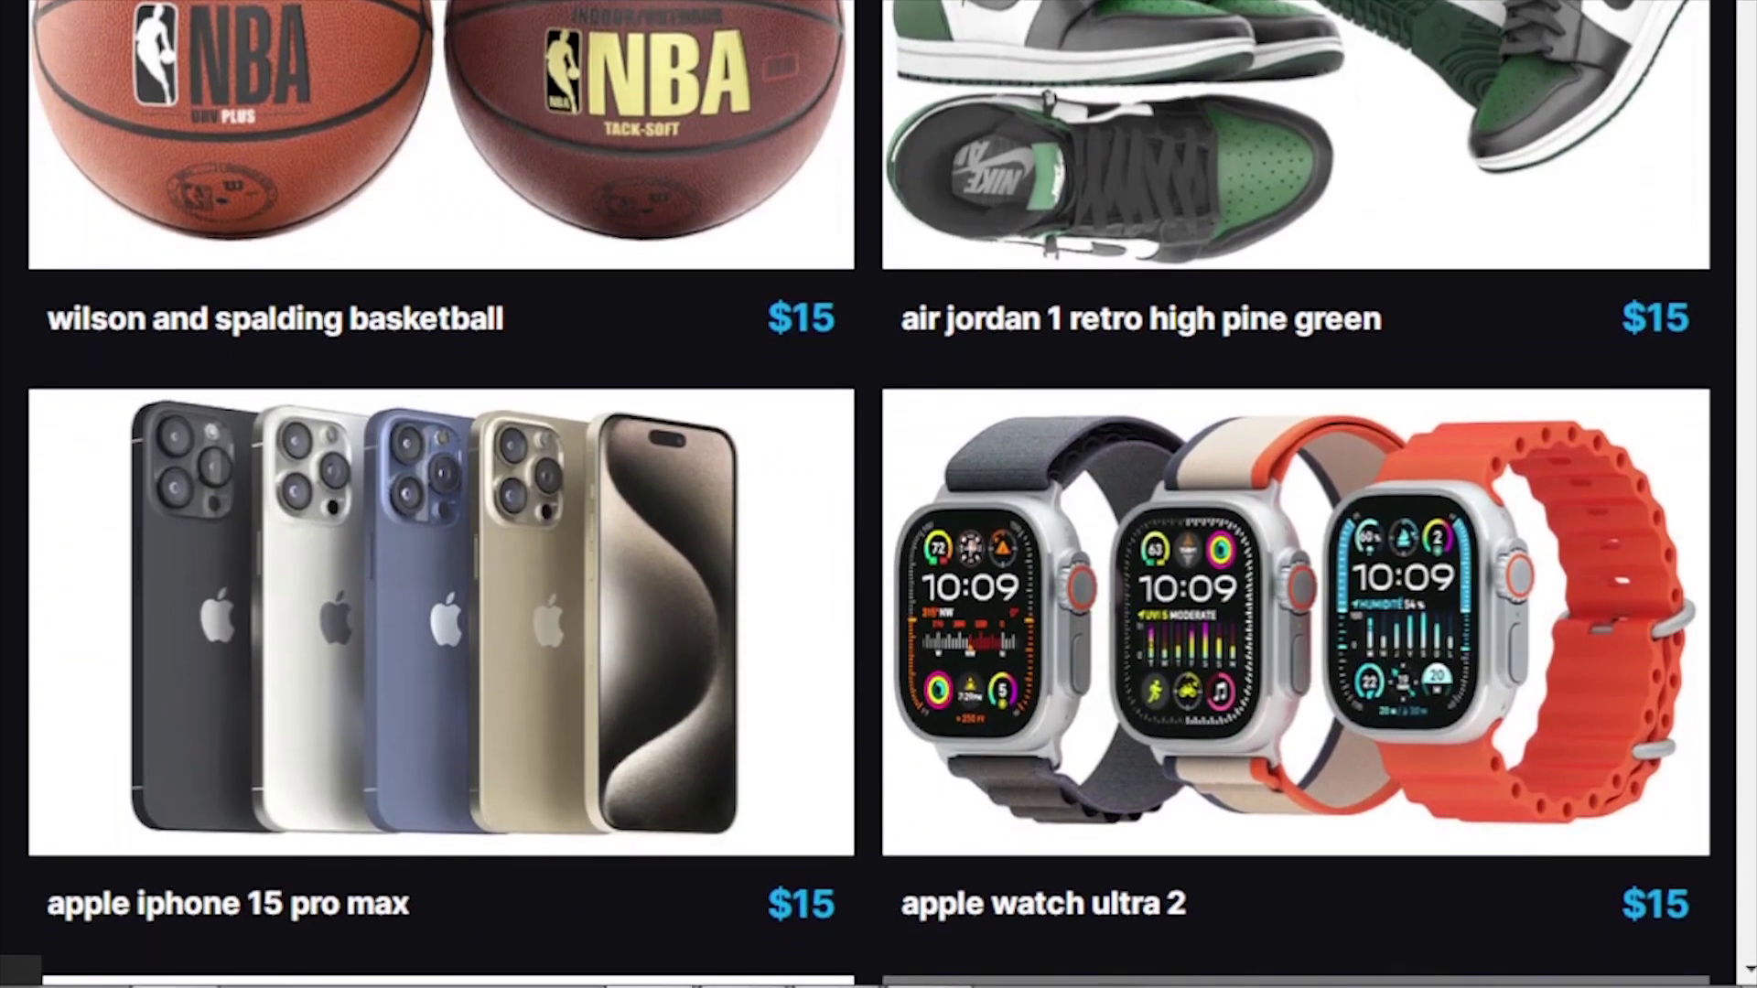
Open the Wilson and Spalding basketball product page and step through its preview images
click(697, 137)
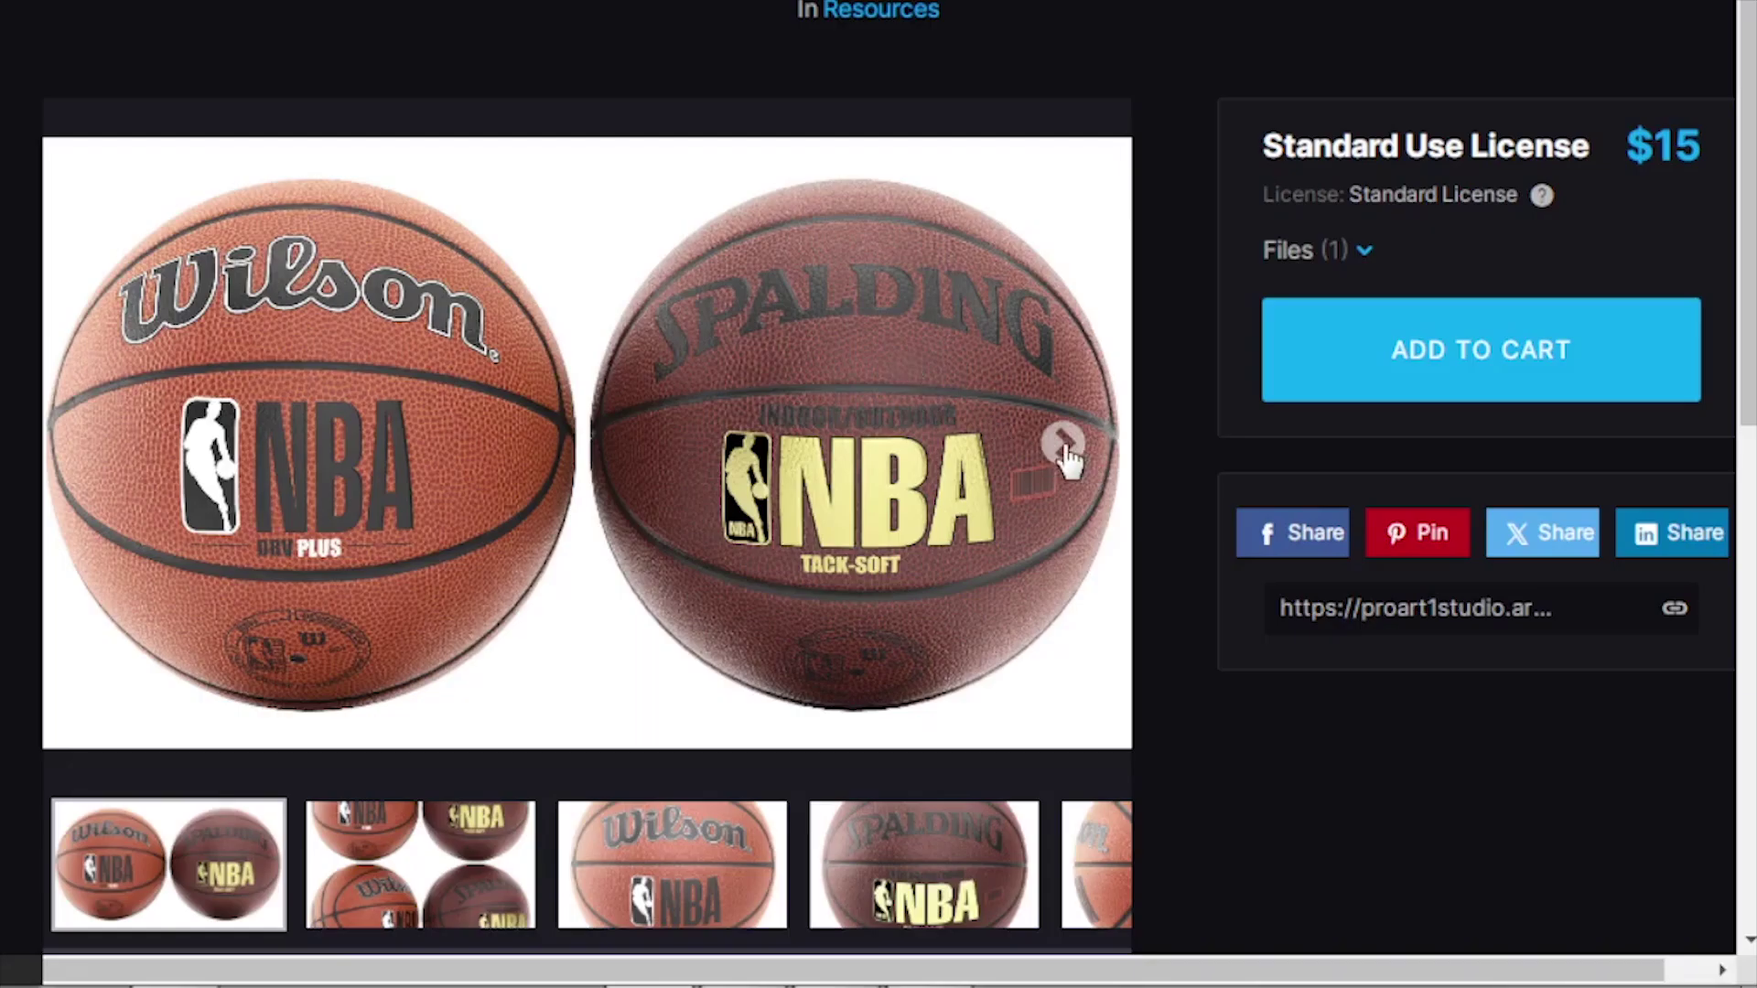
click(1063, 446)
click(1064, 446)
click(1063, 446)
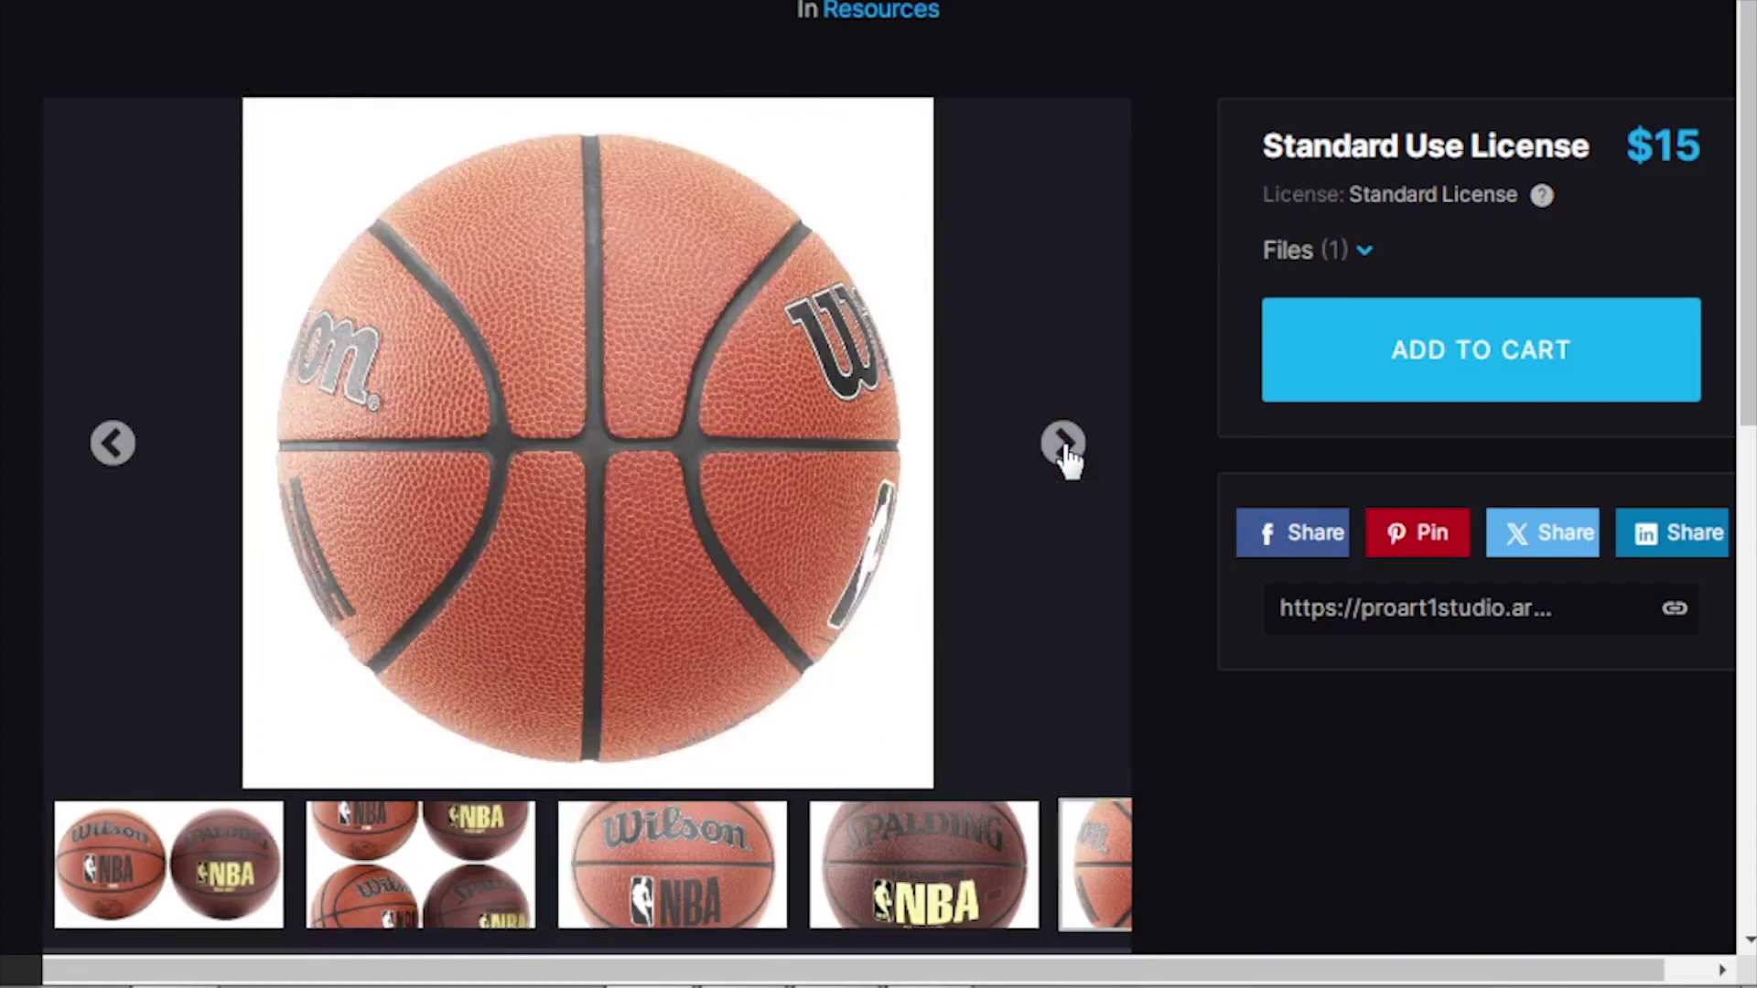
click(1064, 446)
click(1063, 445)
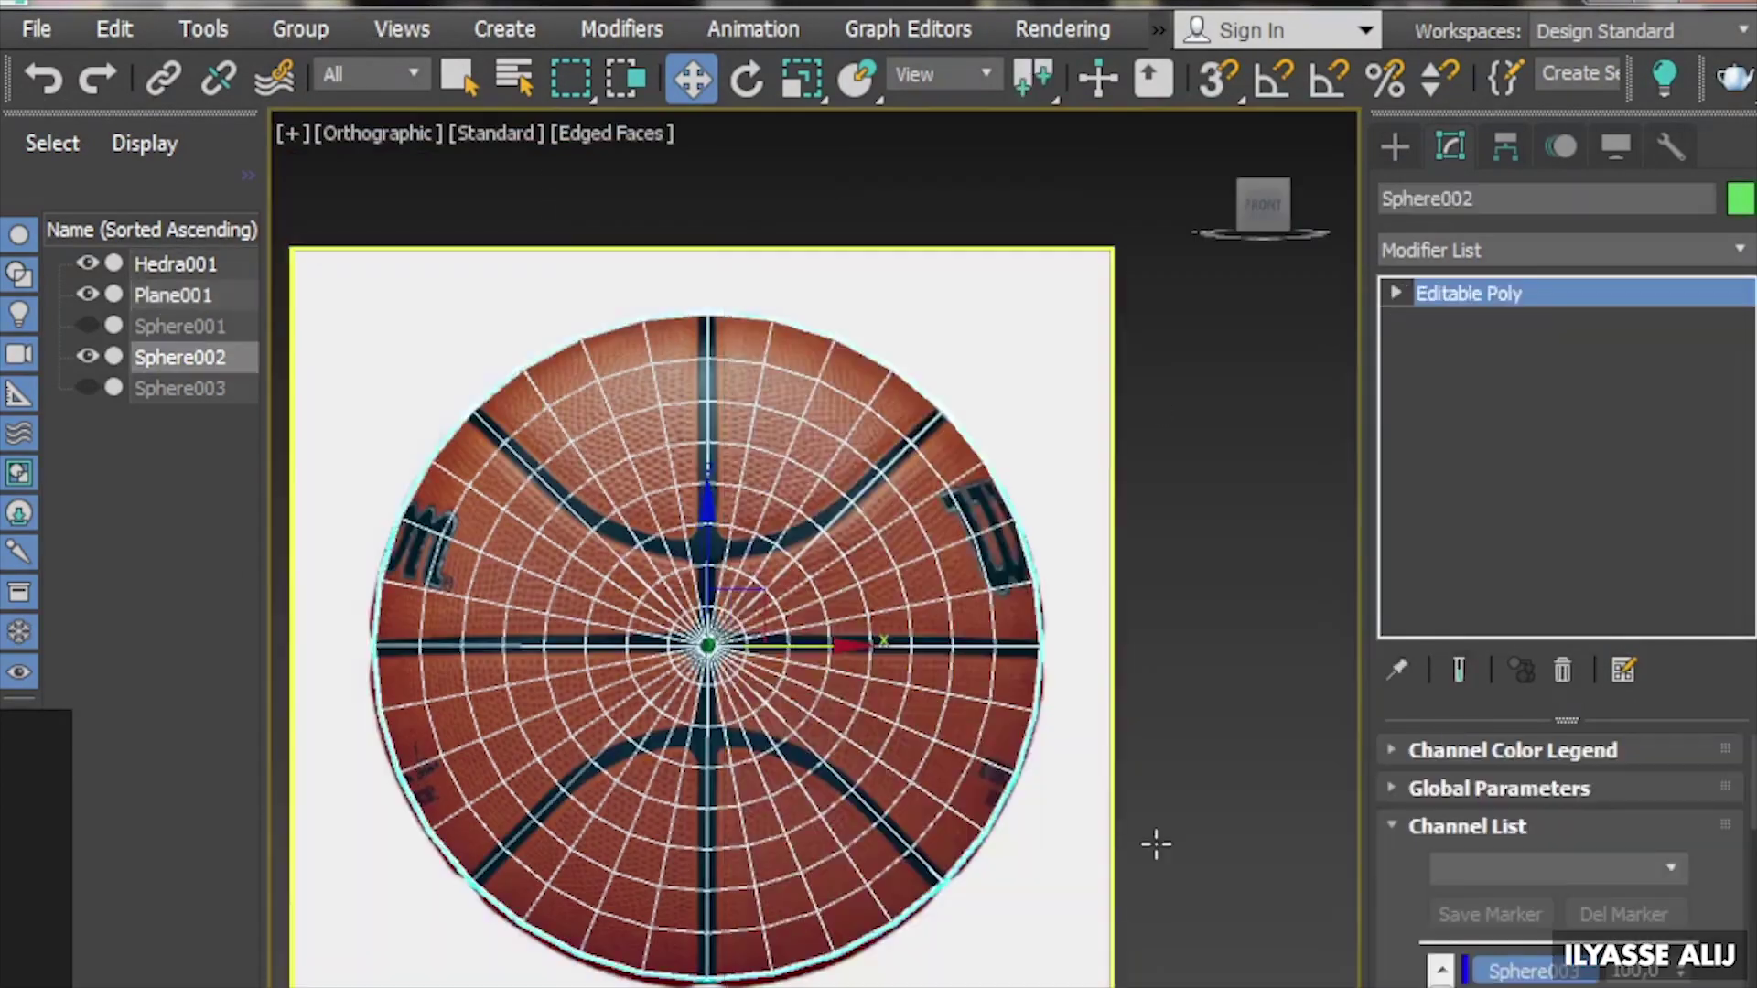
Set the Editable Poly constraints to Edge so moved elements slide along existing edges
scroll(746, 725, down, 3)
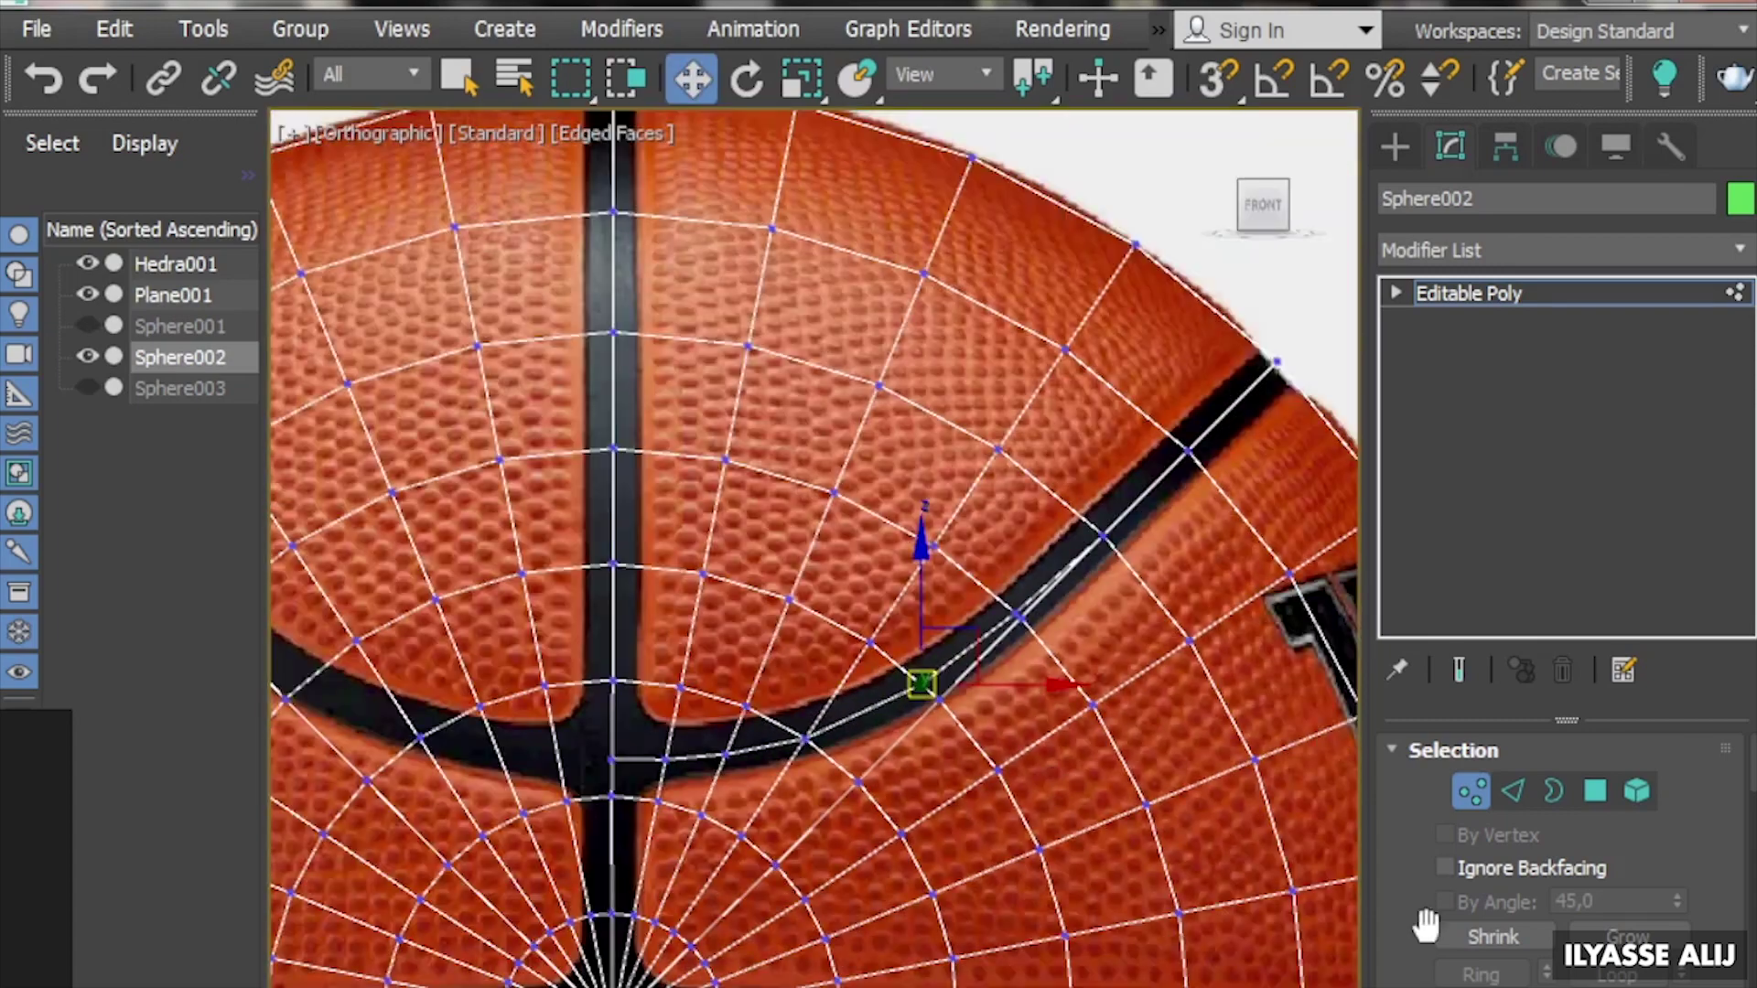
drag(1565, 911, 1565, 859)
click(1558, 802)
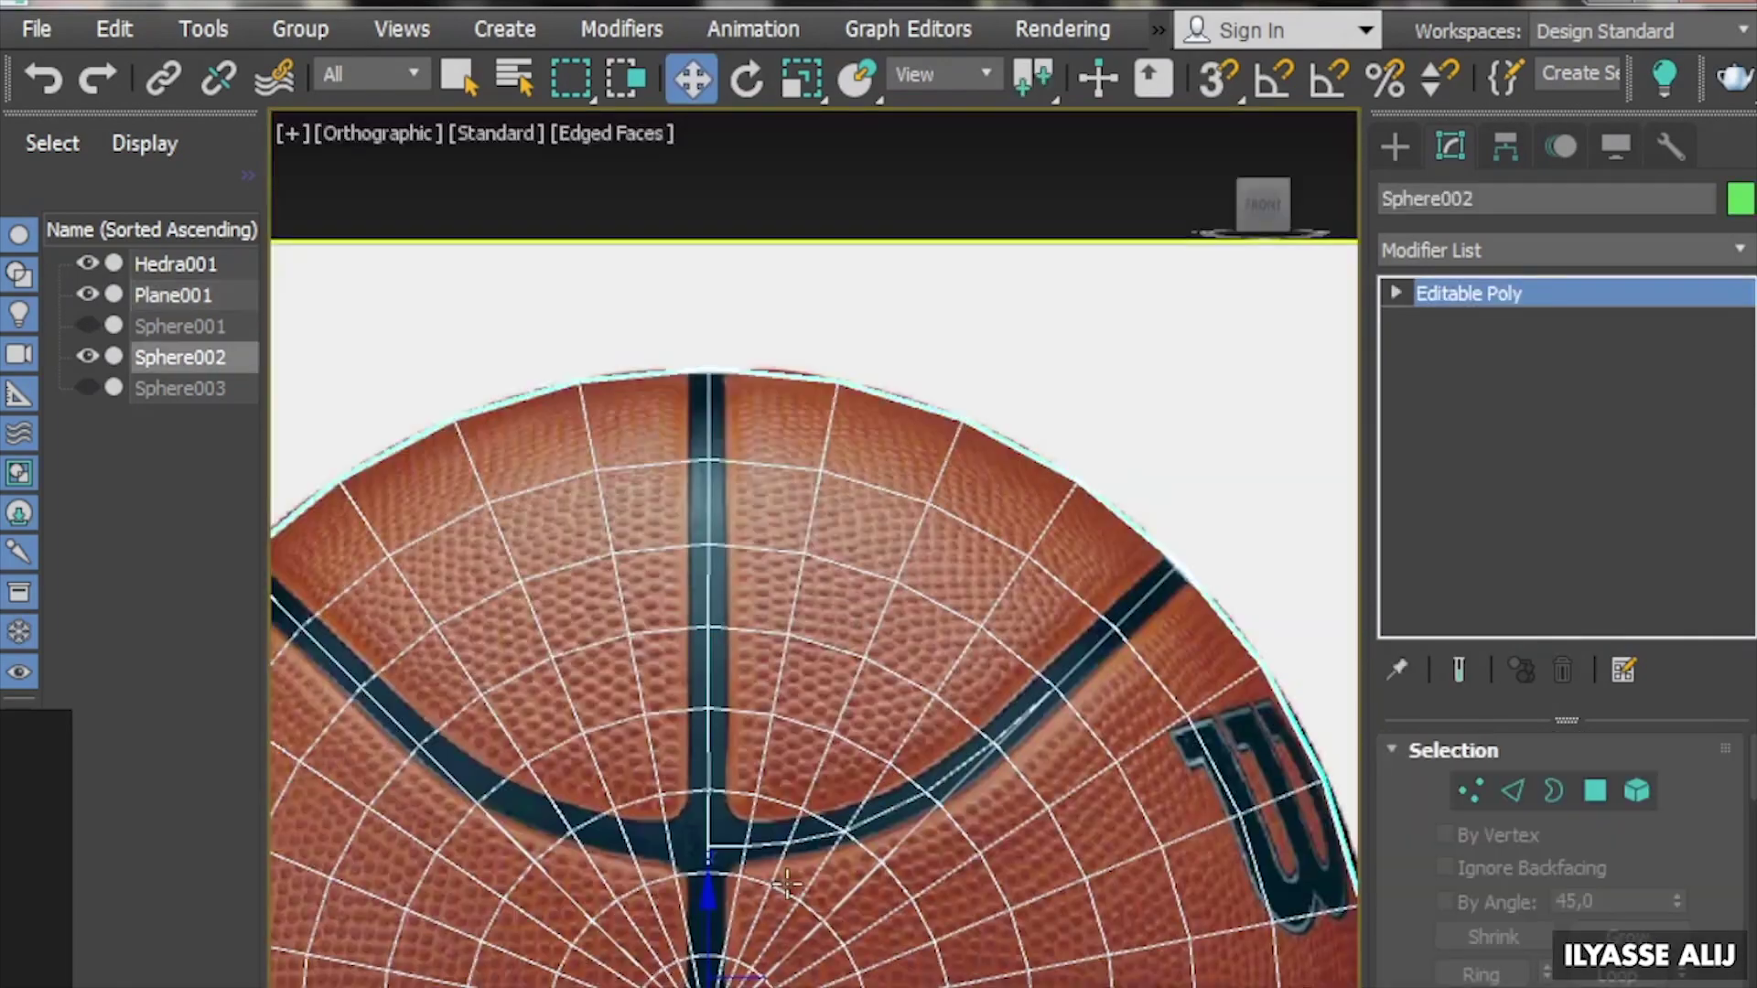
Move the sphere's edges onto the basketball seam reference lines
scroll(970, 494, down, 5)
scroll(974, 485, up, 5)
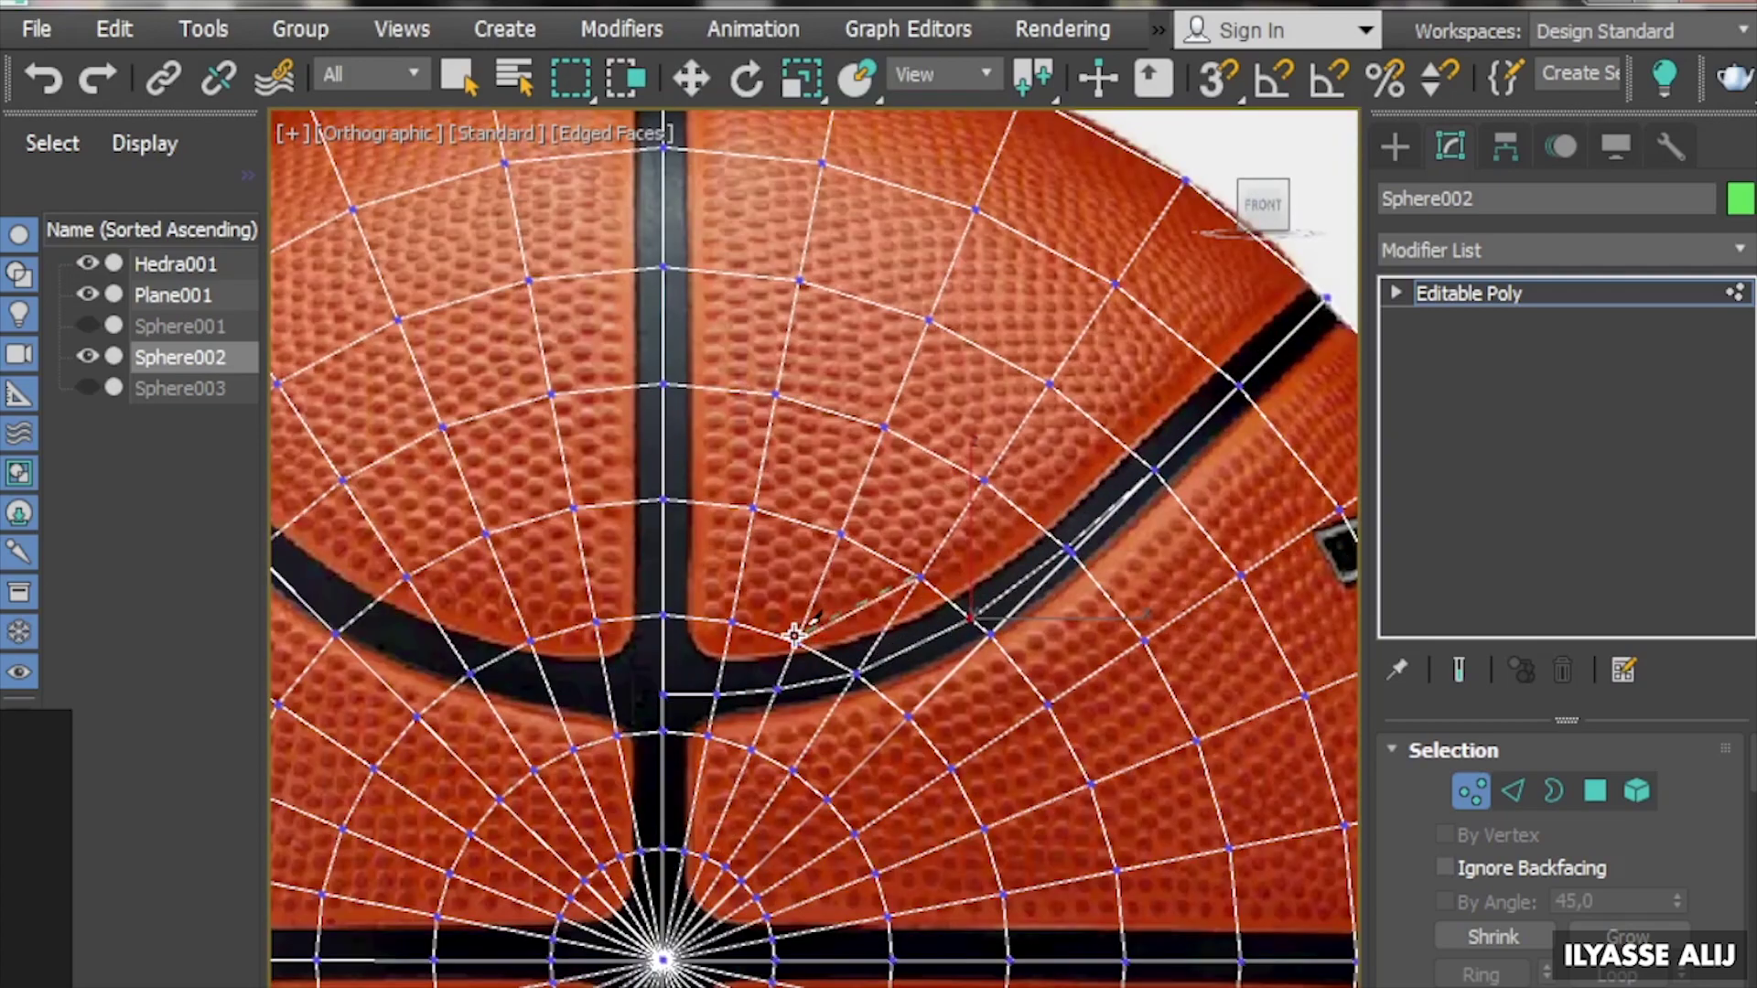
scroll(794, 633, up, 3)
scroll(843, 479, down, 3)
scroll(686, 639, up, 1)
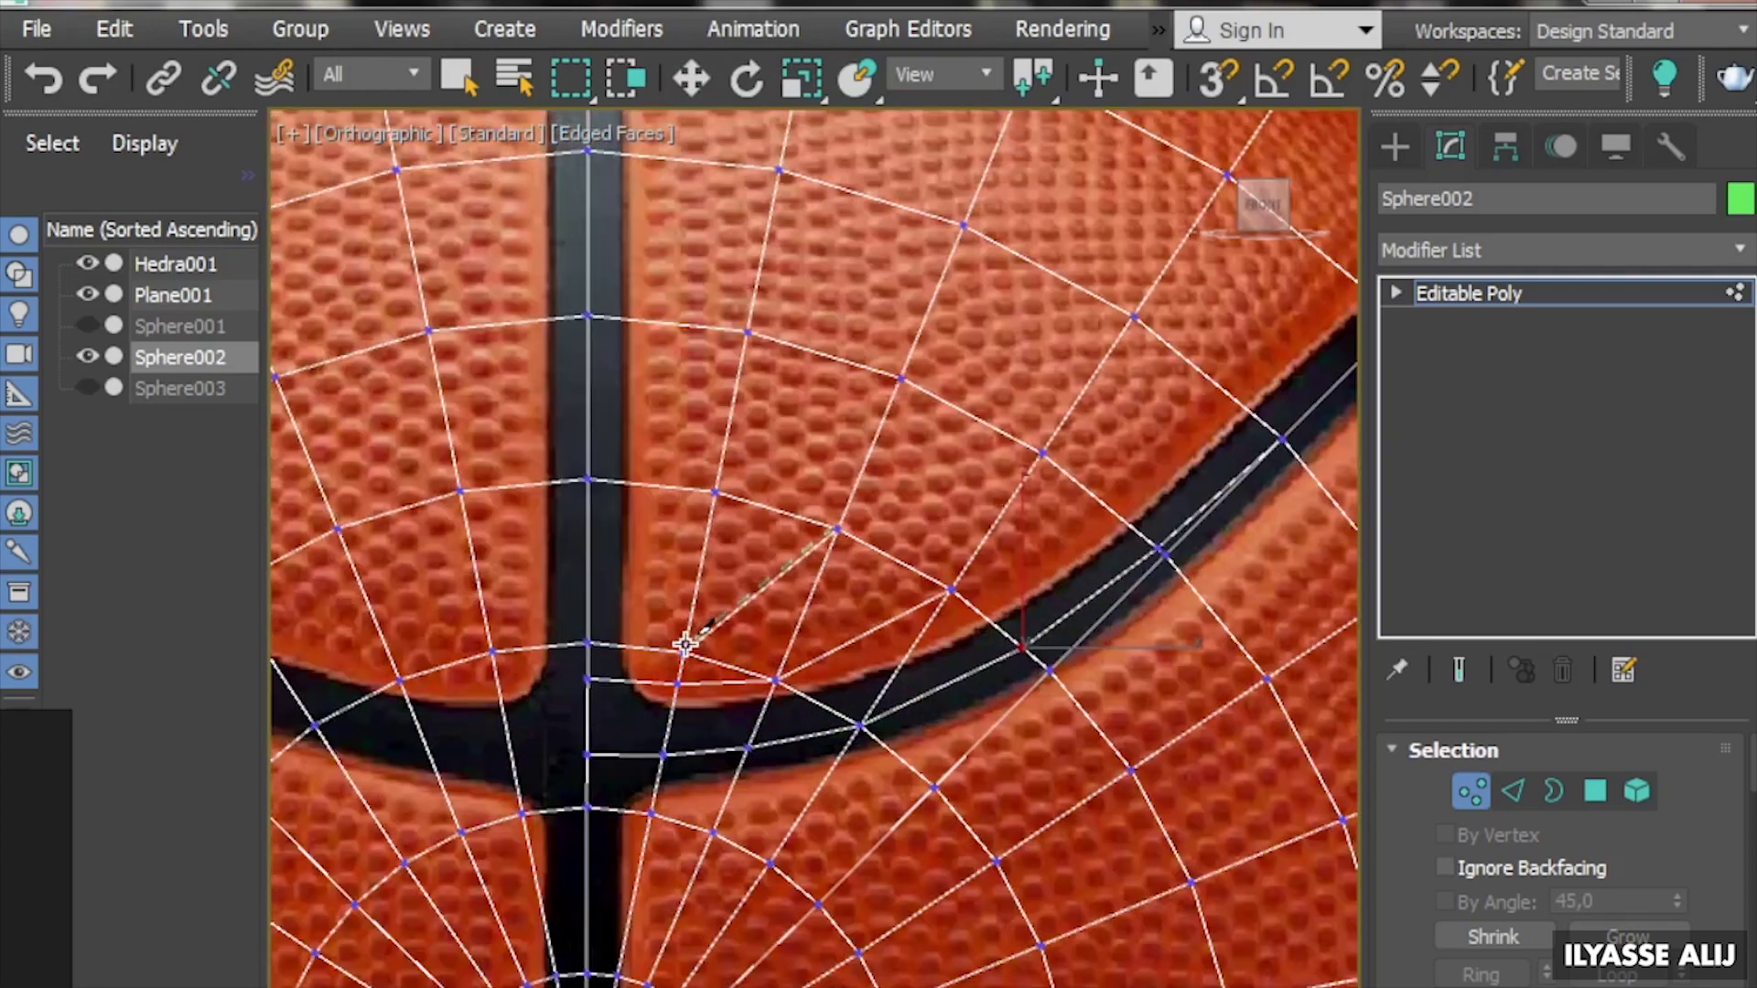
scroll(674, 608, down, 4)
scroll(778, 627, up, 4)
scroll(778, 627, down, 4)
scroll(757, 620, up, 5)
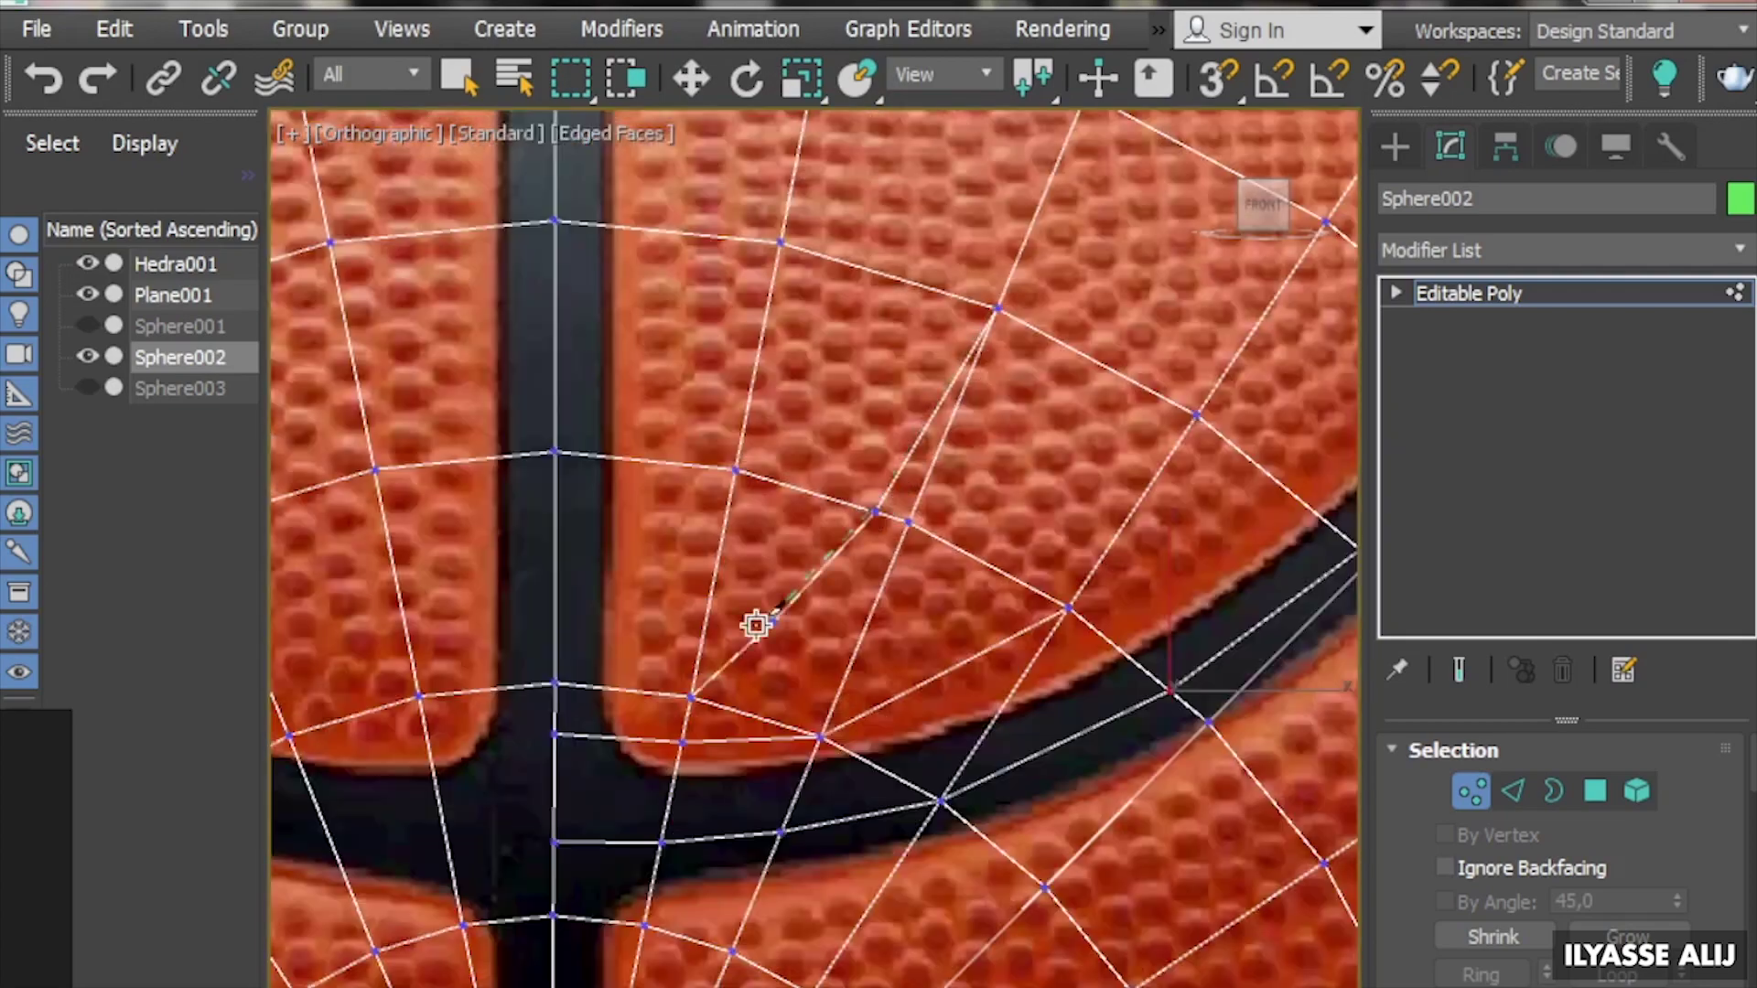
scroll(936, 396, down, 1)
scroll(936, 396, down, 4)
key(w)
key(2)
scroll(958, 684, up, 3)
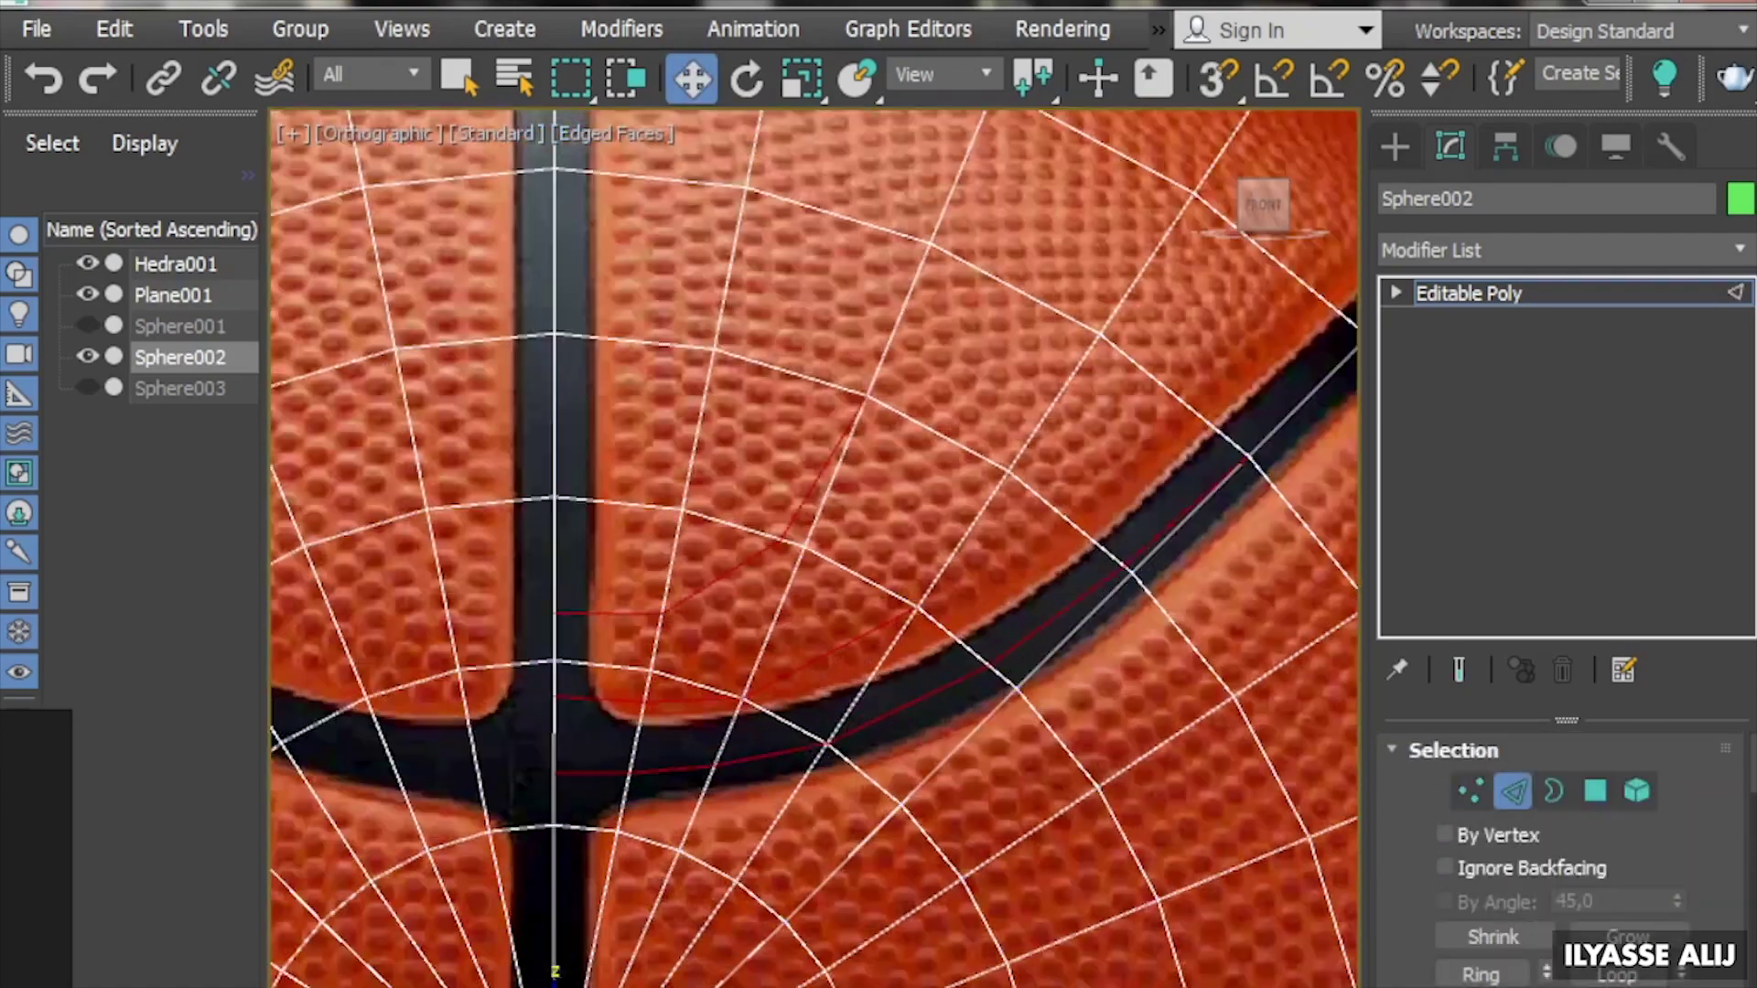
scroll(934, 668, up, 1)
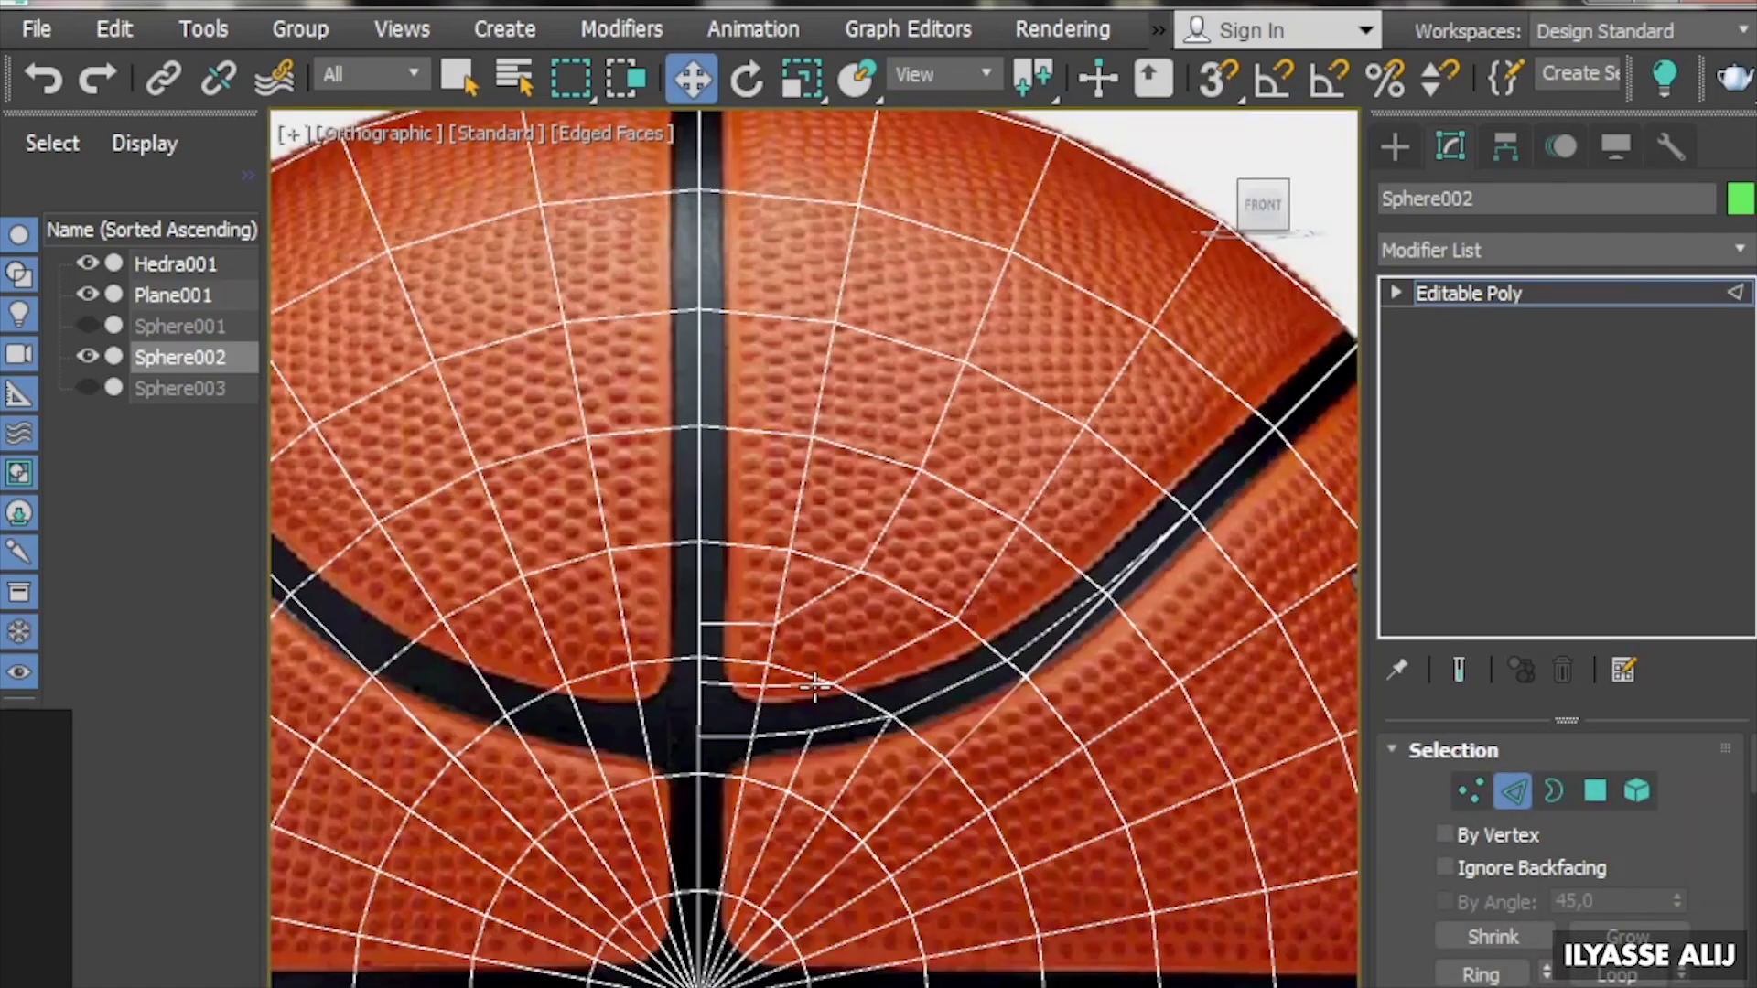
scroll(815, 684, down, 3)
scroll(815, 684, up, 3)
scroll(859, 651, down, 1)
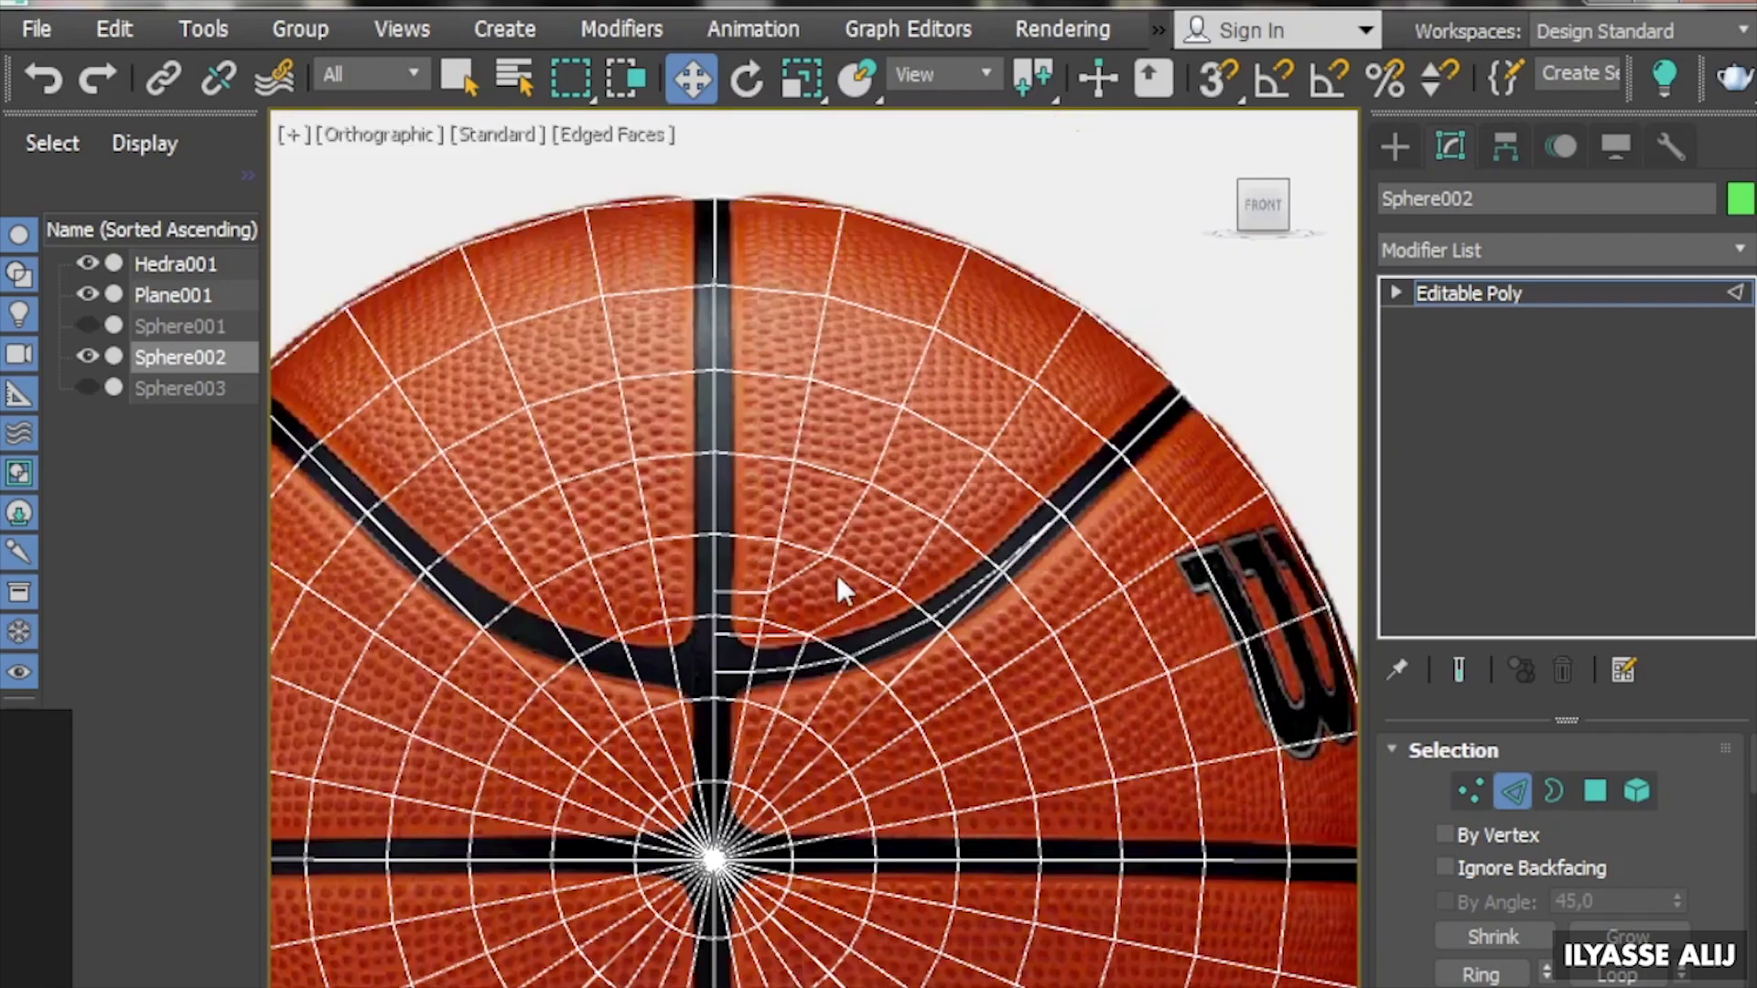
scroll(839, 579, up, 2)
Switch to vertex level and pull the sphere's vertices onto the seam lines
right_click(833, 567)
click(1471, 791)
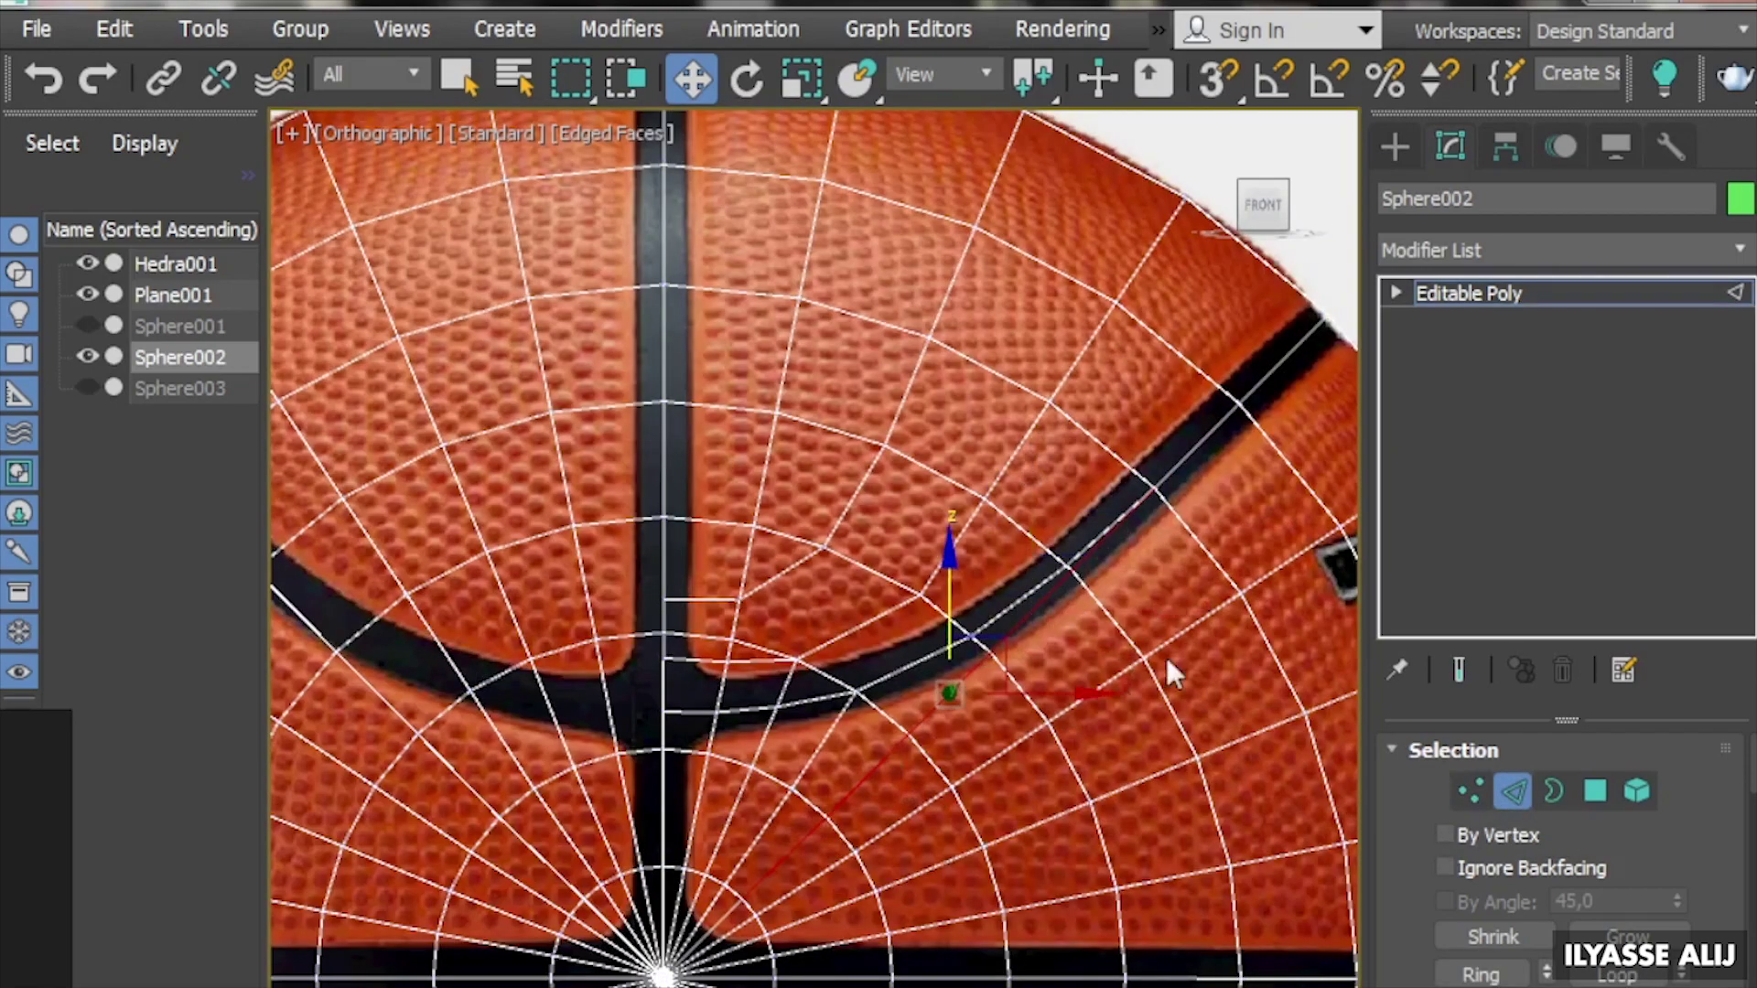
right_click(784, 781)
scroll(732, 887, down, 2)
click(1471, 791)
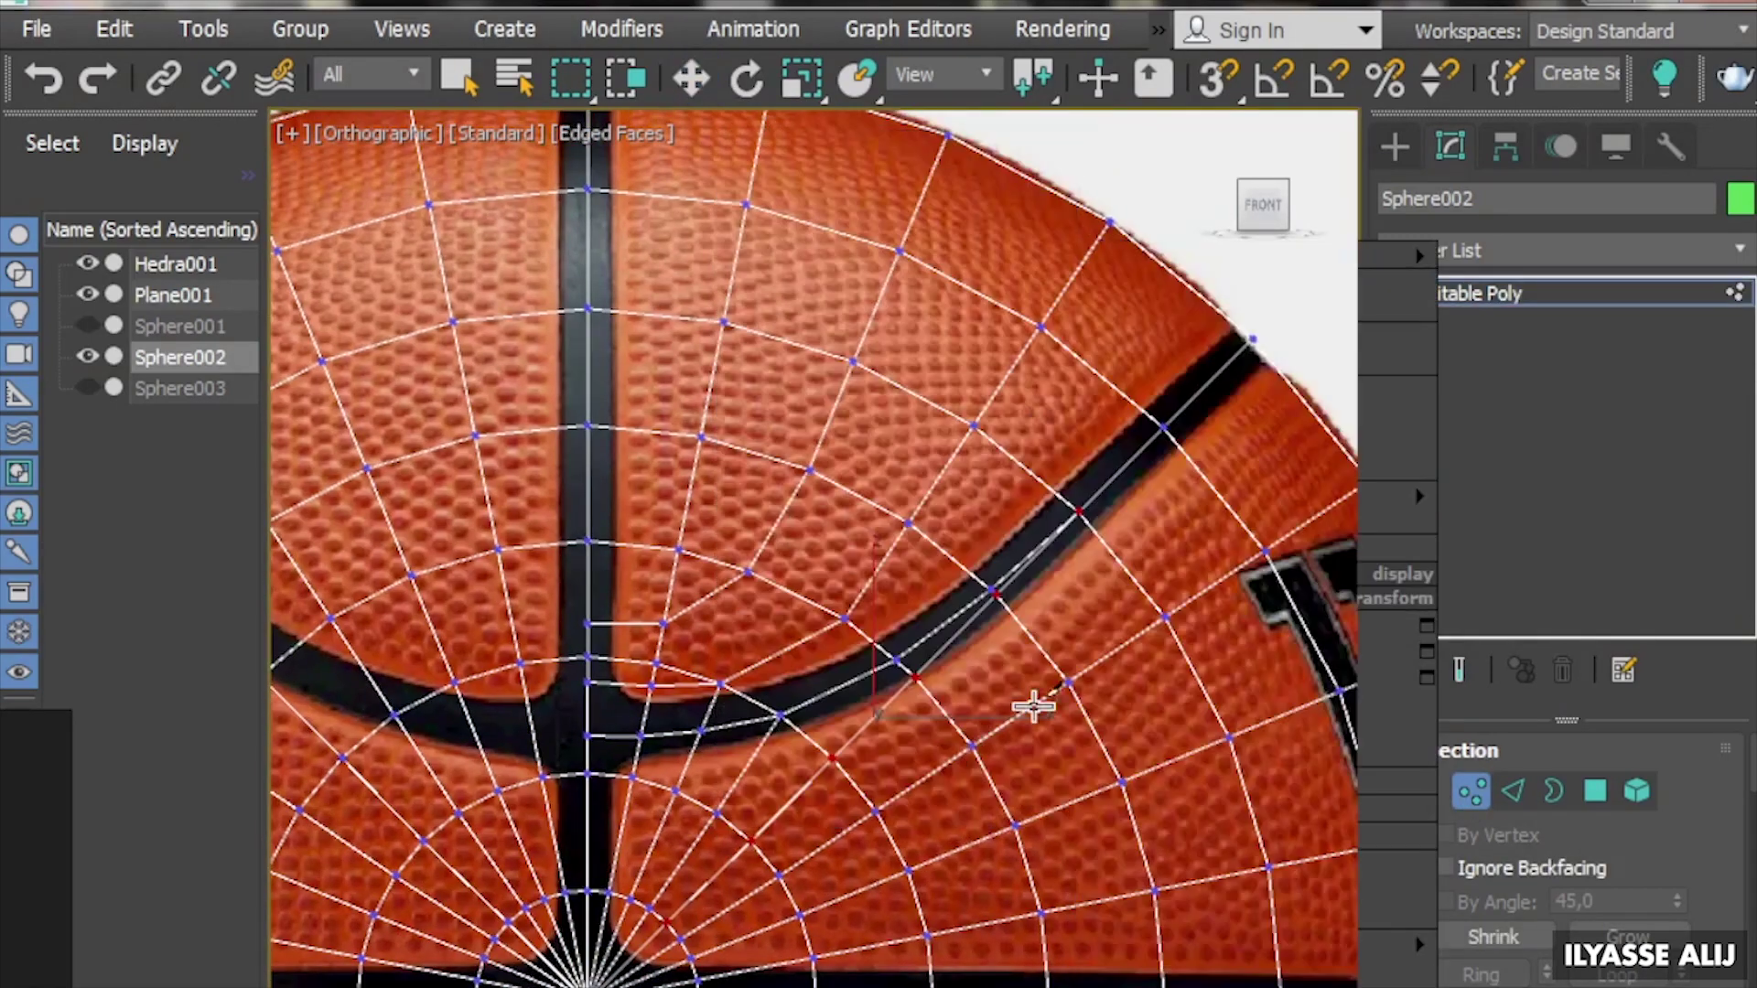
scroll(952, 723, up, 2)
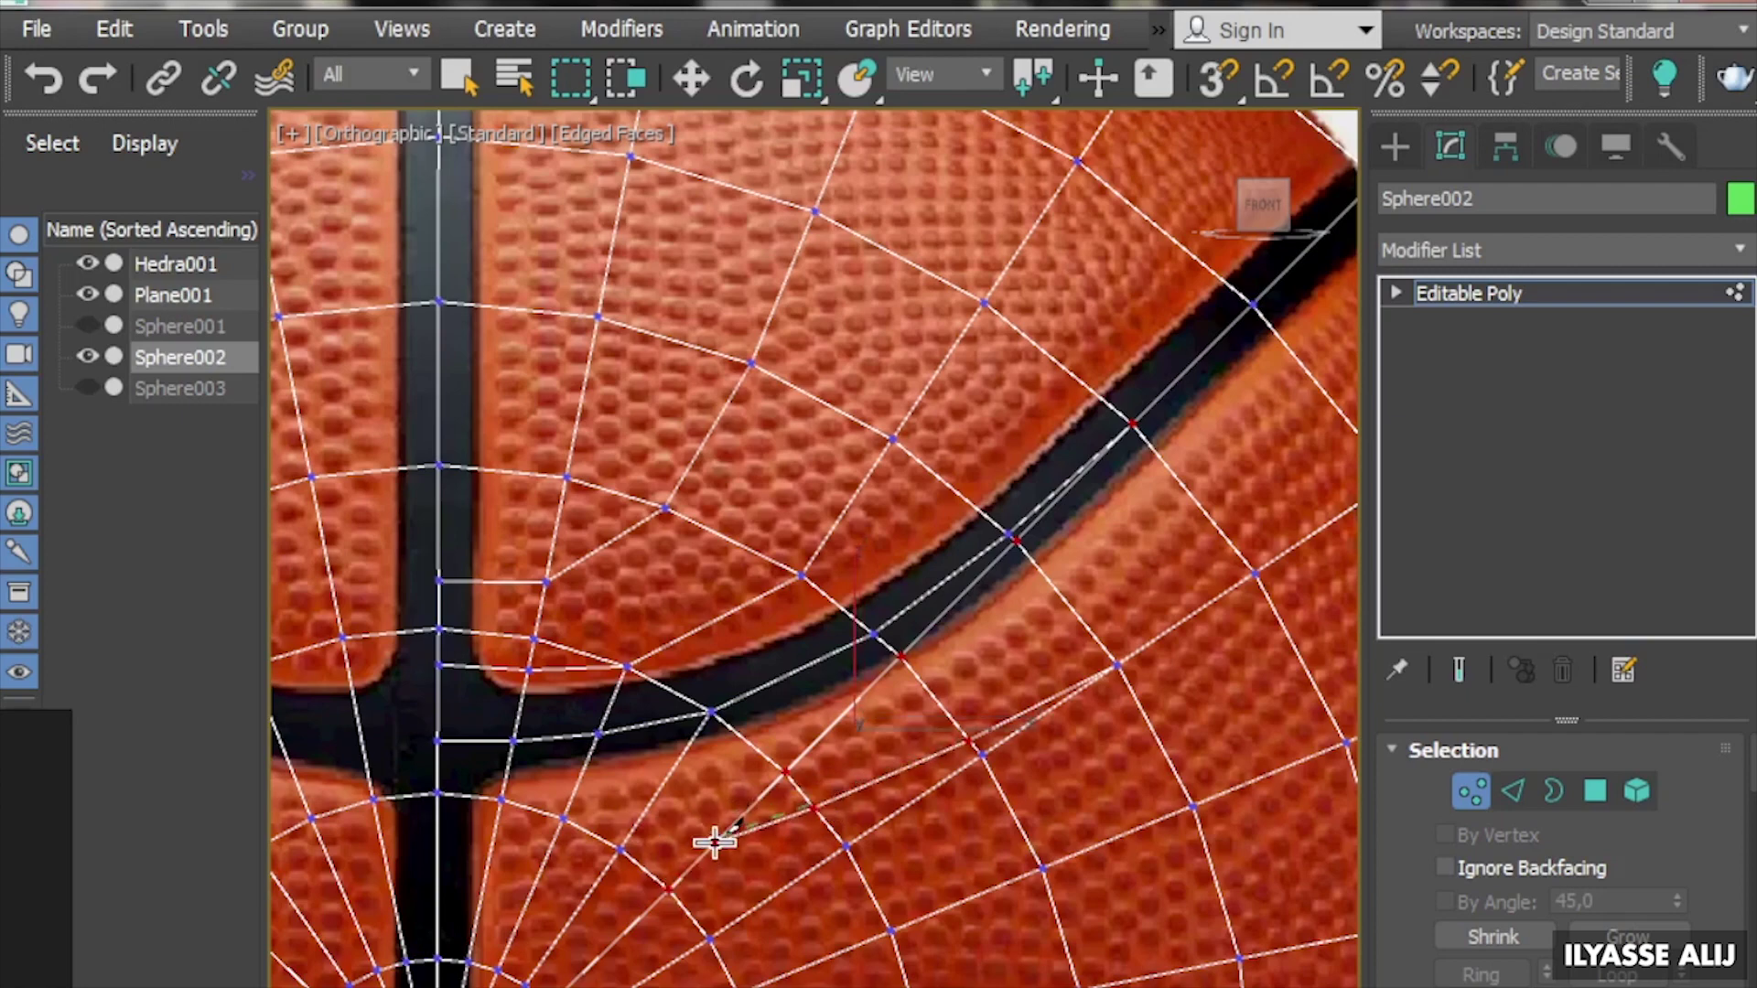
scroll(734, 777, down, 1)
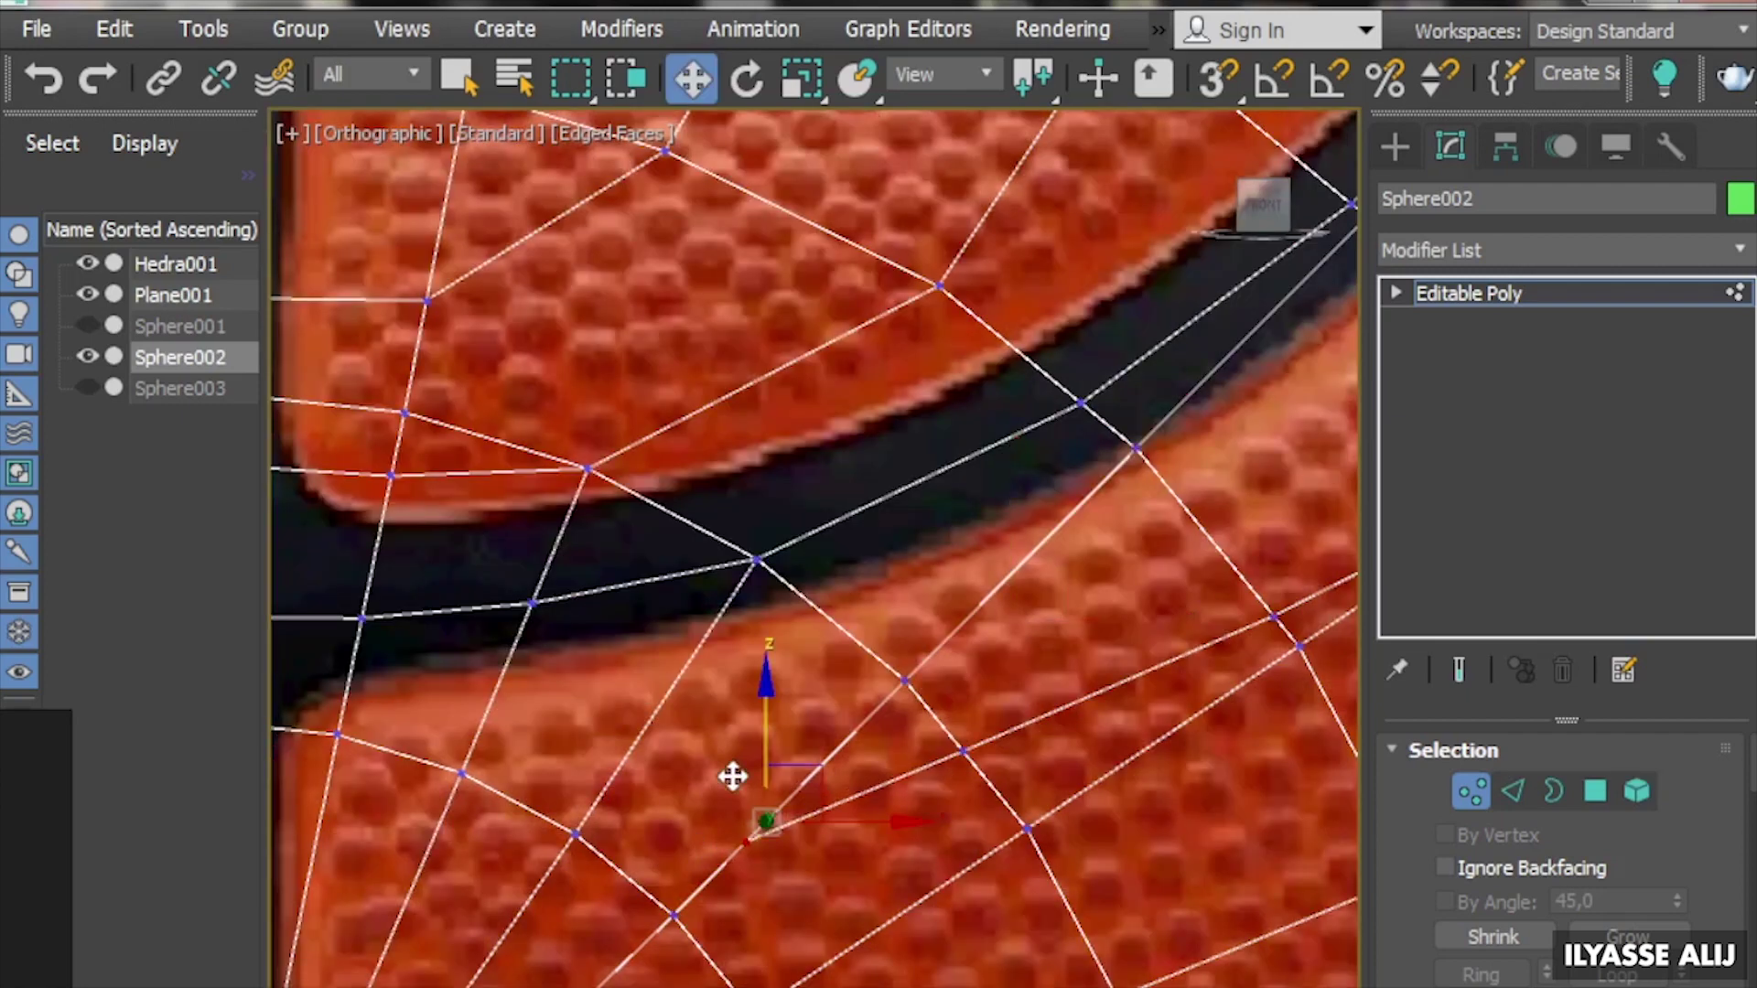
scroll(1117, 595, down, 2)
scroll(746, 746, up, 2)
scroll(606, 798, up, 1)
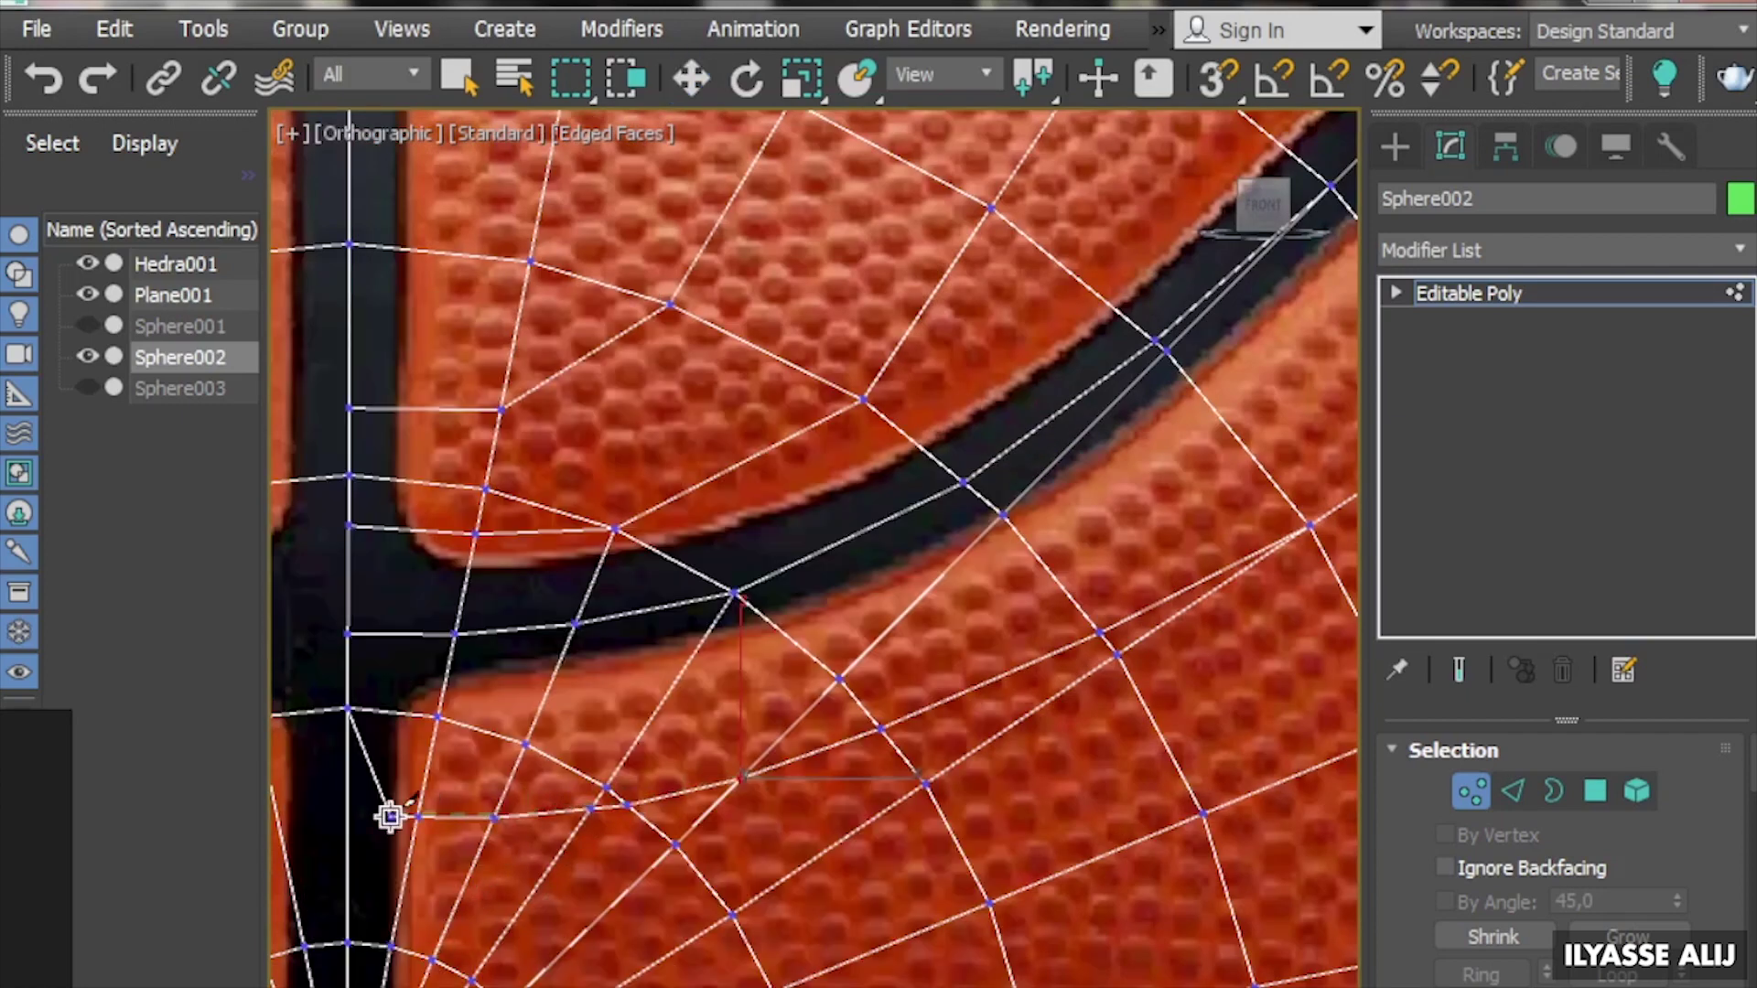
scroll(390, 816, down, 3)
Isolate the sphere with Alt+Q, hiding all other objects
key(w)
key(alt+q)
click(1741, 199)
End the Alt+Q isolation so the hidden objects are shown again
click(903, 898)
key(2)
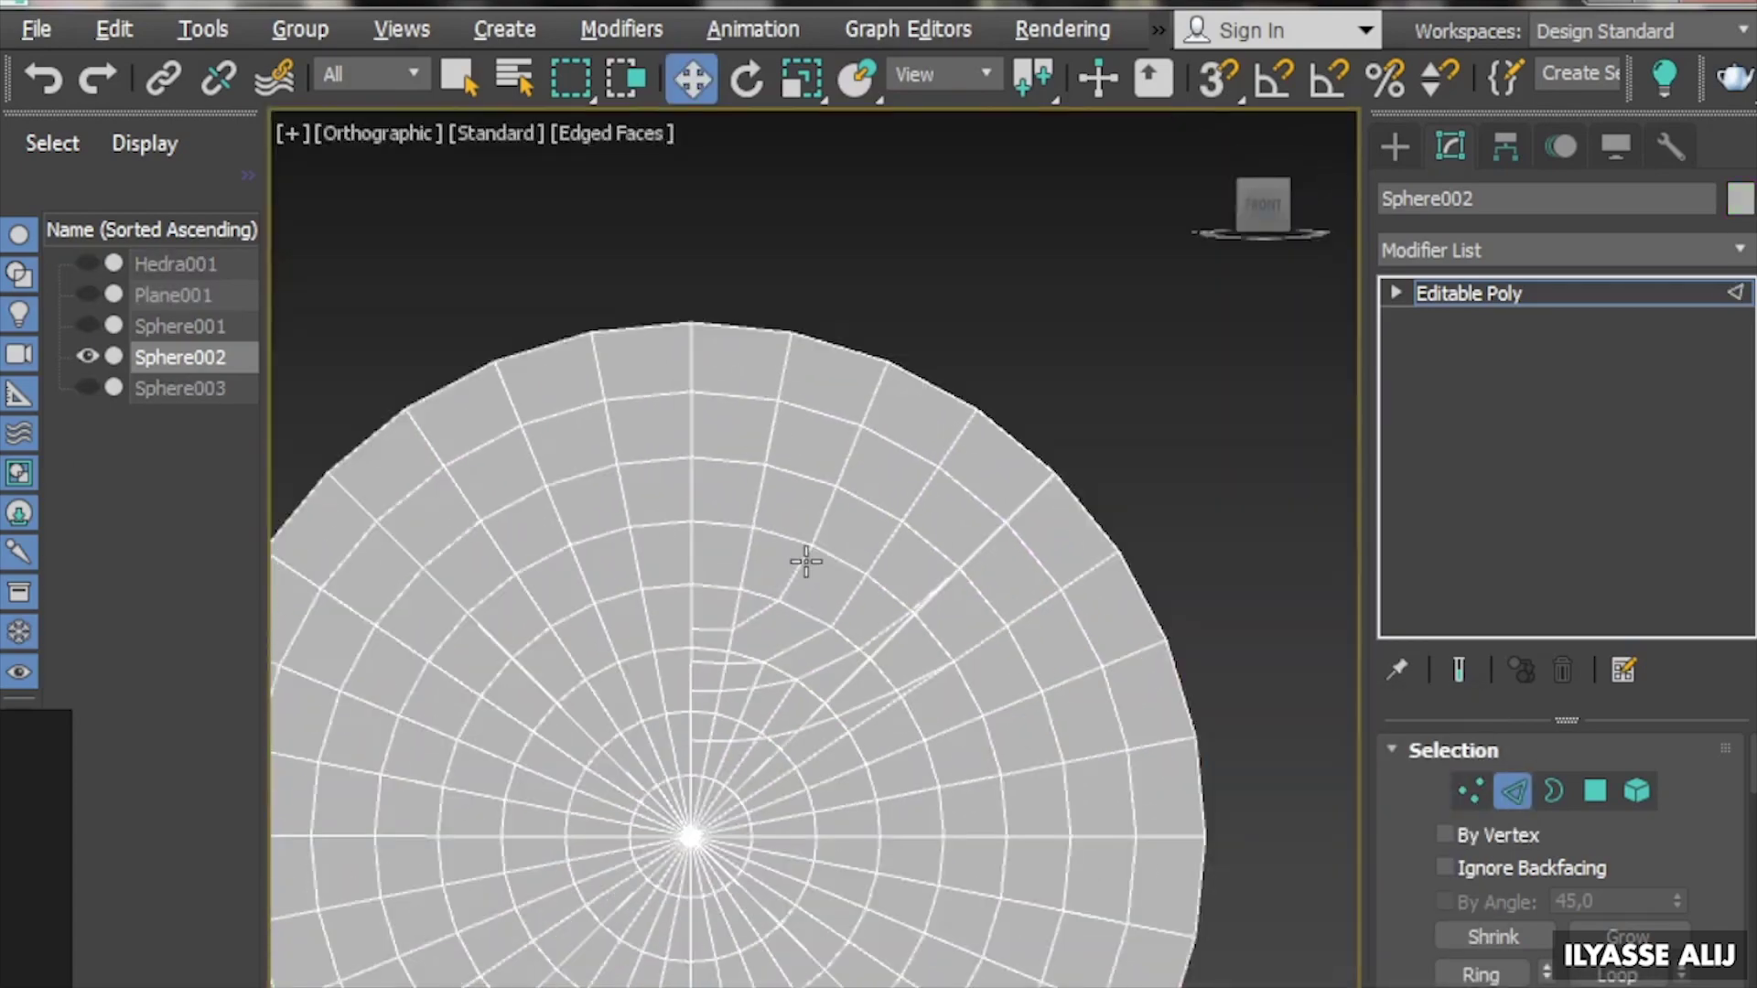
key(alt+q)
scroll(885, 448, up, 3)
scroll(734, 598, up, 2)
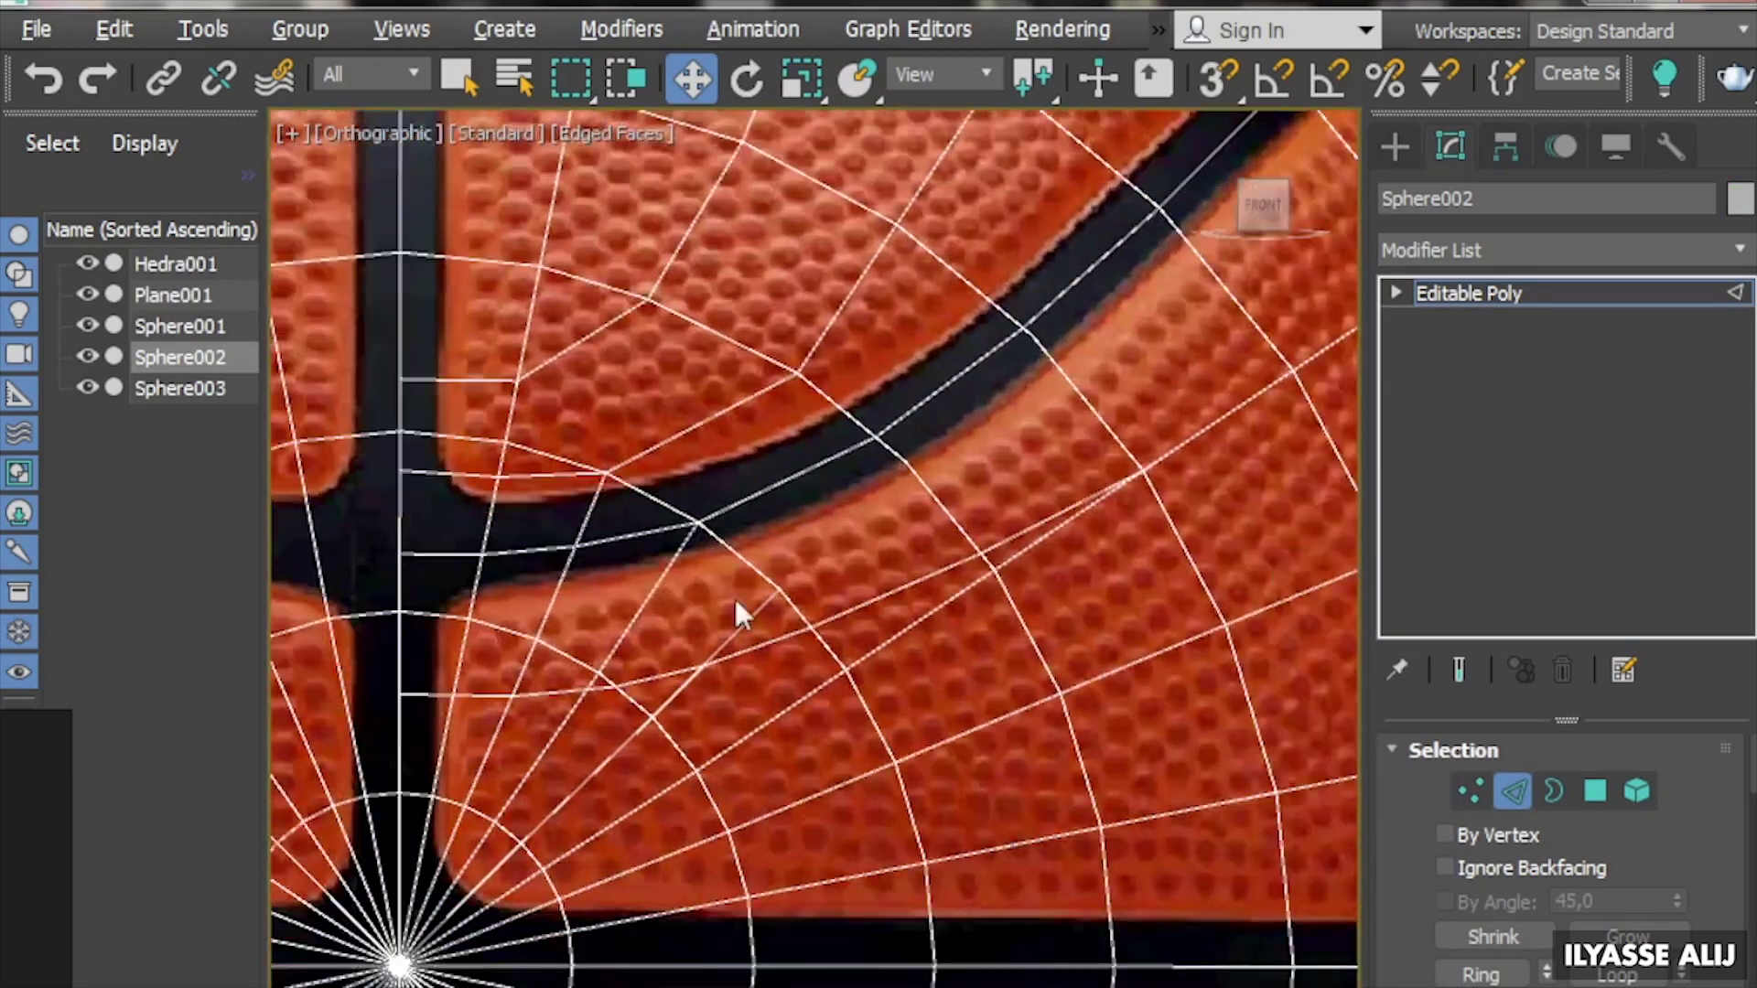
scroll(995, 761, down, 3)
Adjust the sphere's vertices further along the seam lines
key(1)
scroll(946, 513, up, 3)
scroll(811, 567, down, 3)
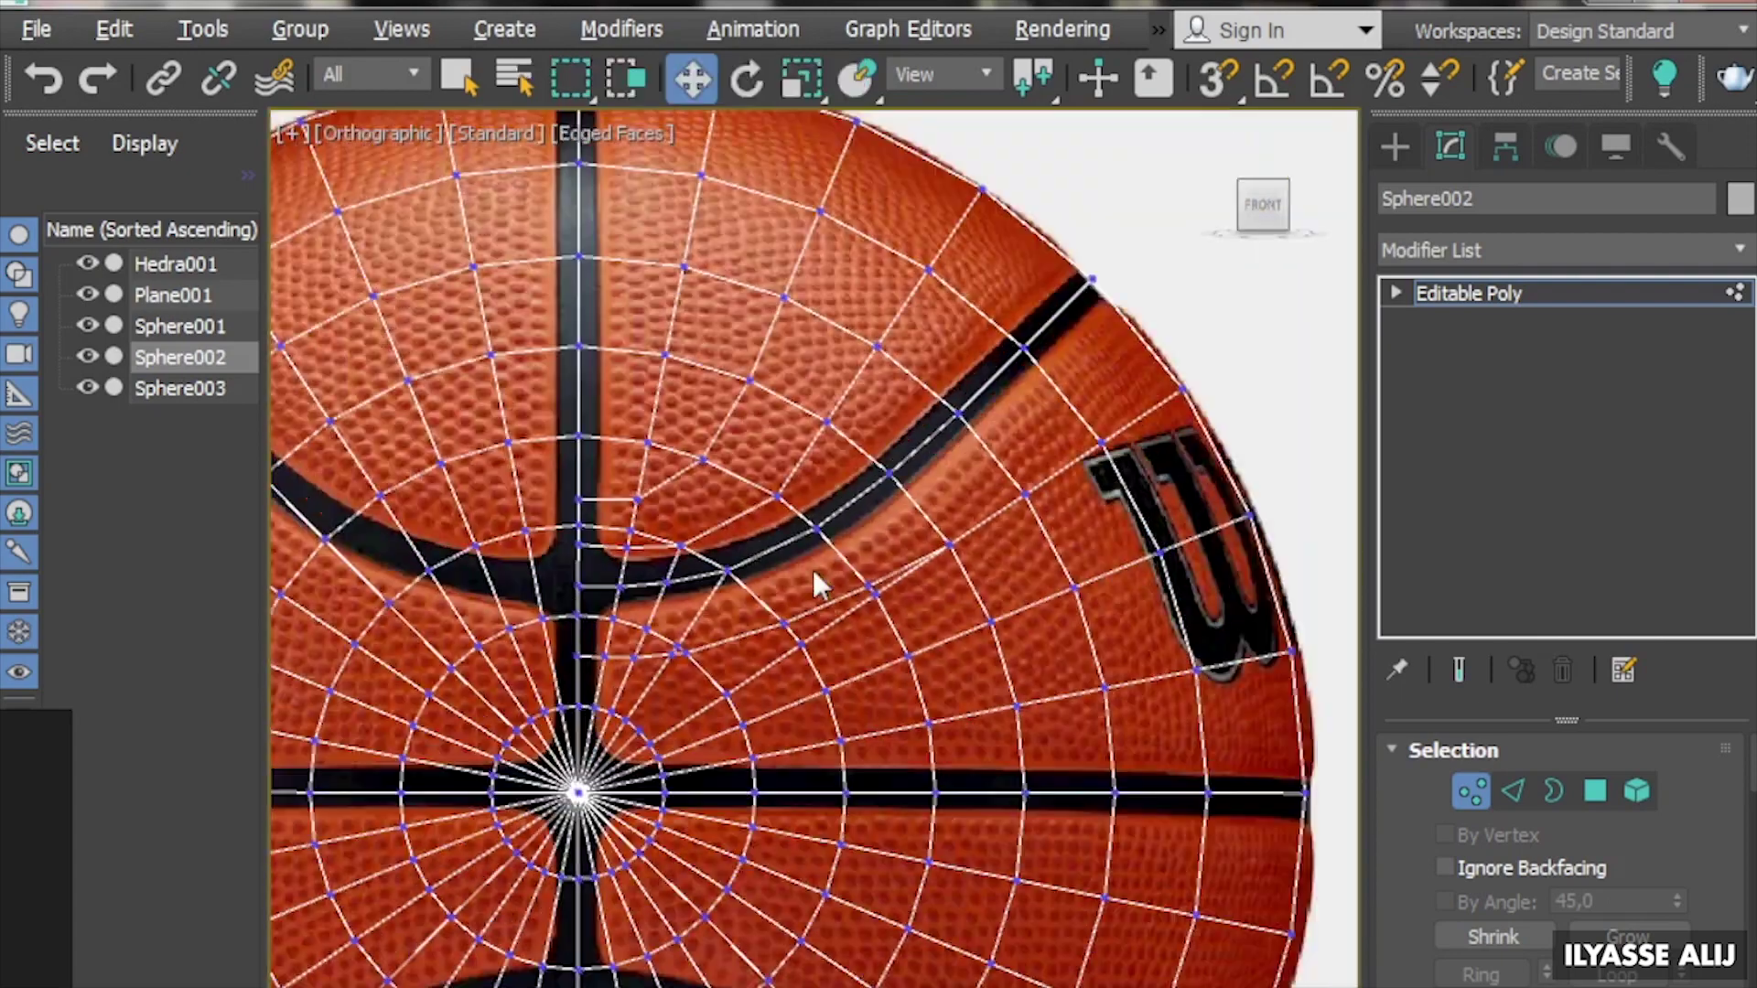
scroll(771, 611, up, 3)
scroll(771, 612, down, 3)
scroll(1142, 561, up, 3)
scroll(773, 710, down, 3)
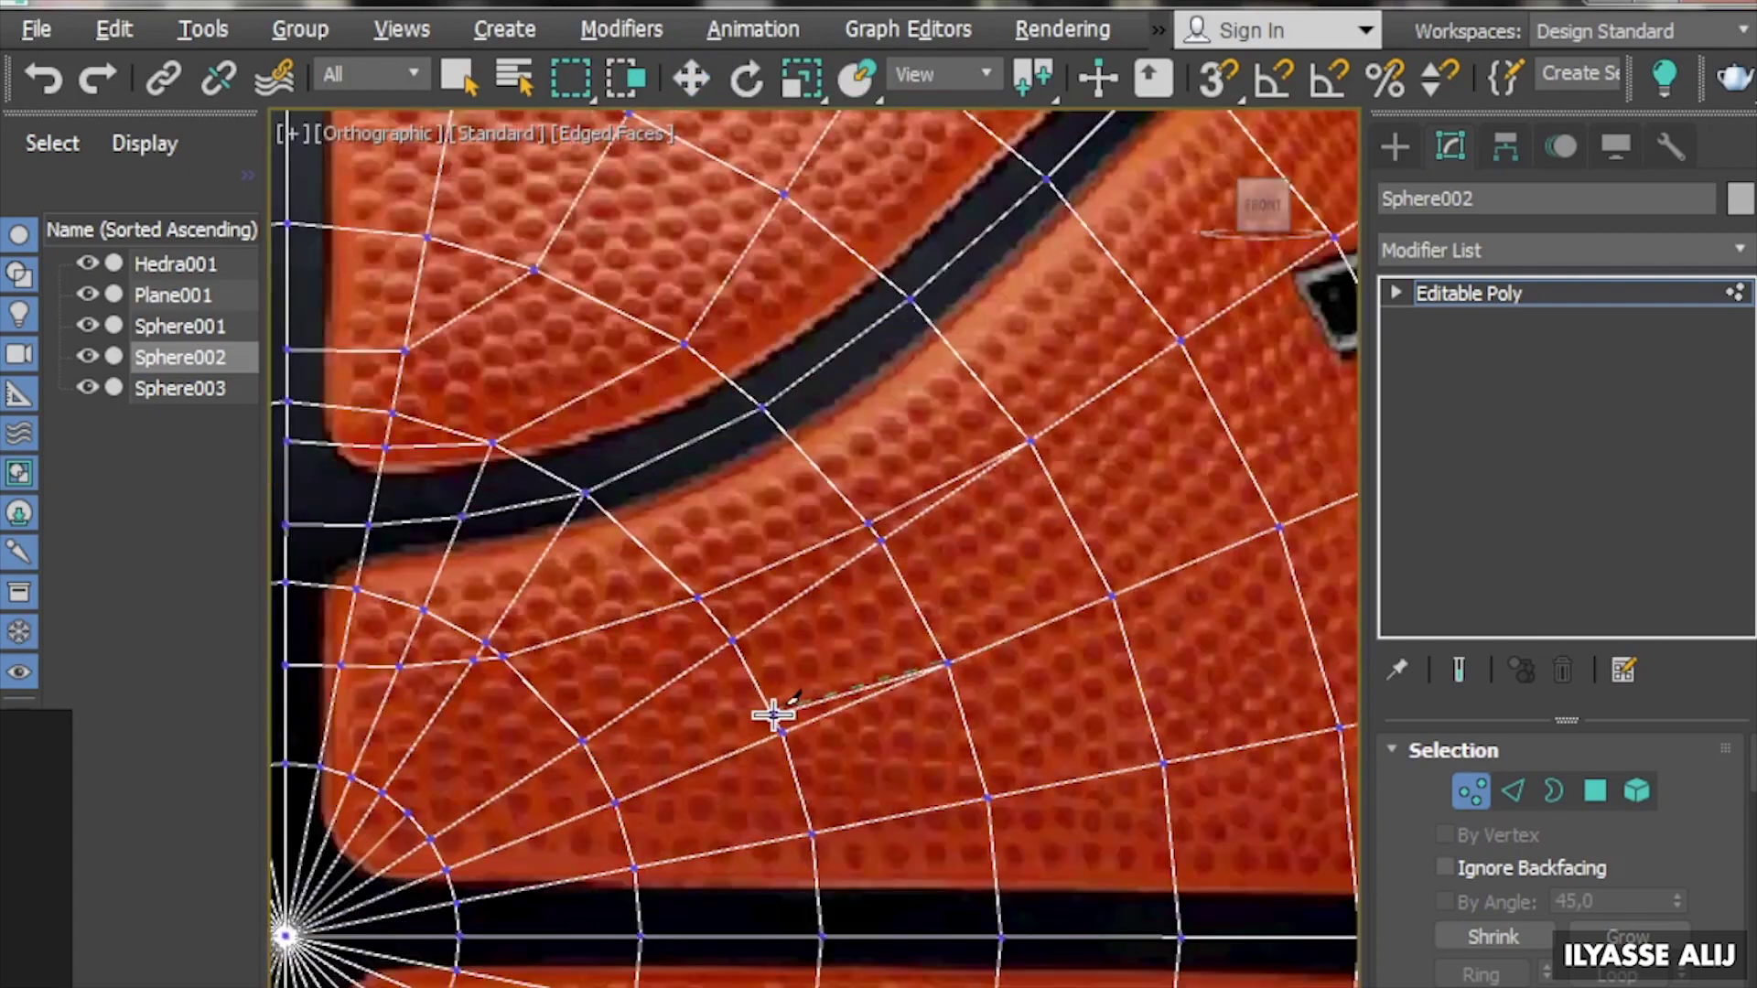
scroll(840, 696, up, 3)
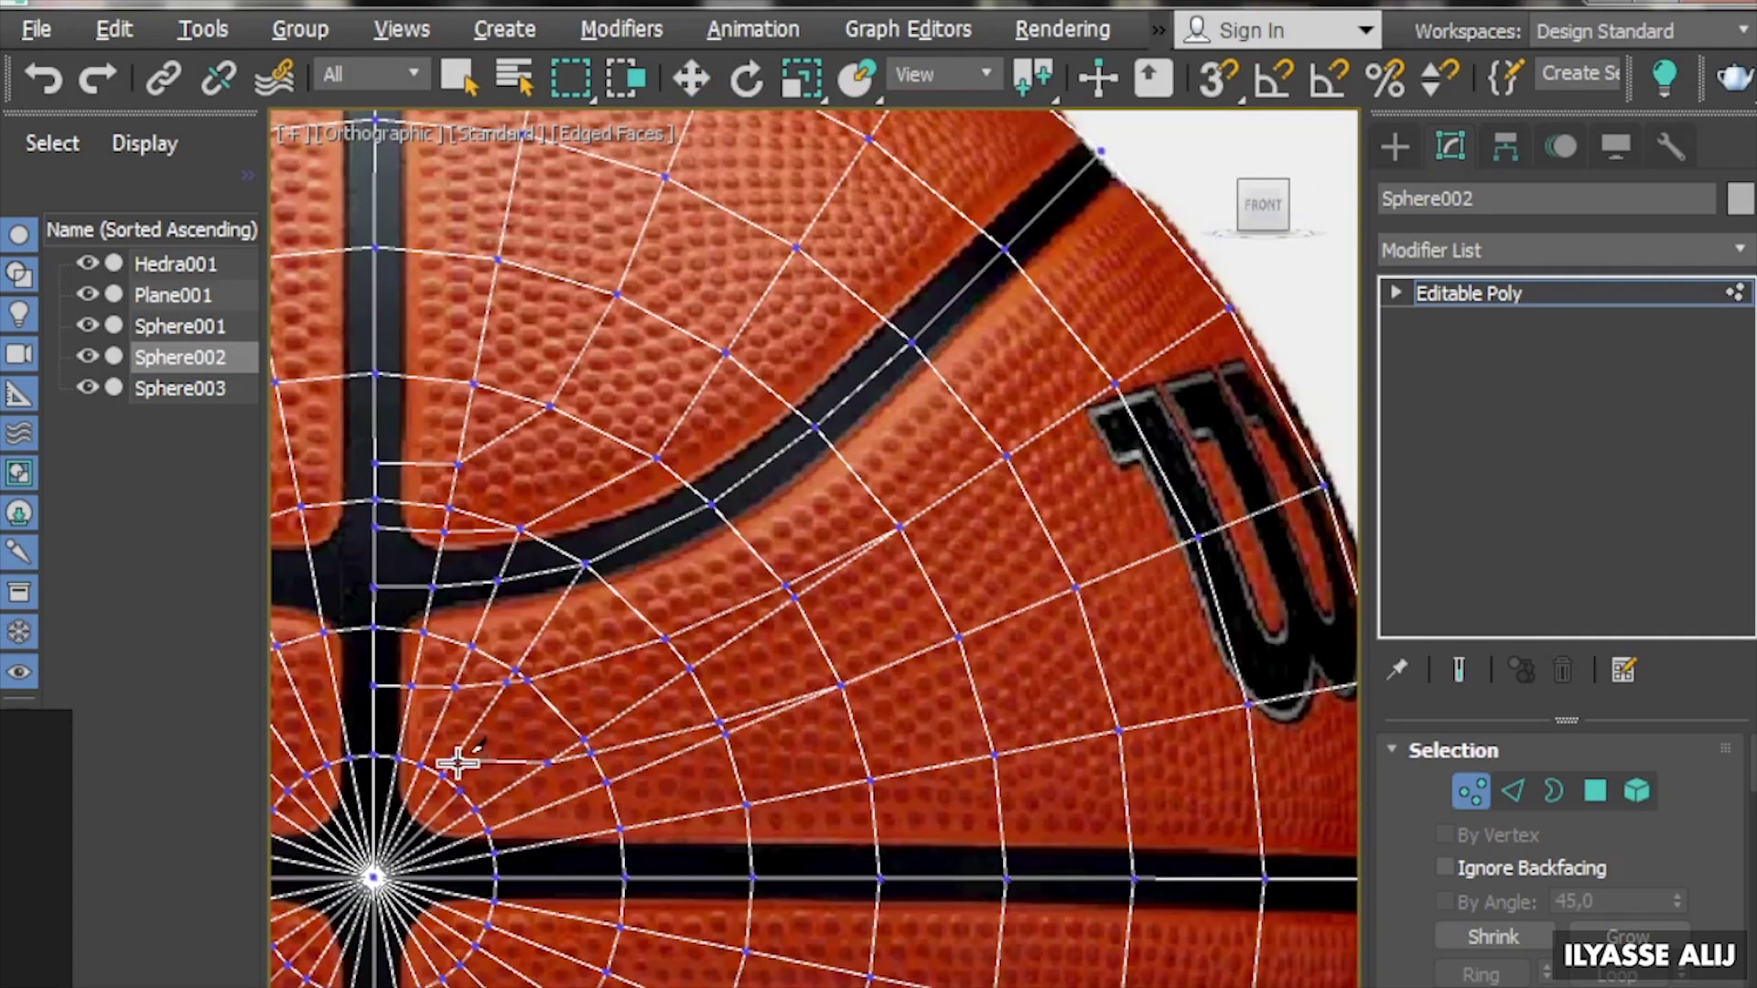
scroll(457, 761, down, 3)
scroll(392, 765, up, 3)
Move the sphere's edges to refine the seam placement
key(w)
scroll(628, 745, up, 3)
key(2)
scroll(762, 556, down, 5)
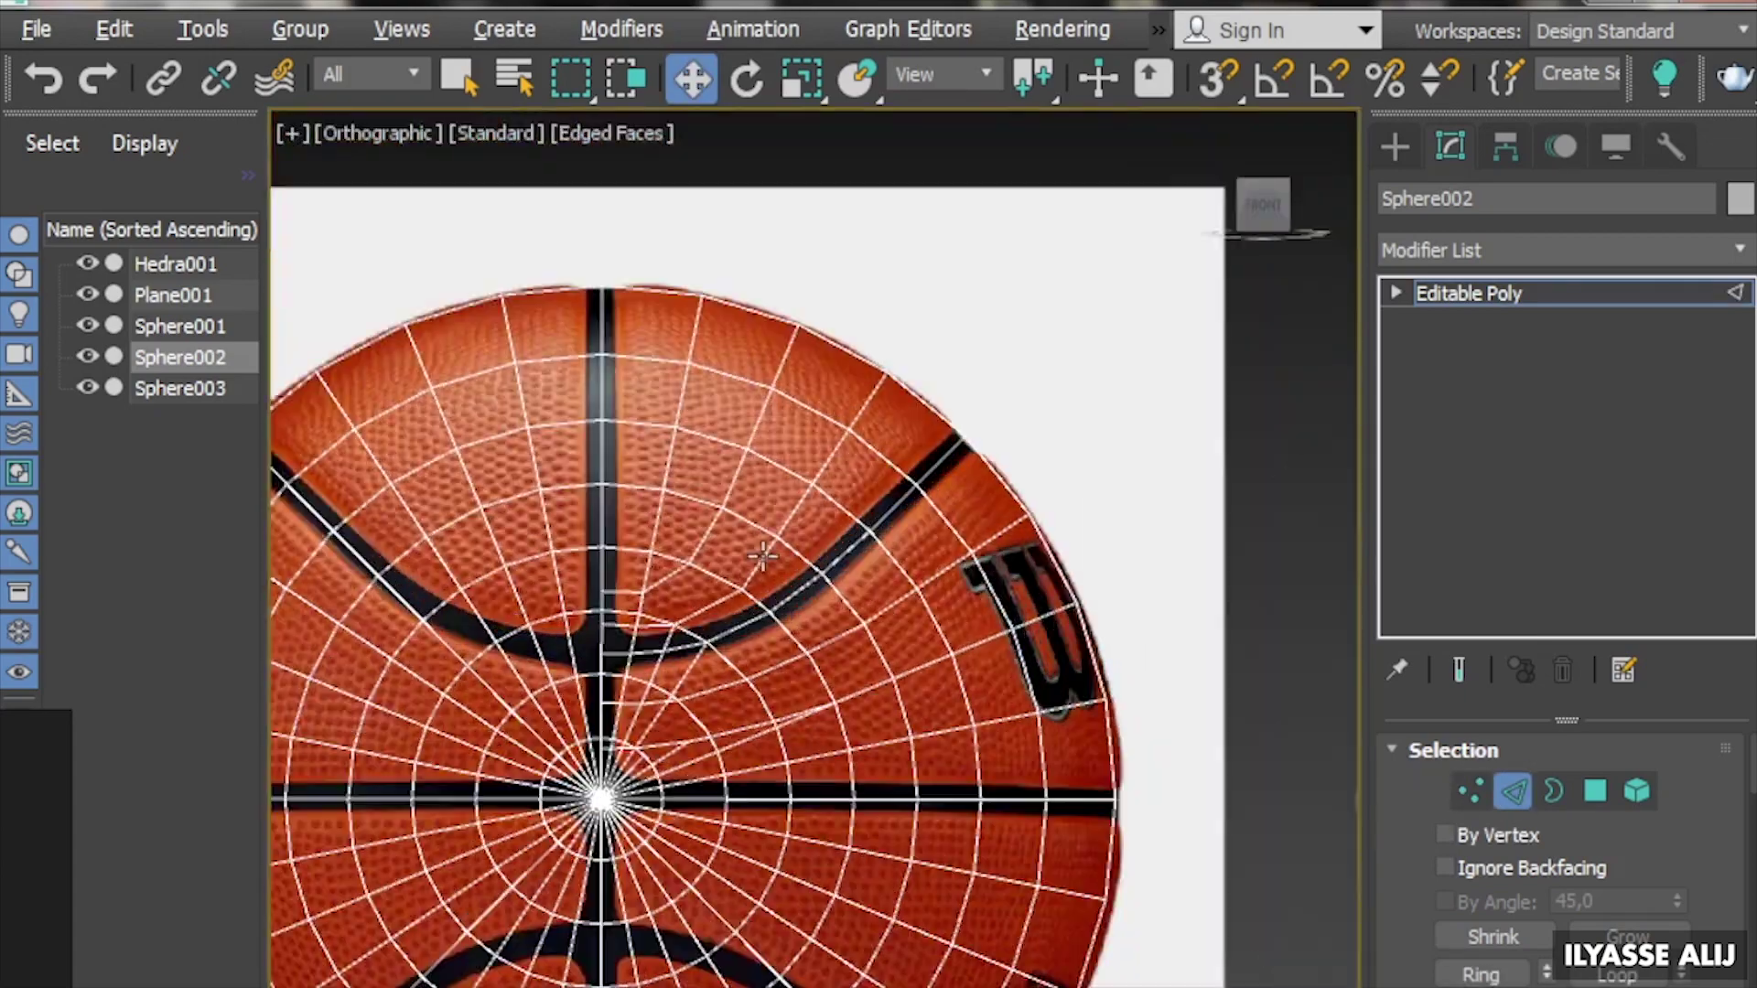
scroll(762, 556, up, 2)
scroll(762, 586, up, 3)
scroll(769, 755, down, 2)
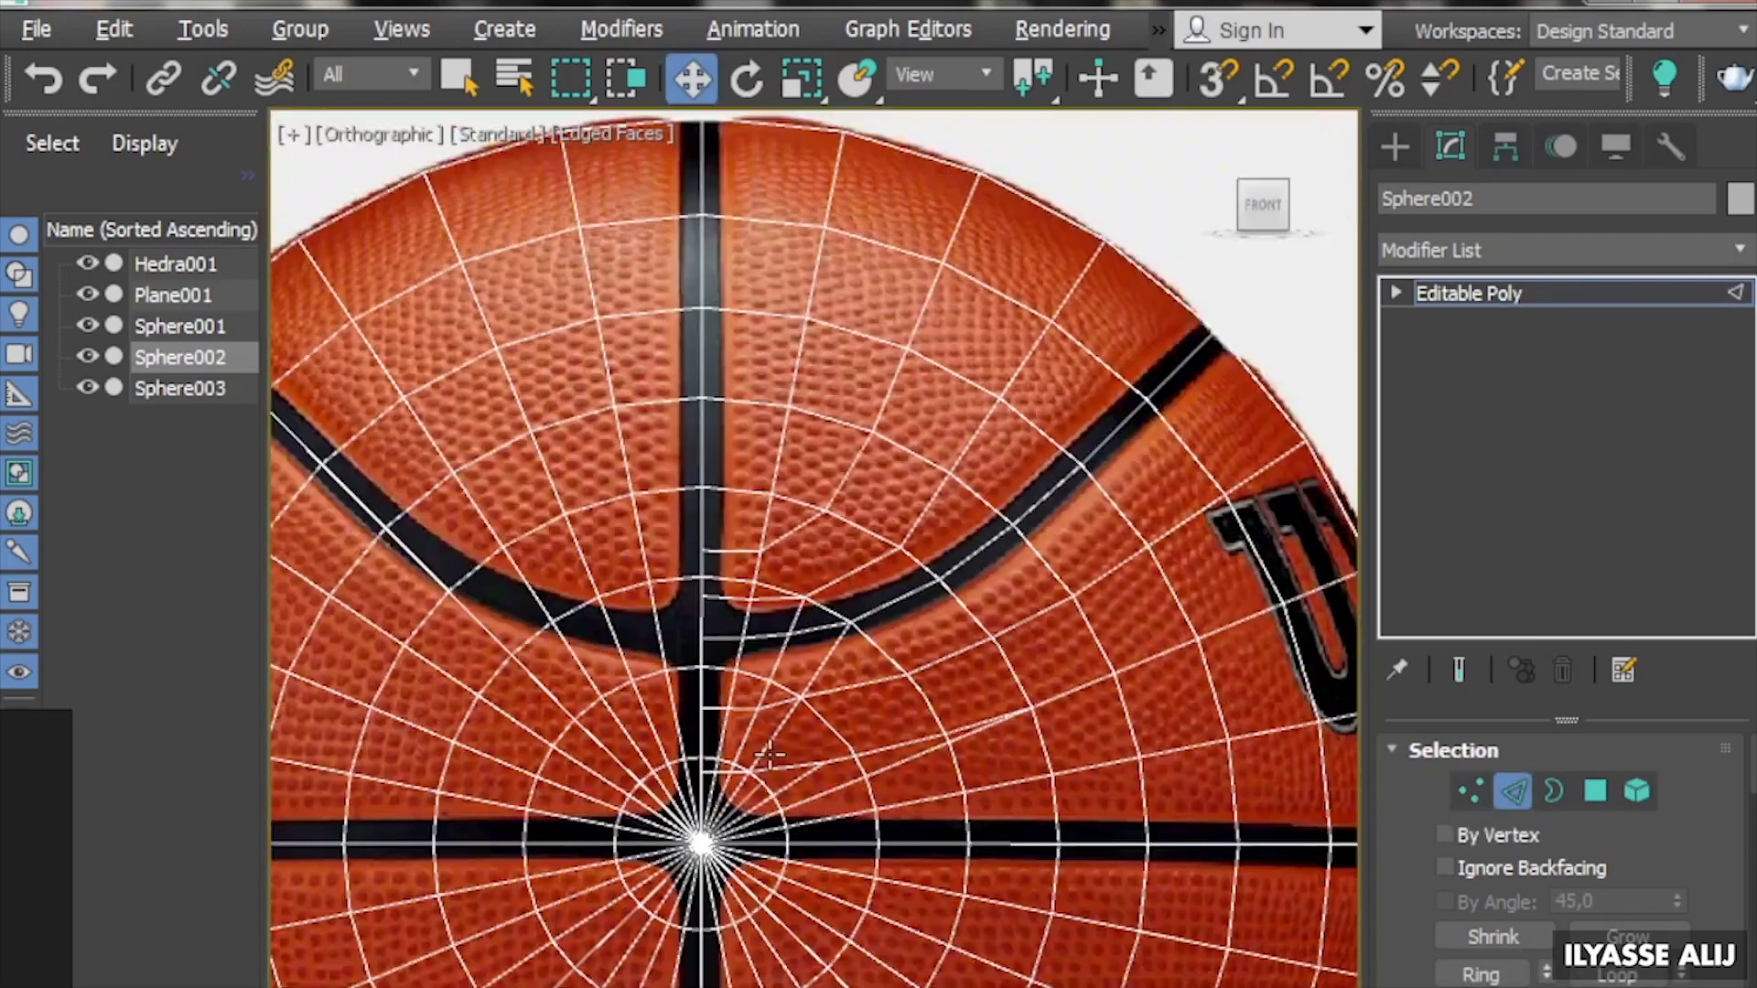
scroll(768, 755, up, 3)
scroll(666, 613, down, 3)
scroll(784, 568, up, 3)
Fine-tune the remaining vertices and edges around the seams
key(1)
scroll(1345, 741, down, 3)
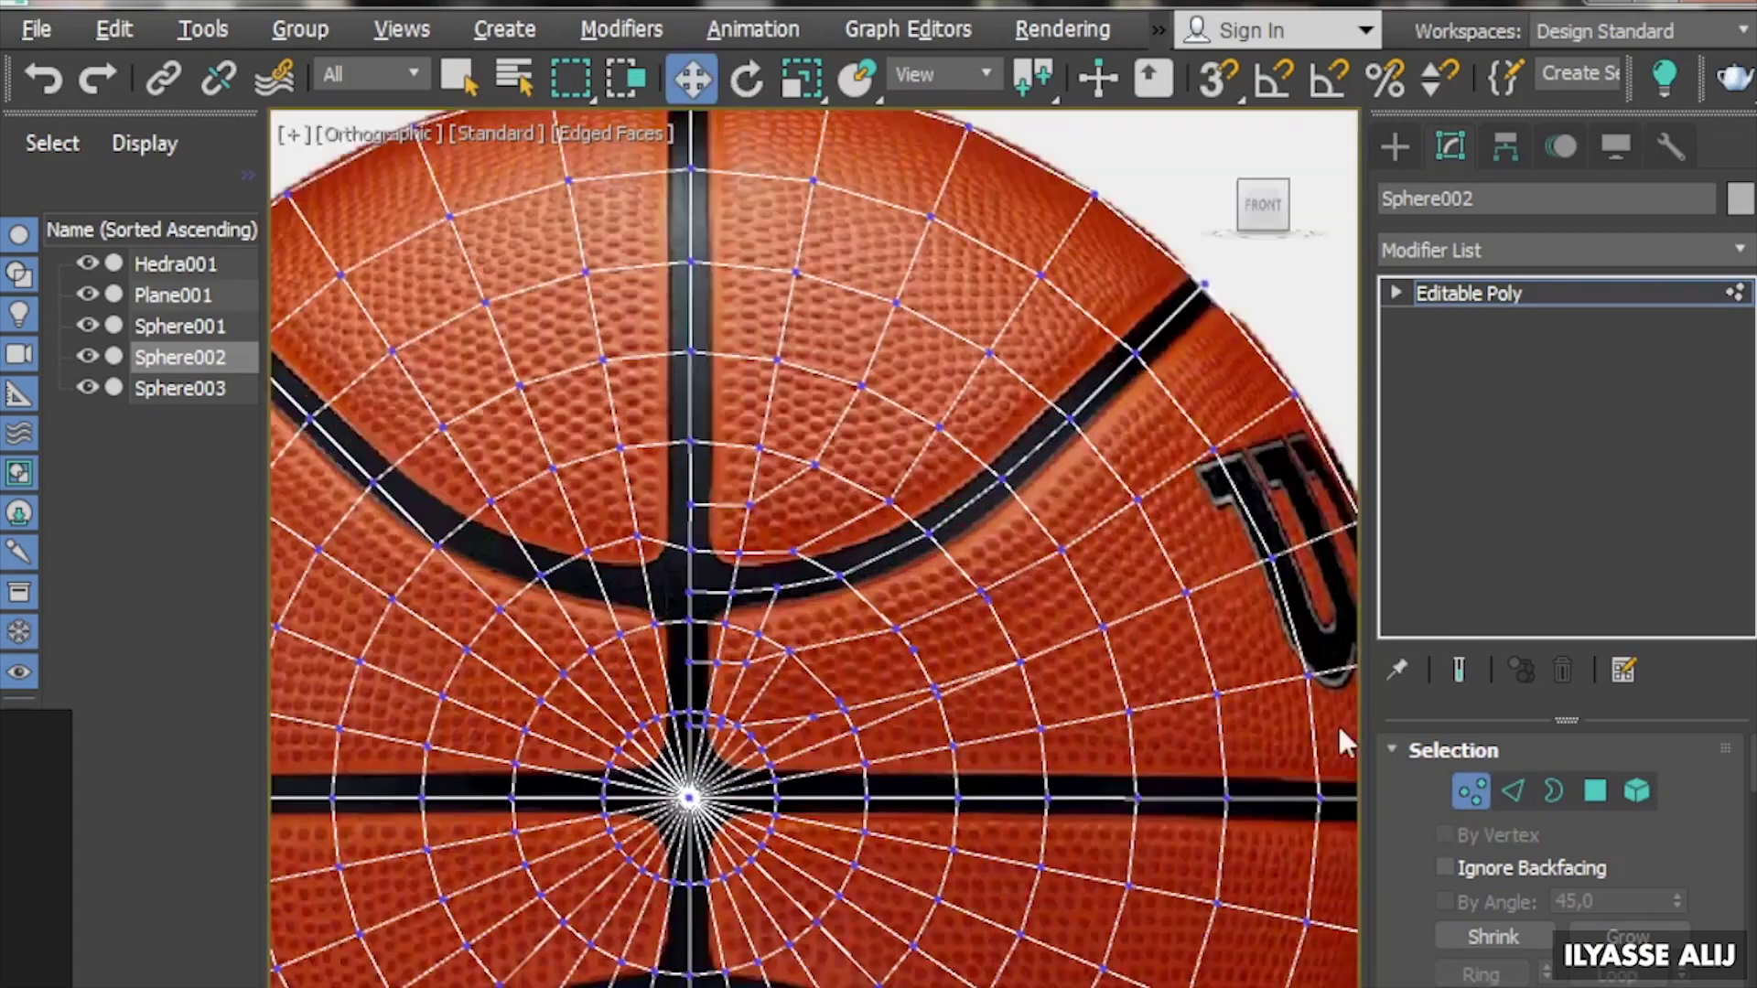
scroll(838, 691, down, 2)
scroll(837, 691, down, 3)
scroll(615, 699, up, 5)
key(2)
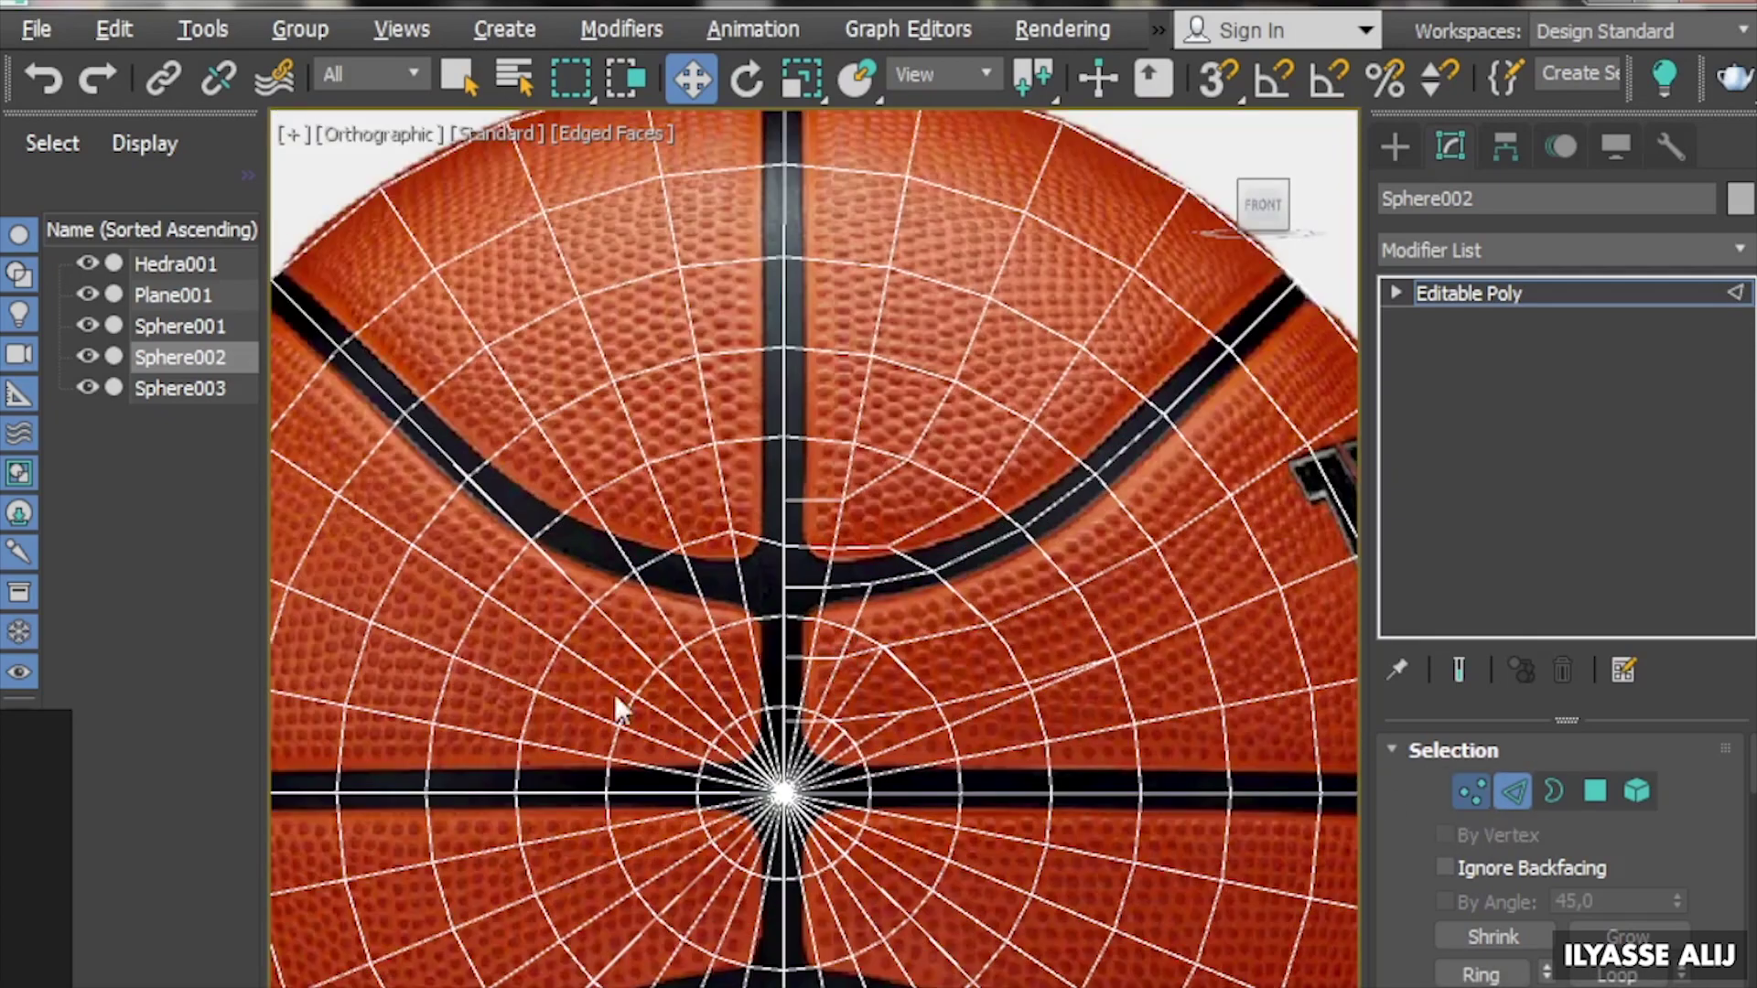
scroll(817, 581, down, 2)
Clear the vertex selection and add a Skin Wrap modifier to Sphere004, wrapping to Sphere003
click(738, 580)
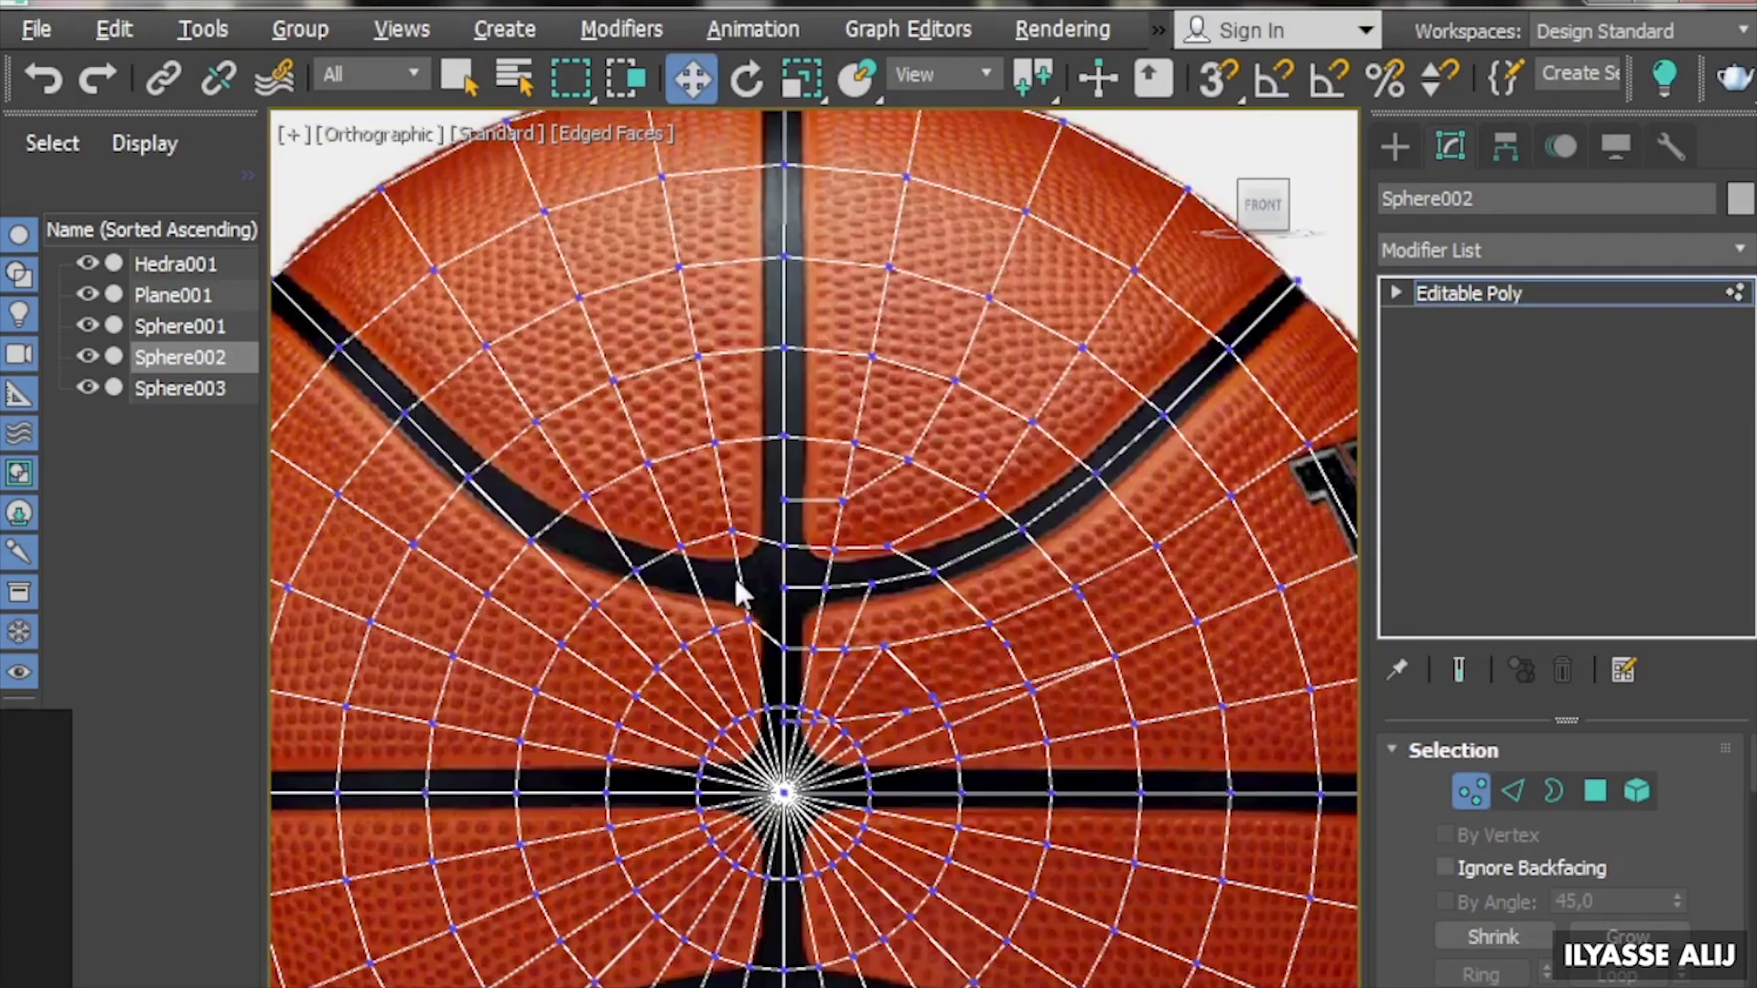
scroll(737, 580, down, 2)
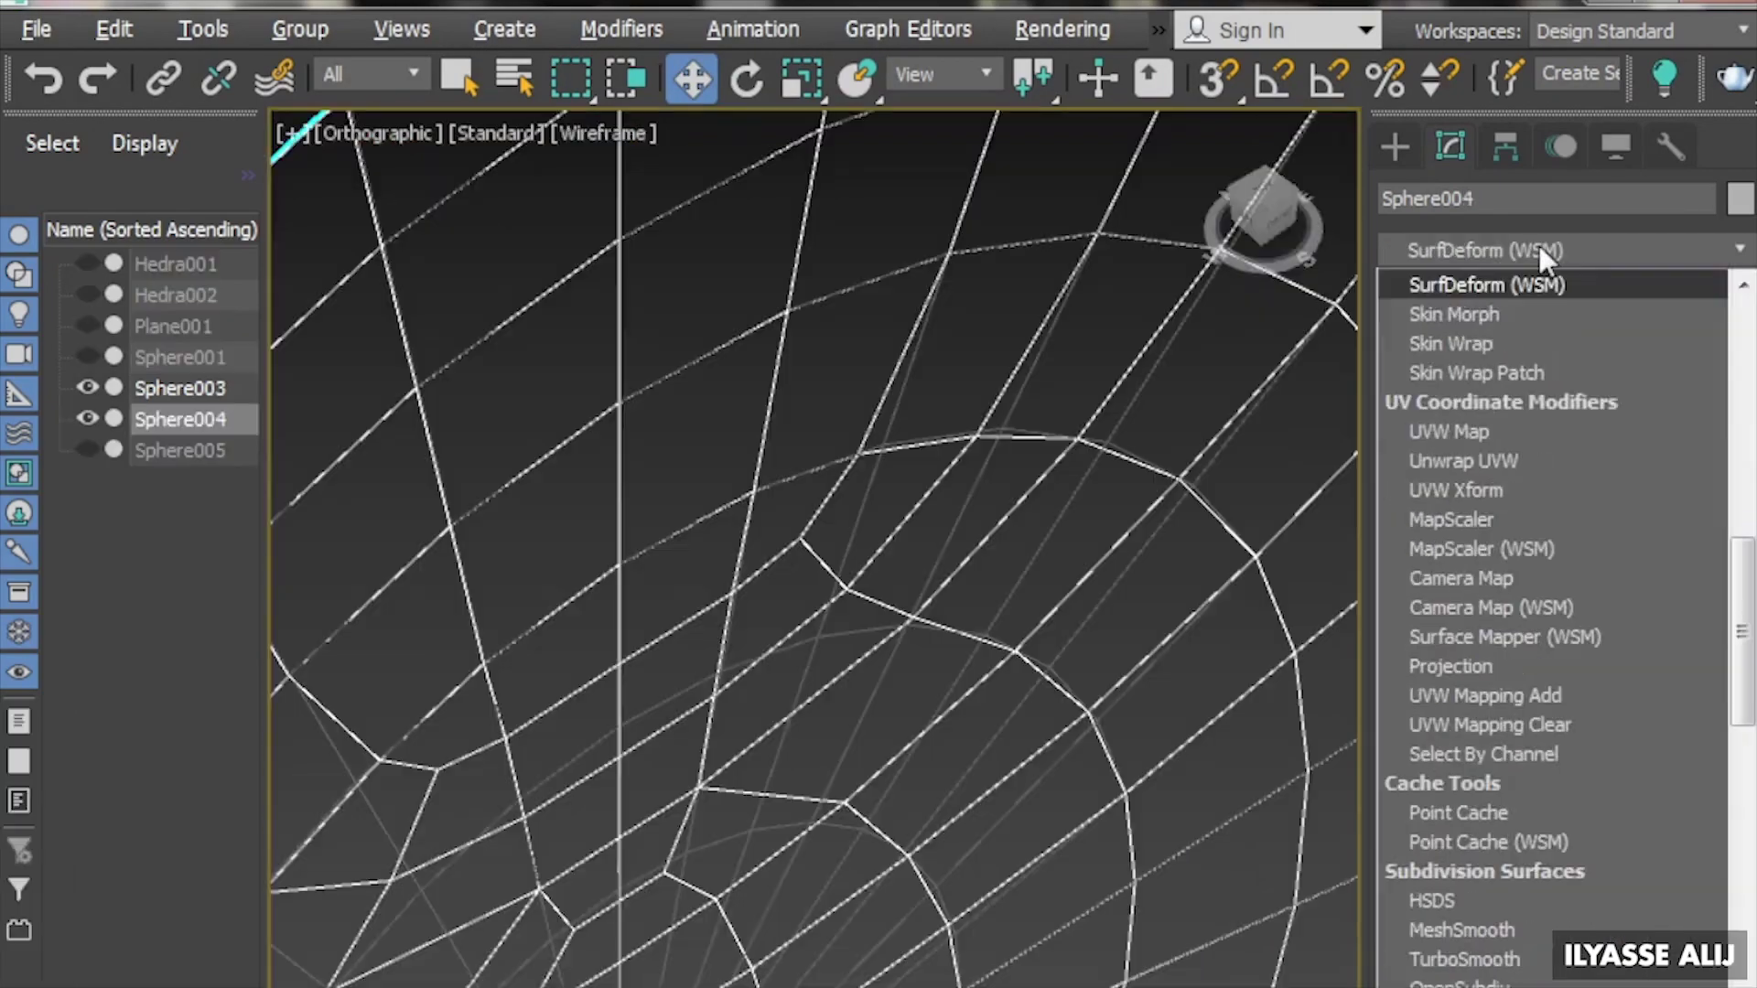
click(1501, 351)
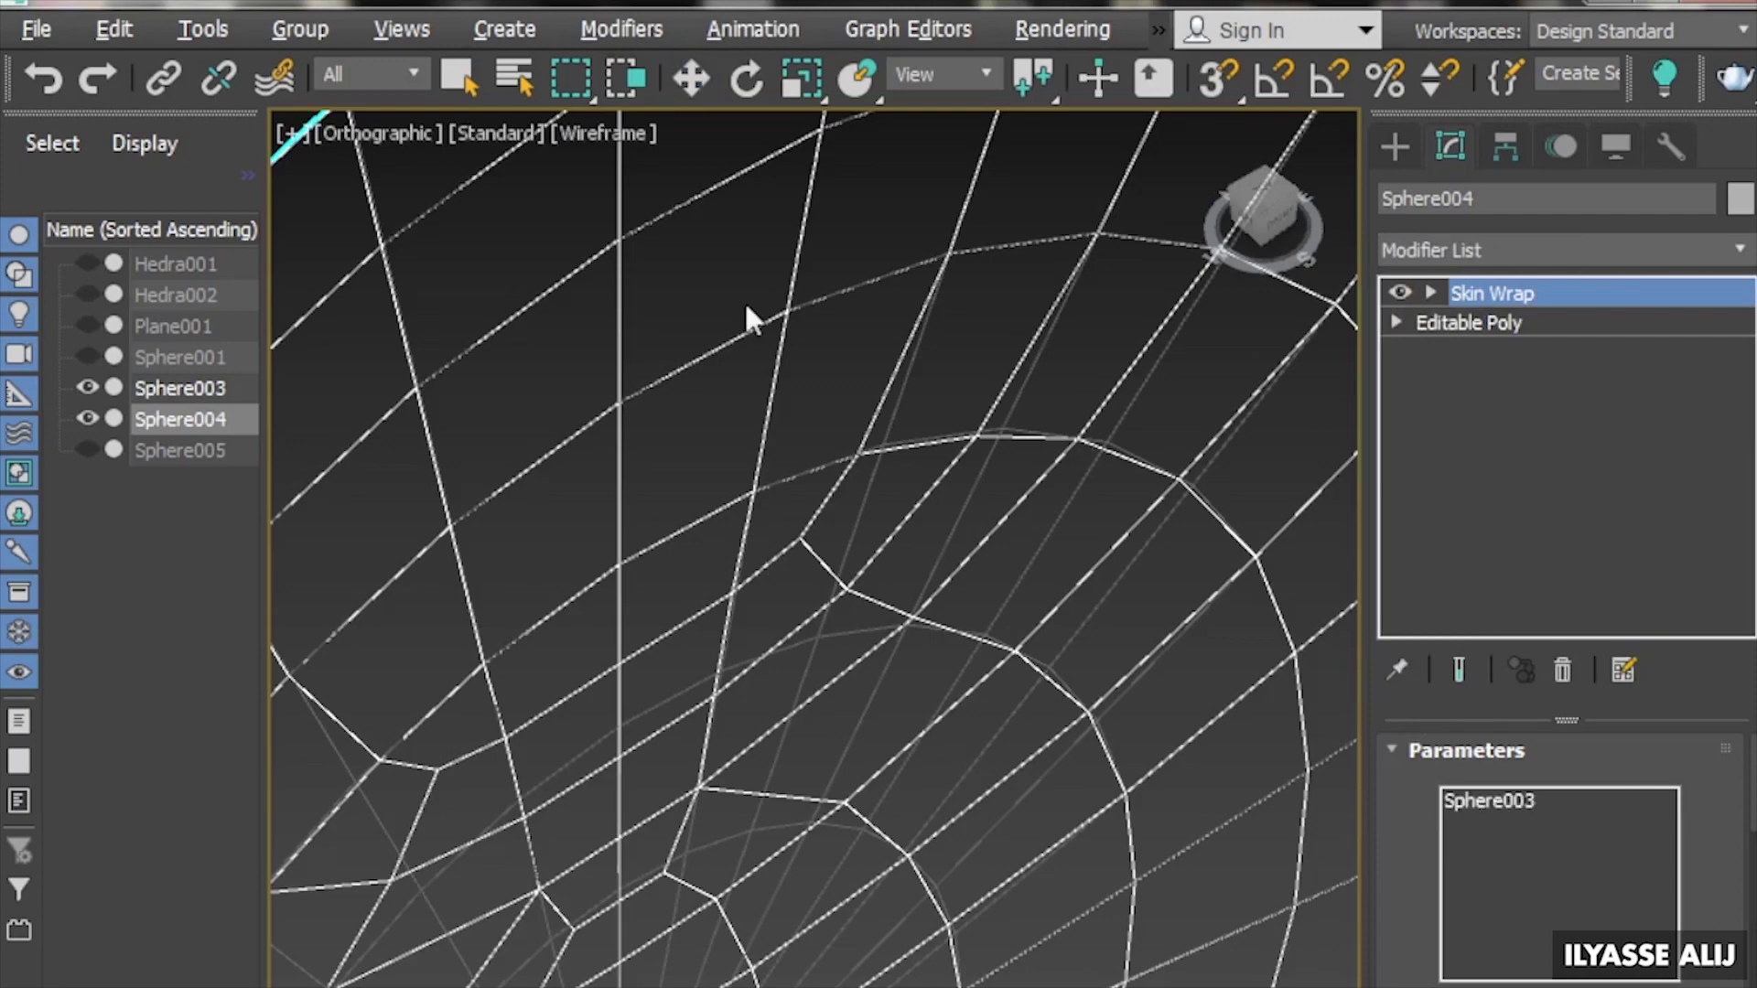
Morph the seam disc back into a dome and scale Sphere004 down to fit the ball
right_click(691, 78)
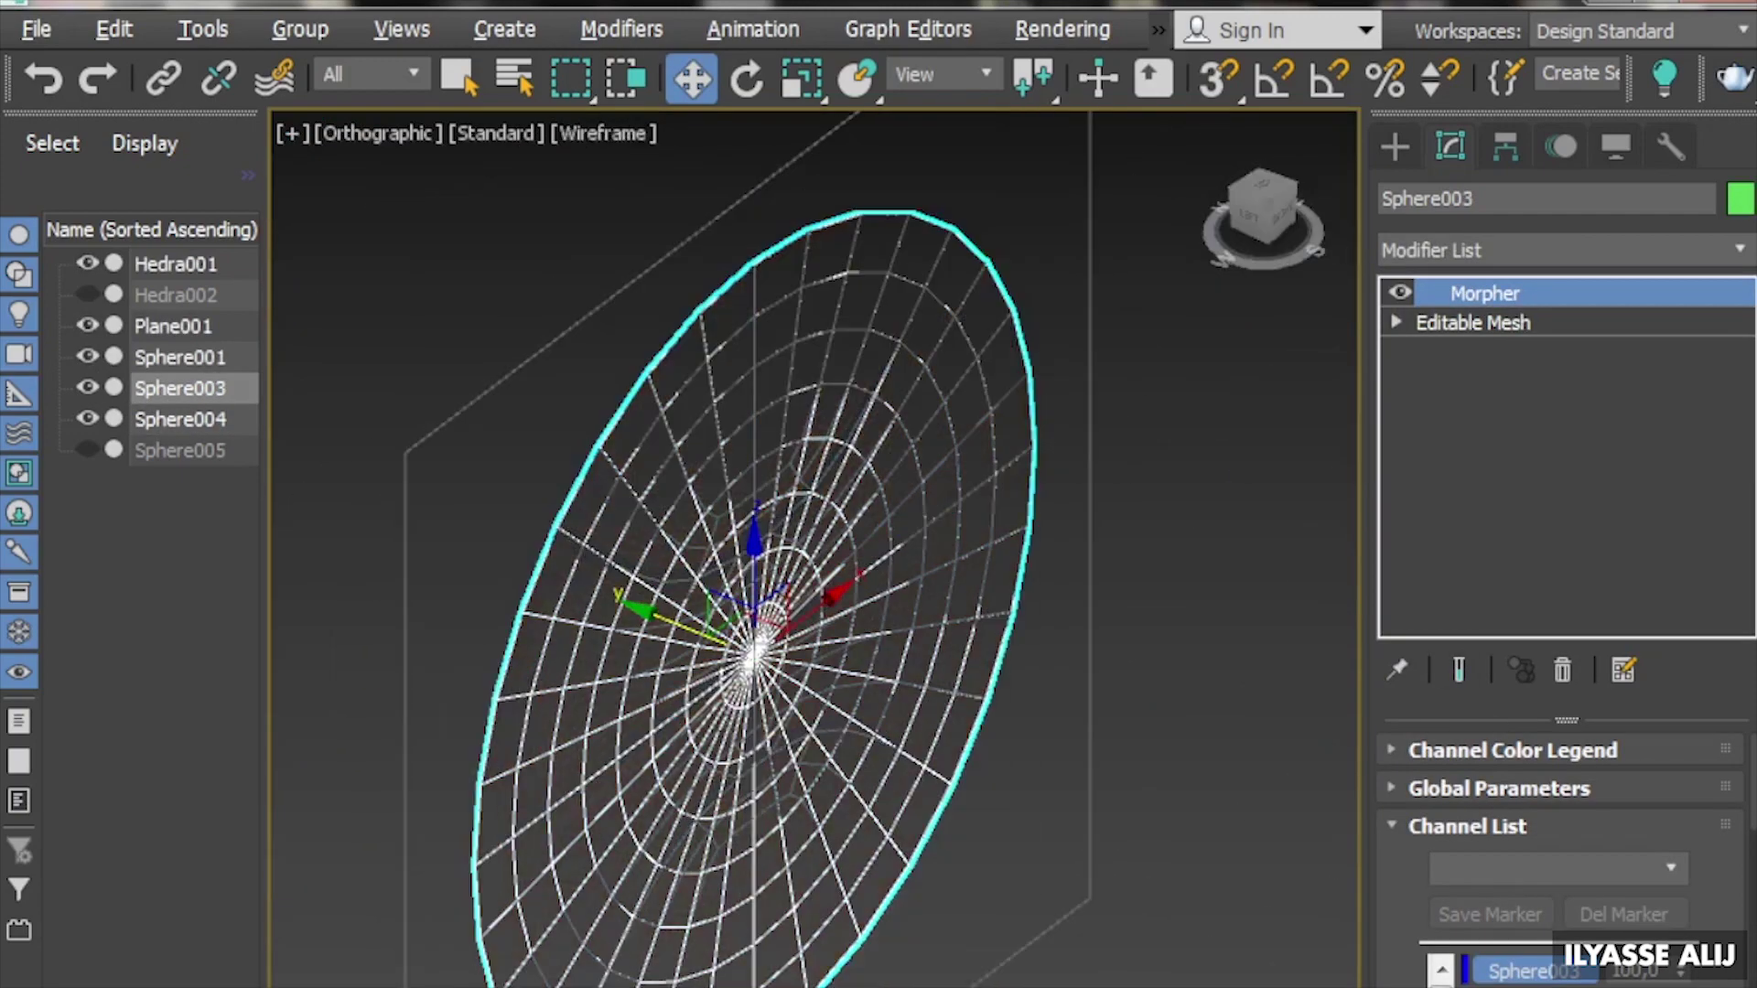
key(F3)
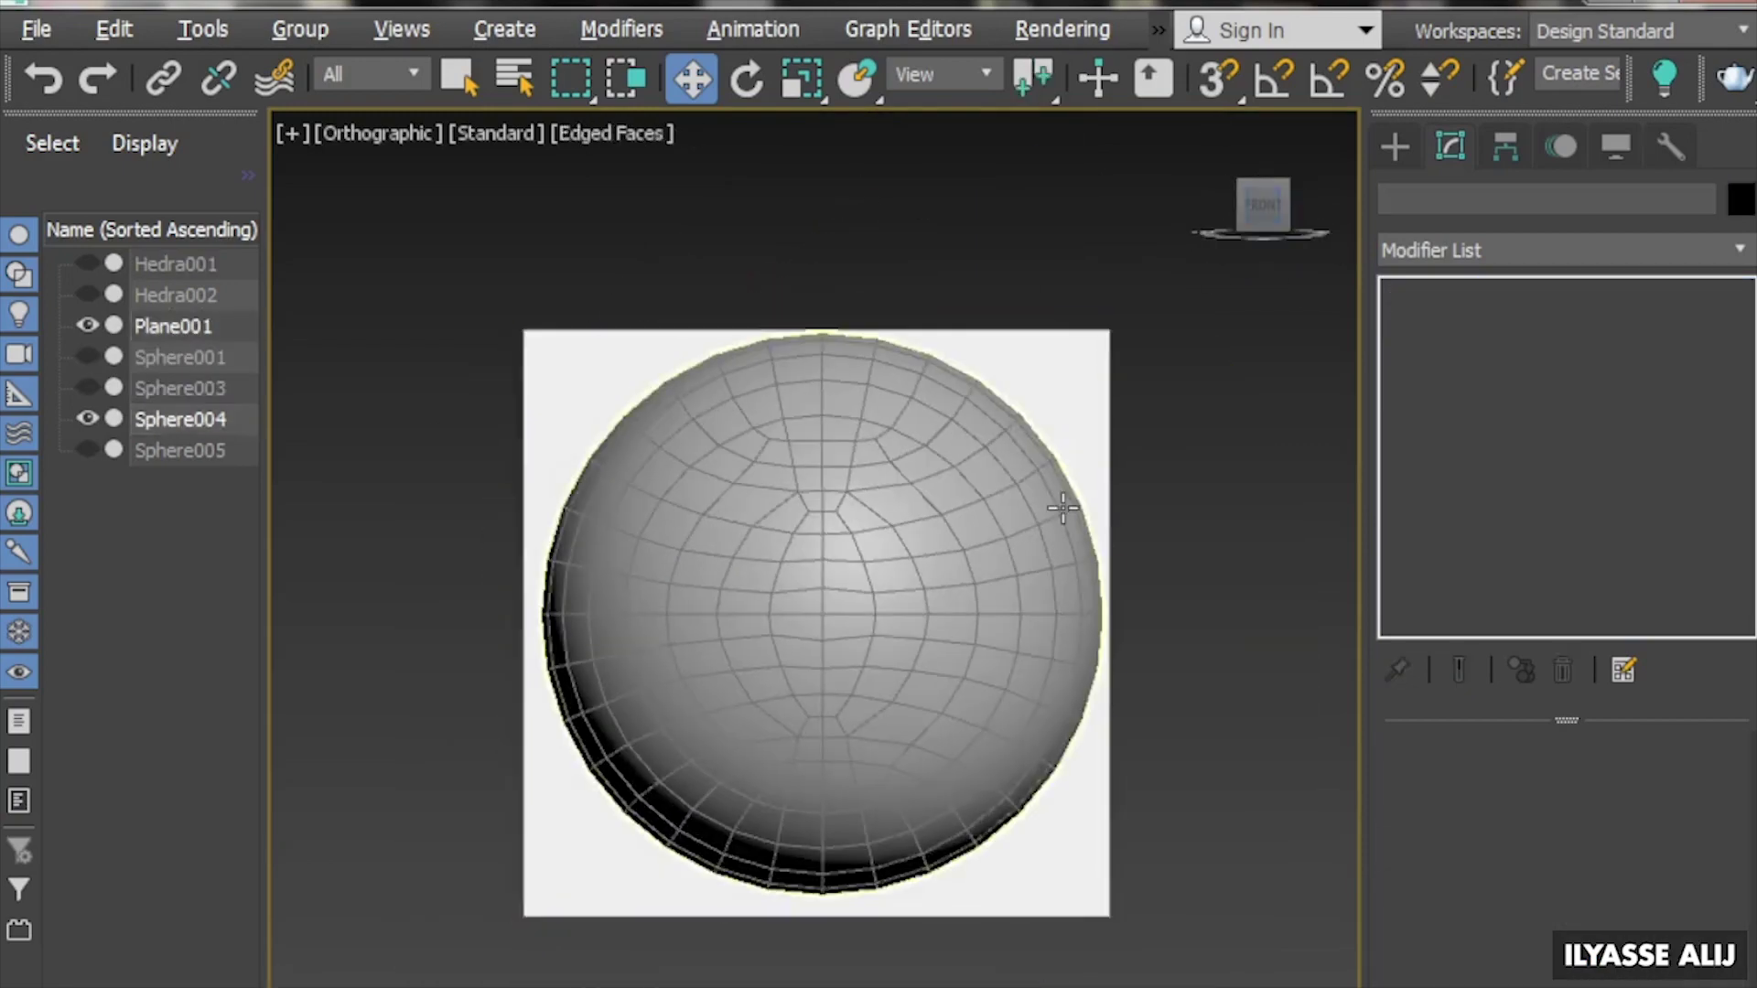
scroll(821, 647, down, 2)
scroll(815, 648, down, 2)
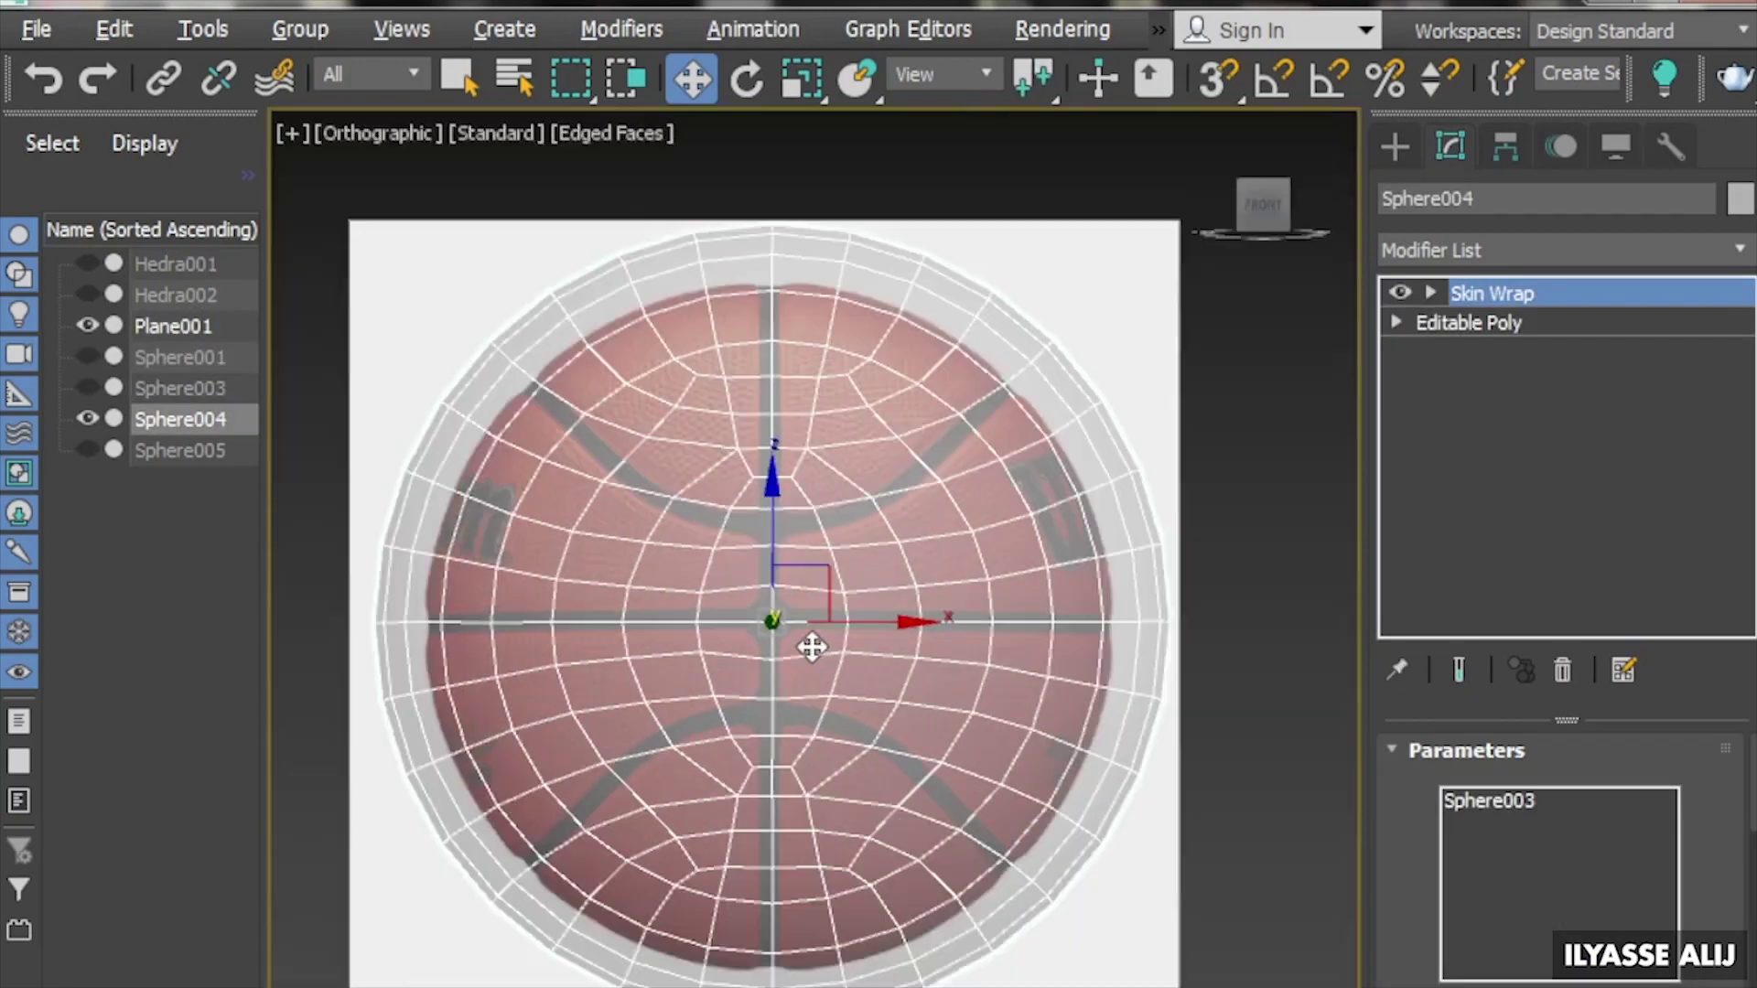
key(r)
drag(764, 599, 741, 634)
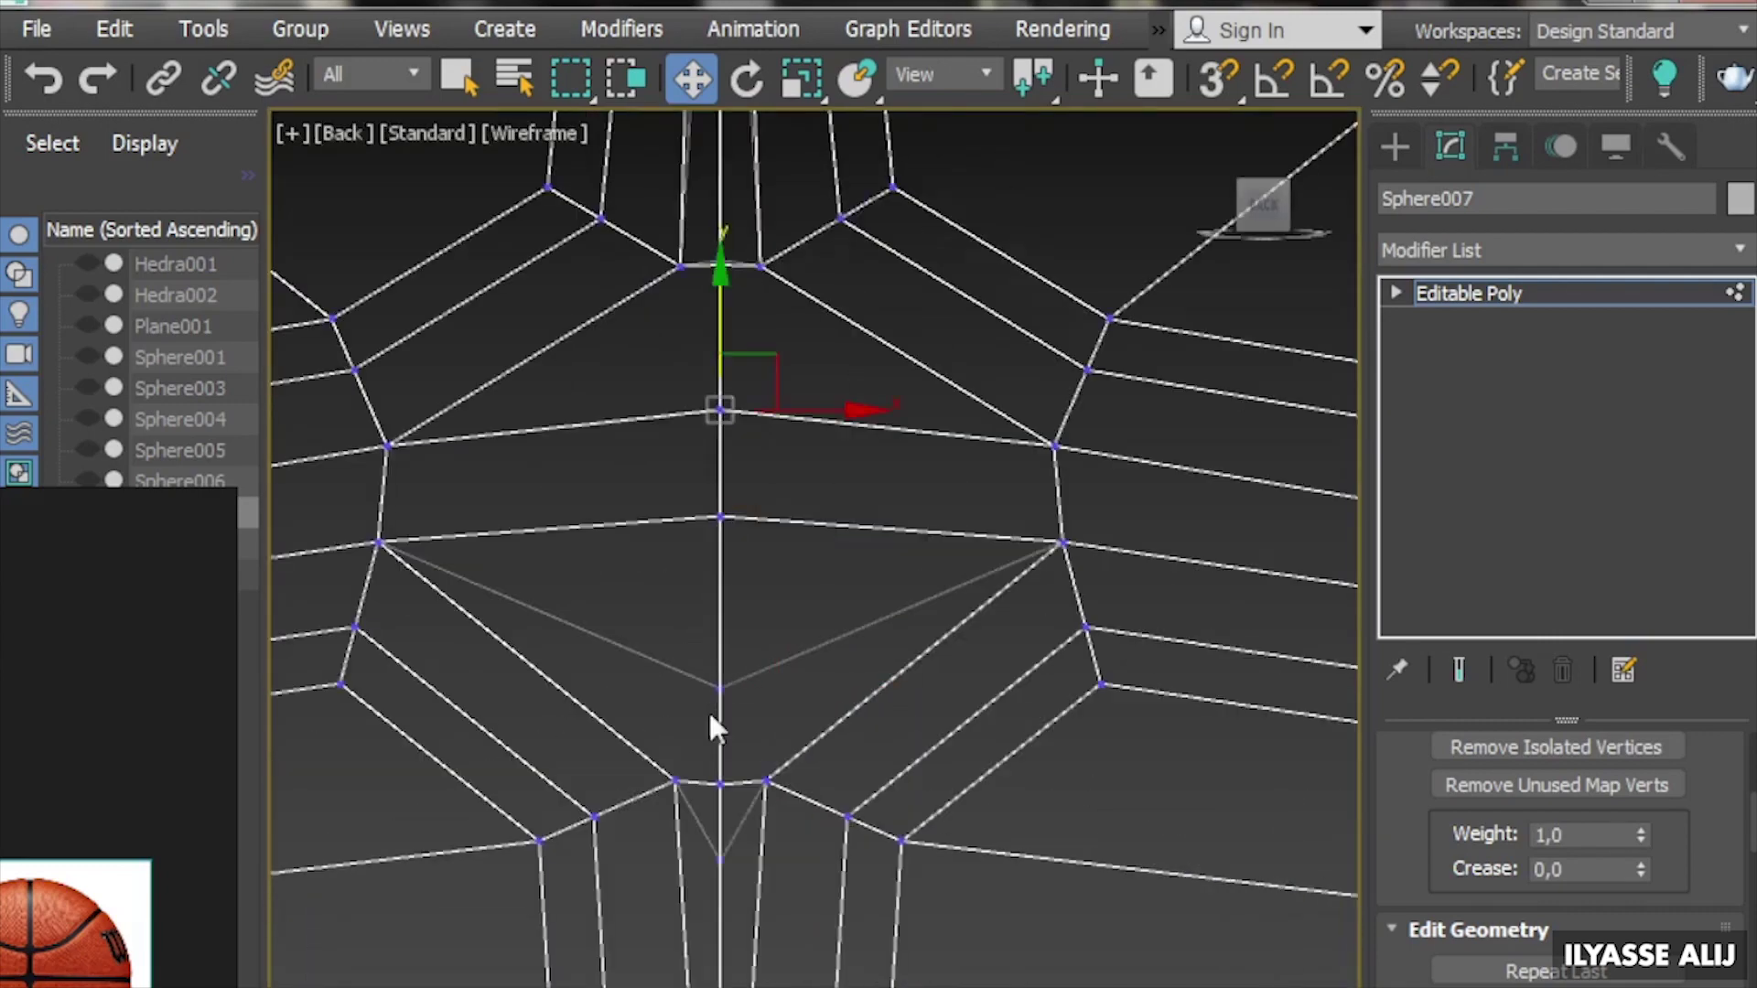
Apply TurboSmooth at 1 iteration to the seam-strip object
scroll(714, 728, up, 3)
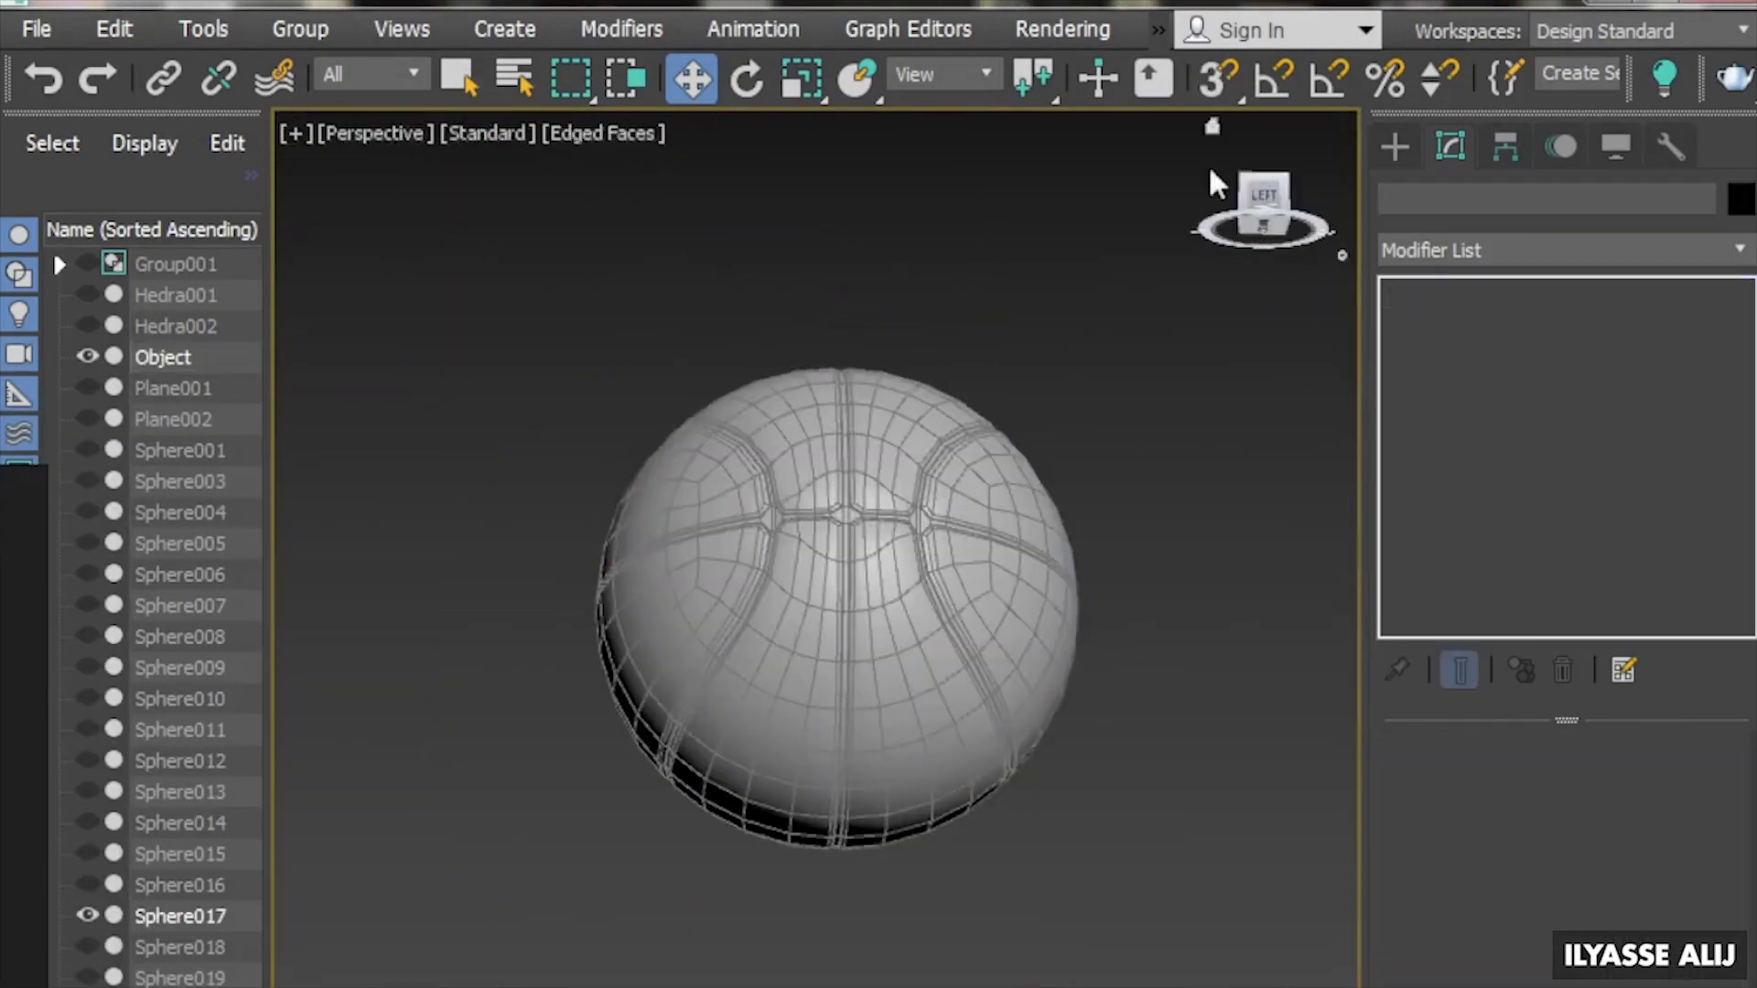
alt+middle_drag(907, 488, 952, 494)
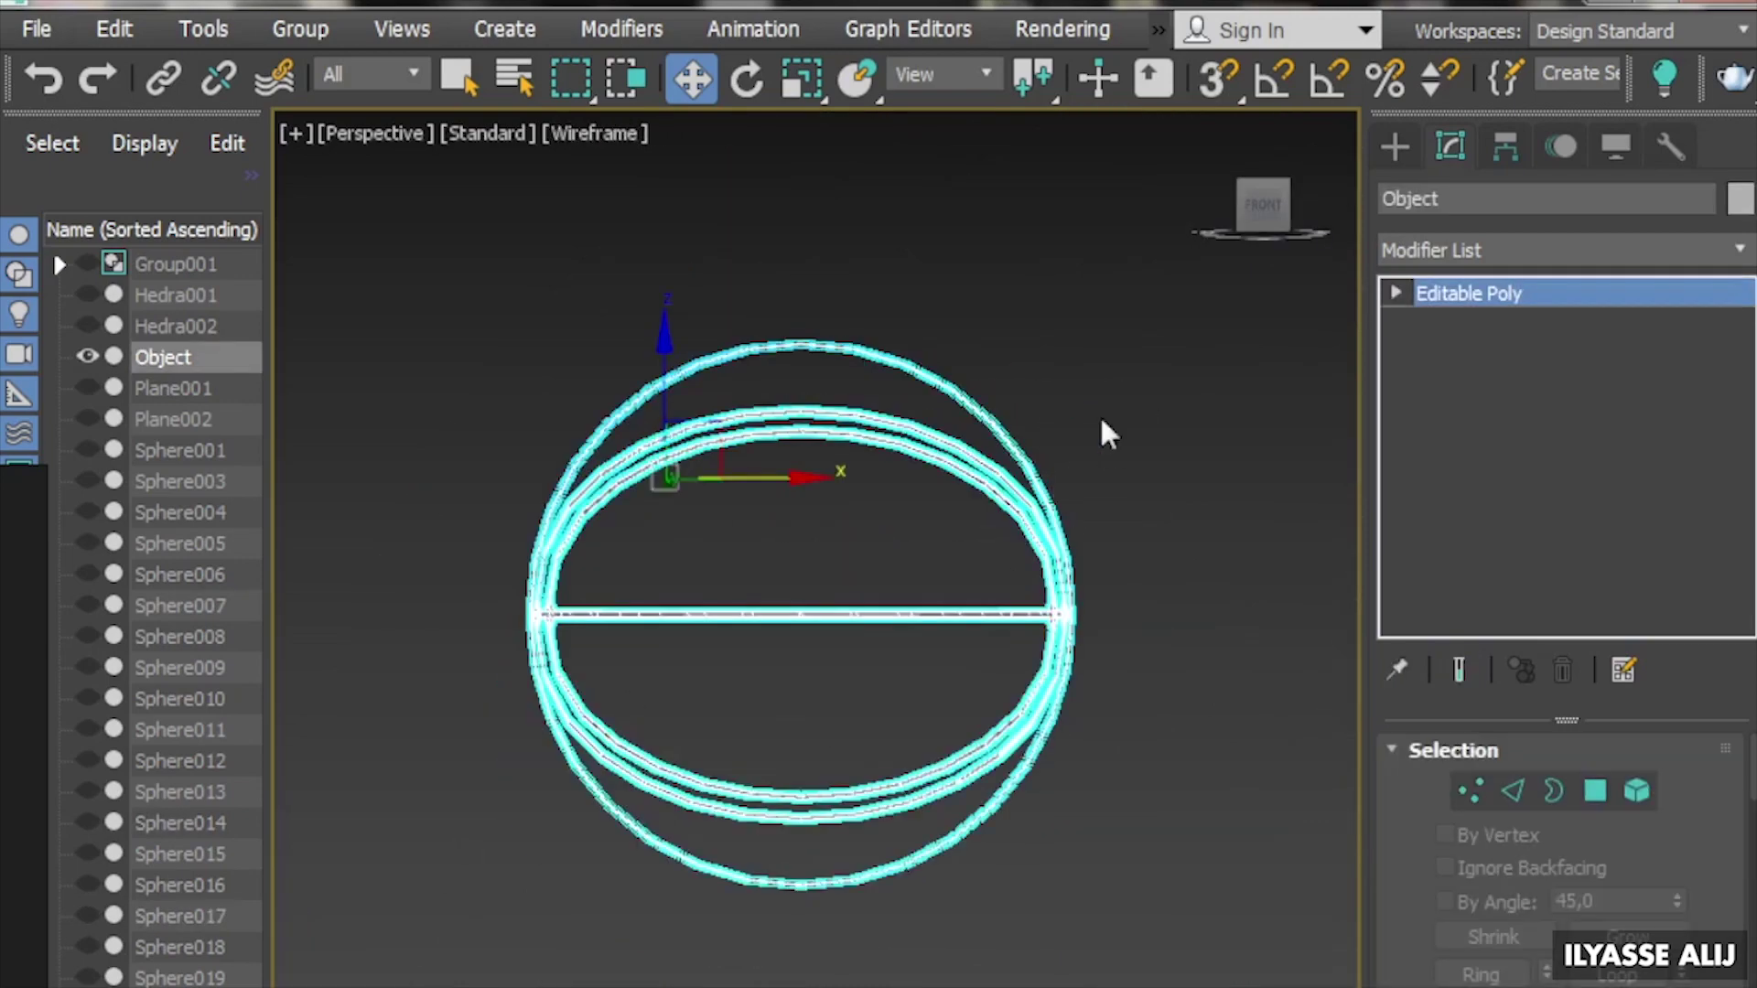
click(1739, 198)
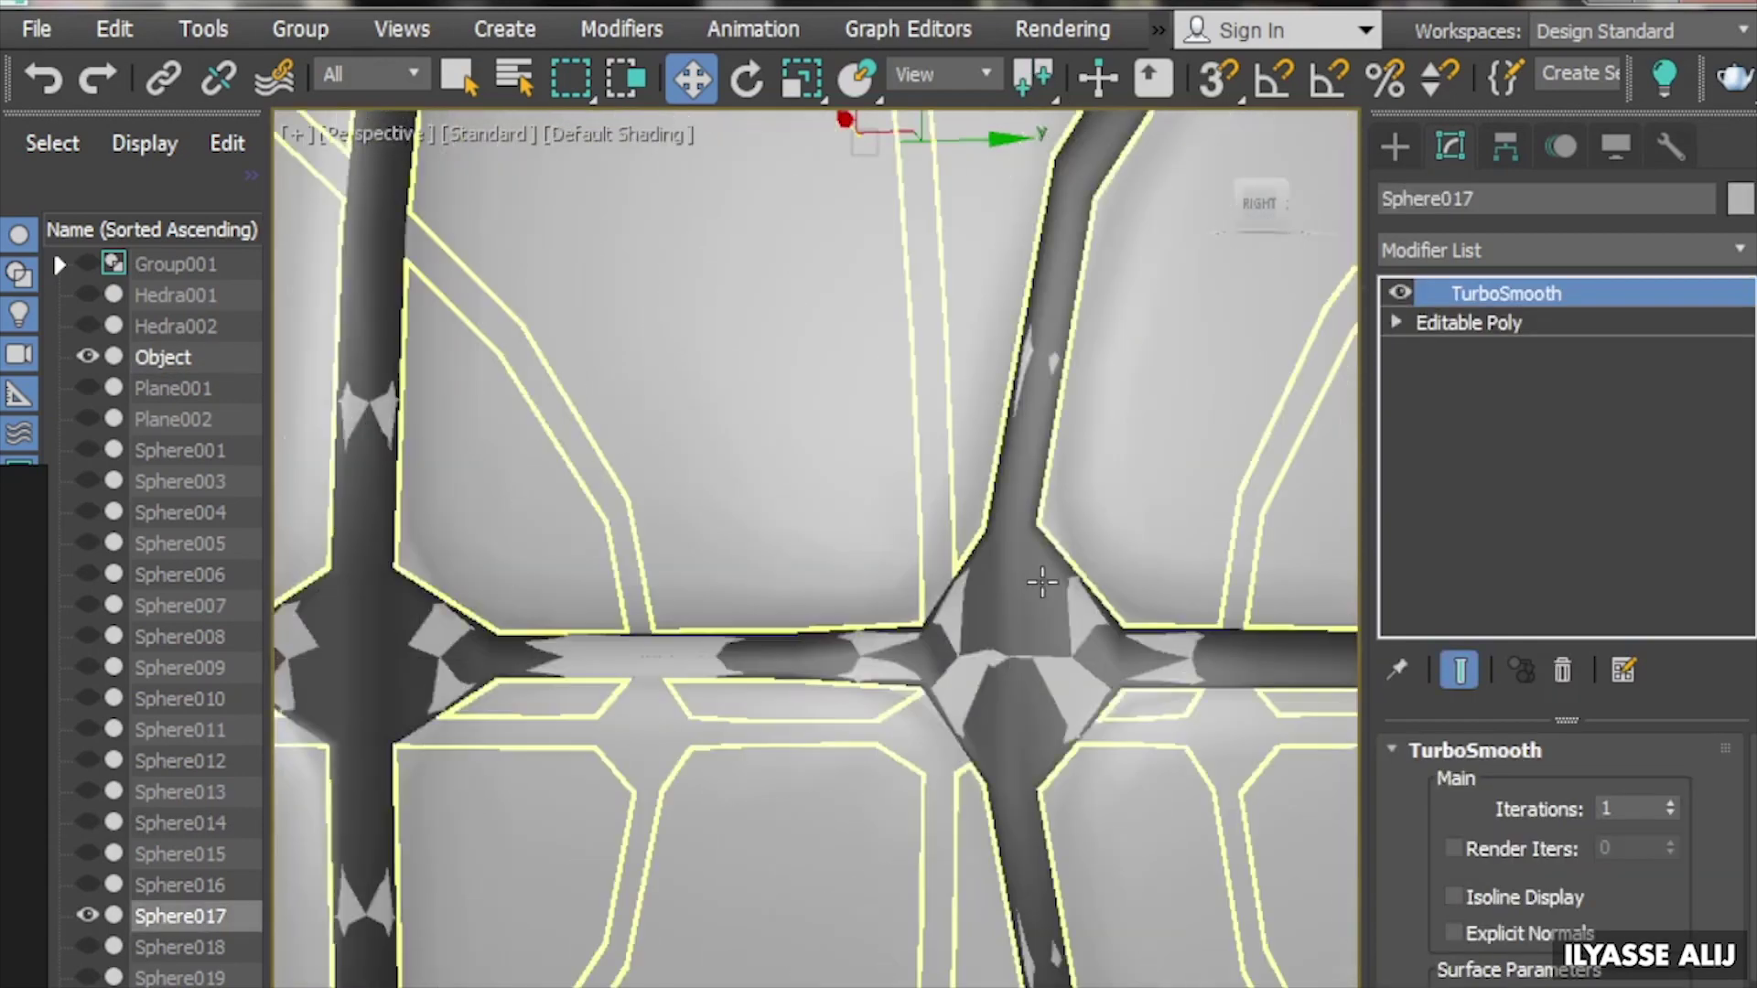
click(1462, 252)
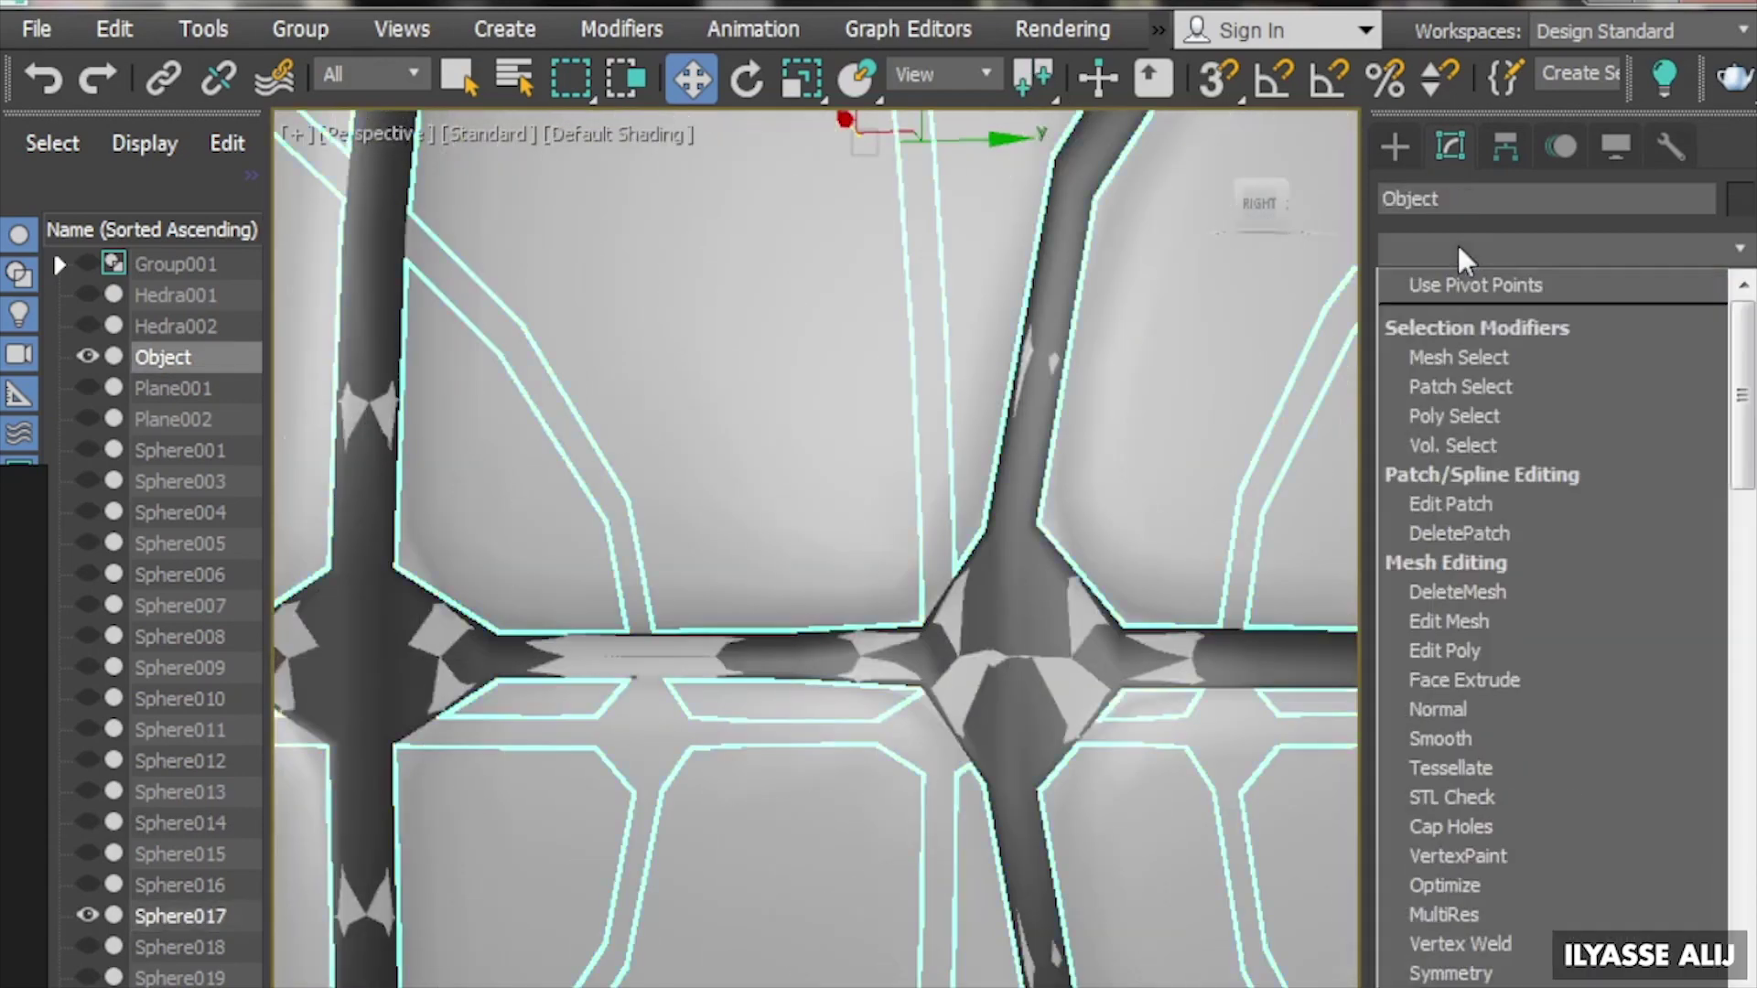
click(1450, 282)
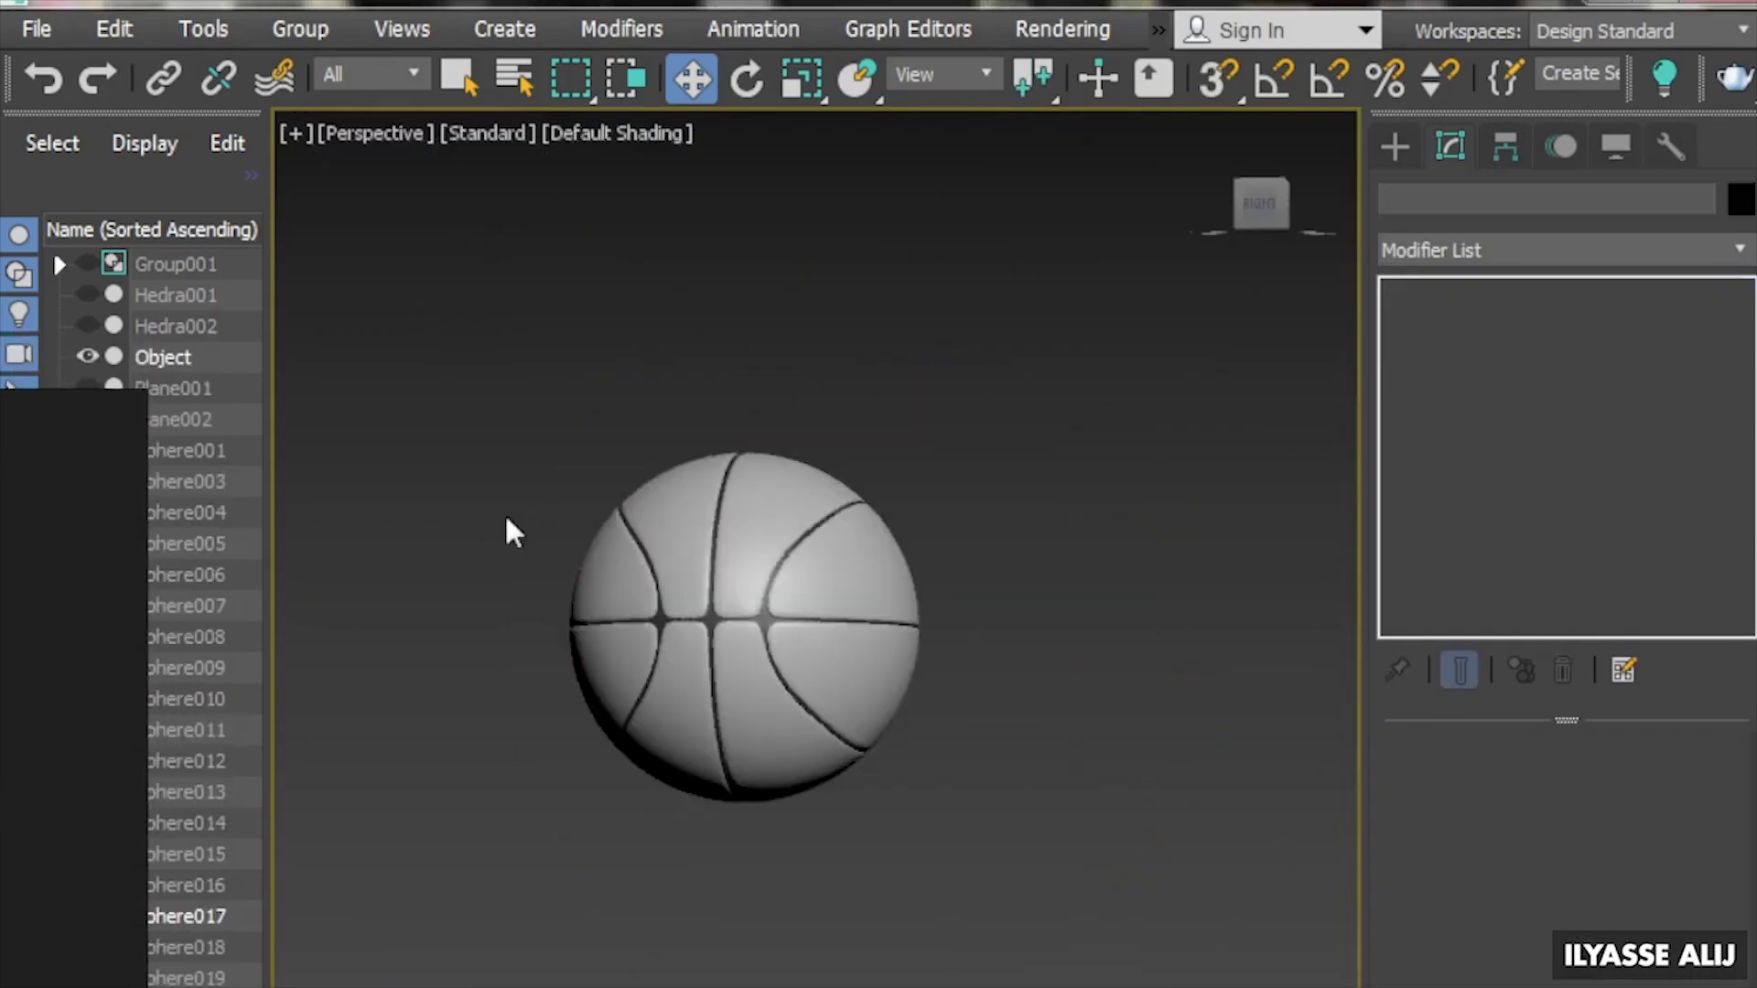
scroll(512, 533, up, 3)
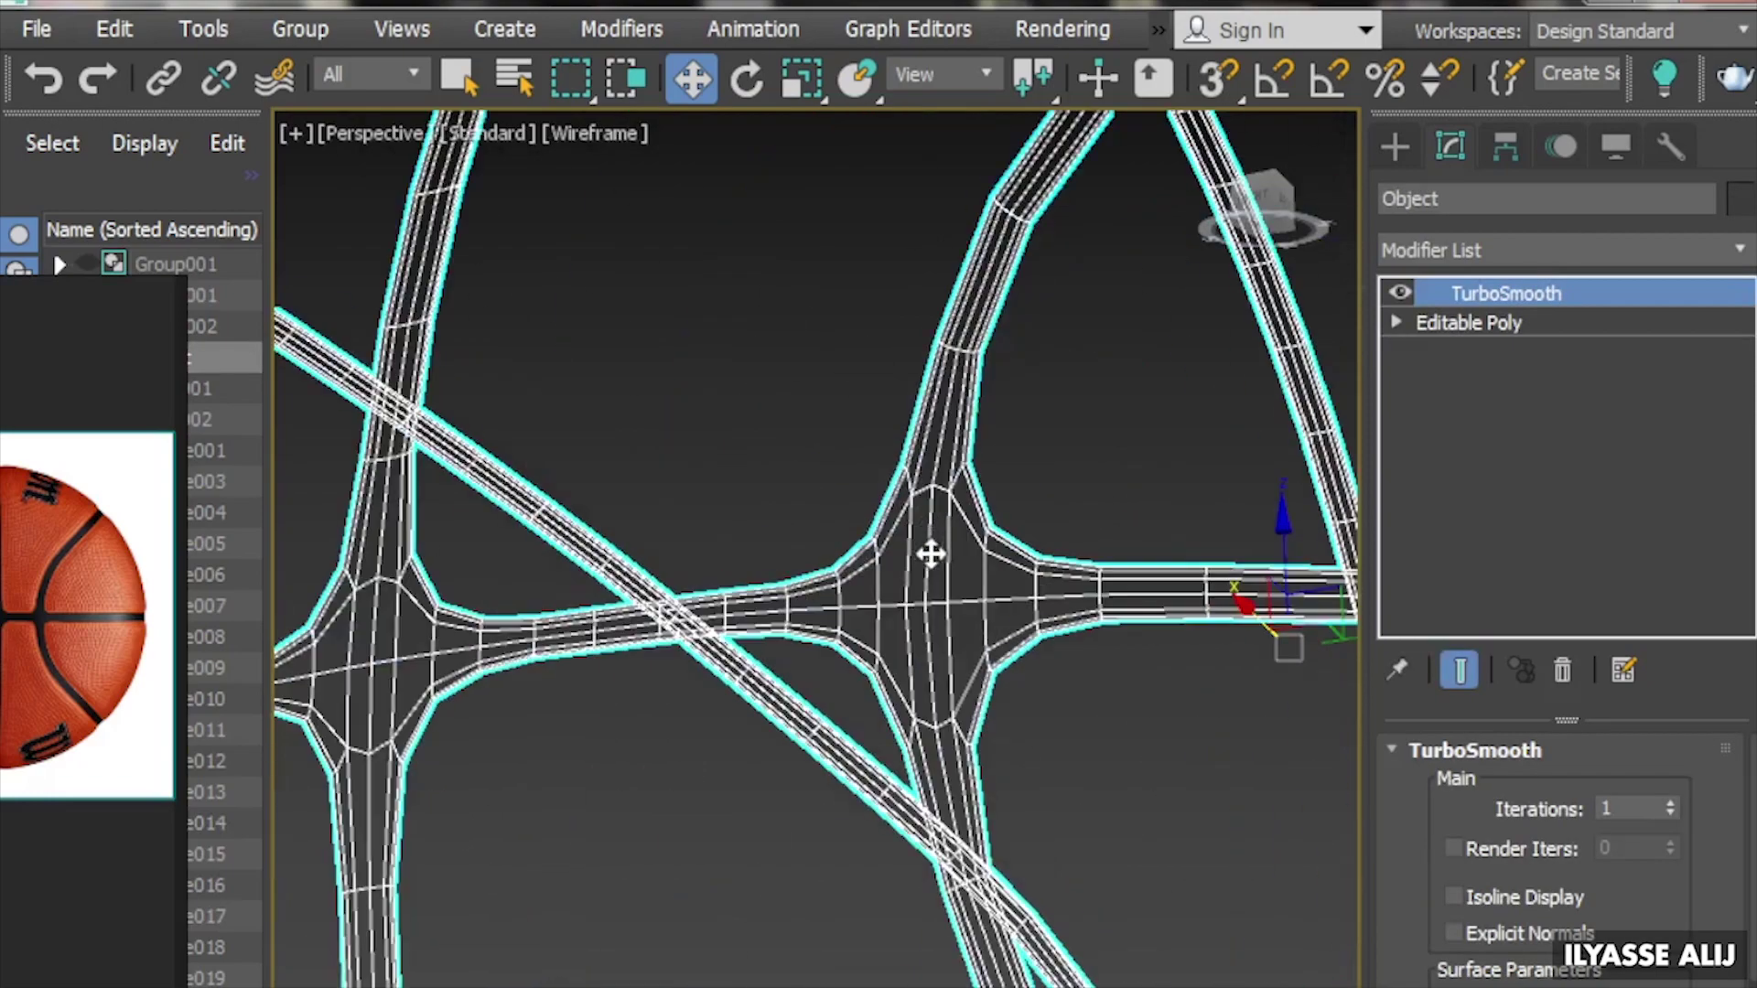
Select the smoothed seam object and toggle between shaded and wireframe display
click(1397, 296)
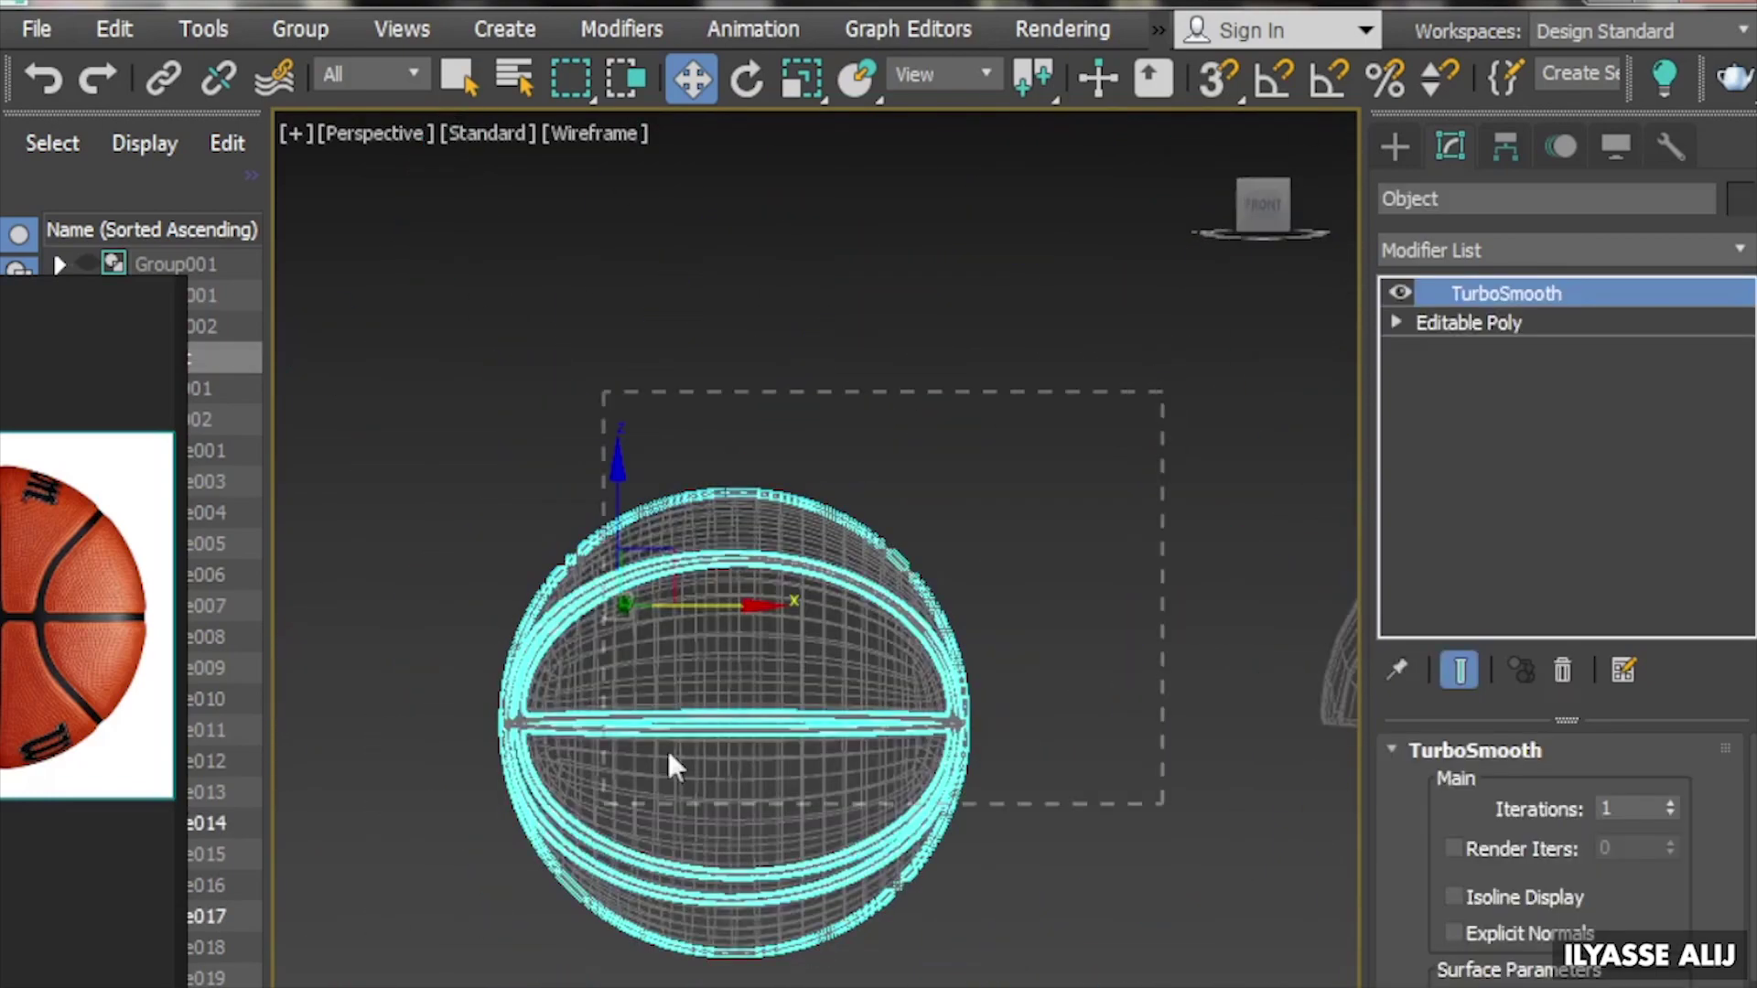
key(F3)
click(1151, 404)
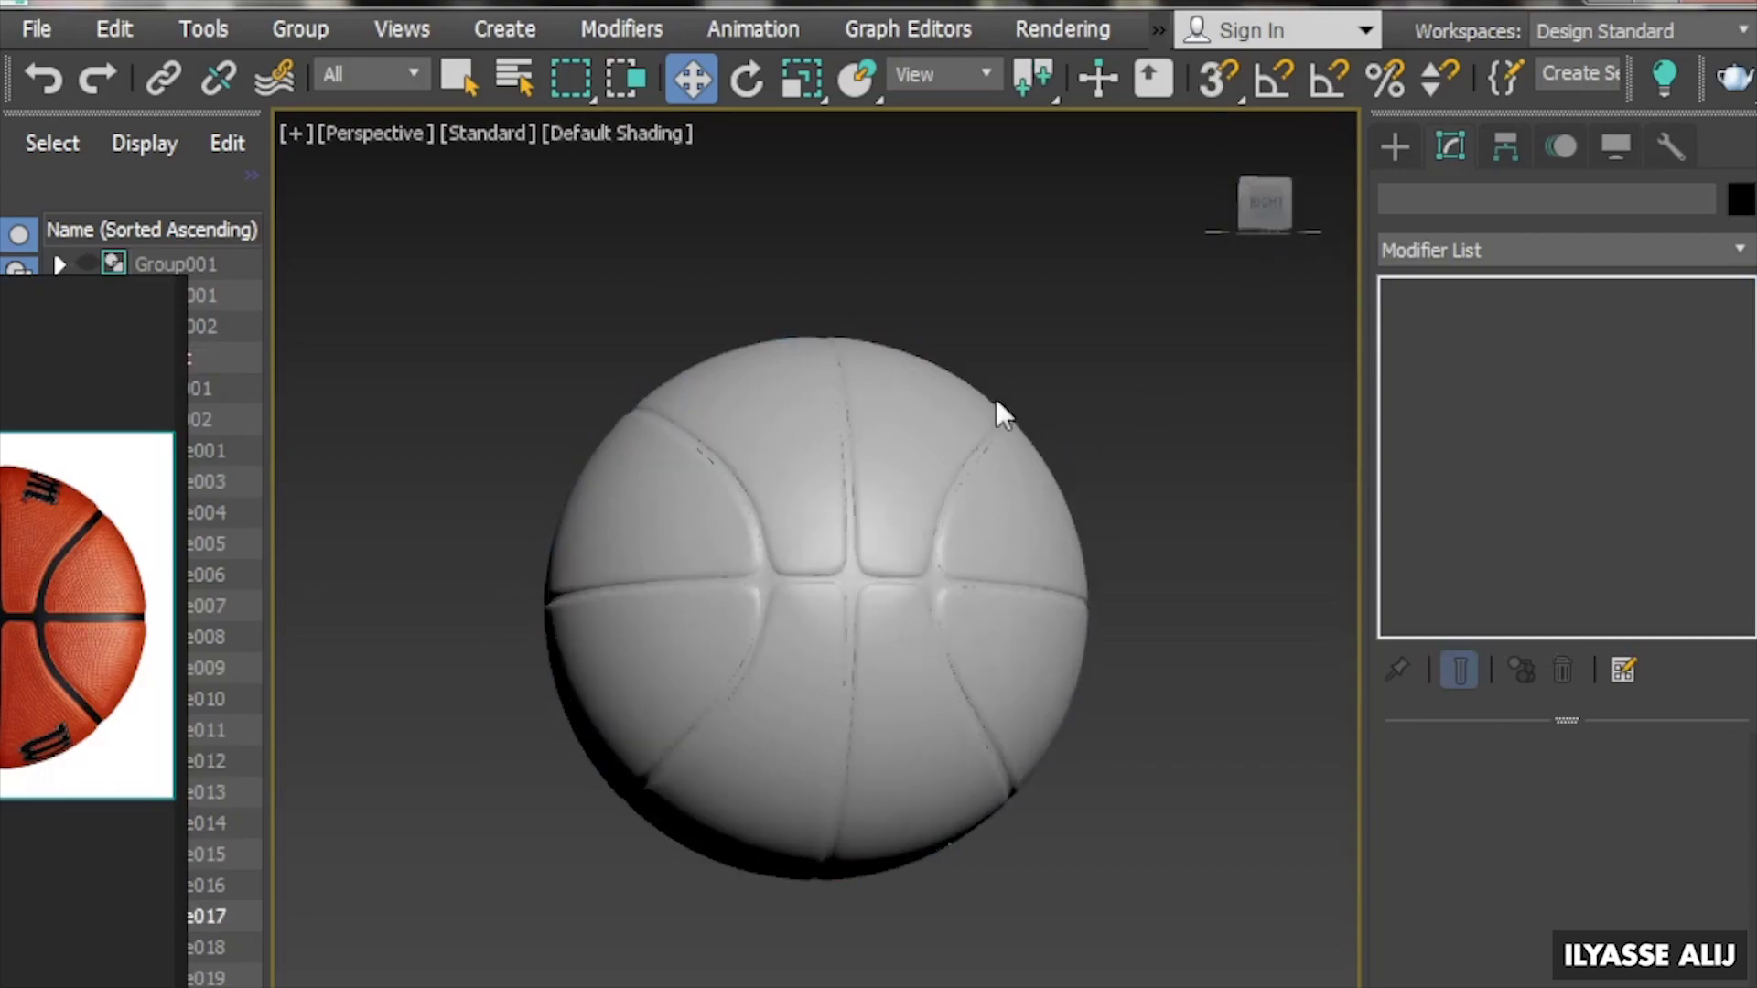
click(1006, 421)
key(F3)
scroll(806, 549, up, 5)
Add a Shell modifier to the seam strips with Outer Amount about 0,003cm
click(1437, 252)
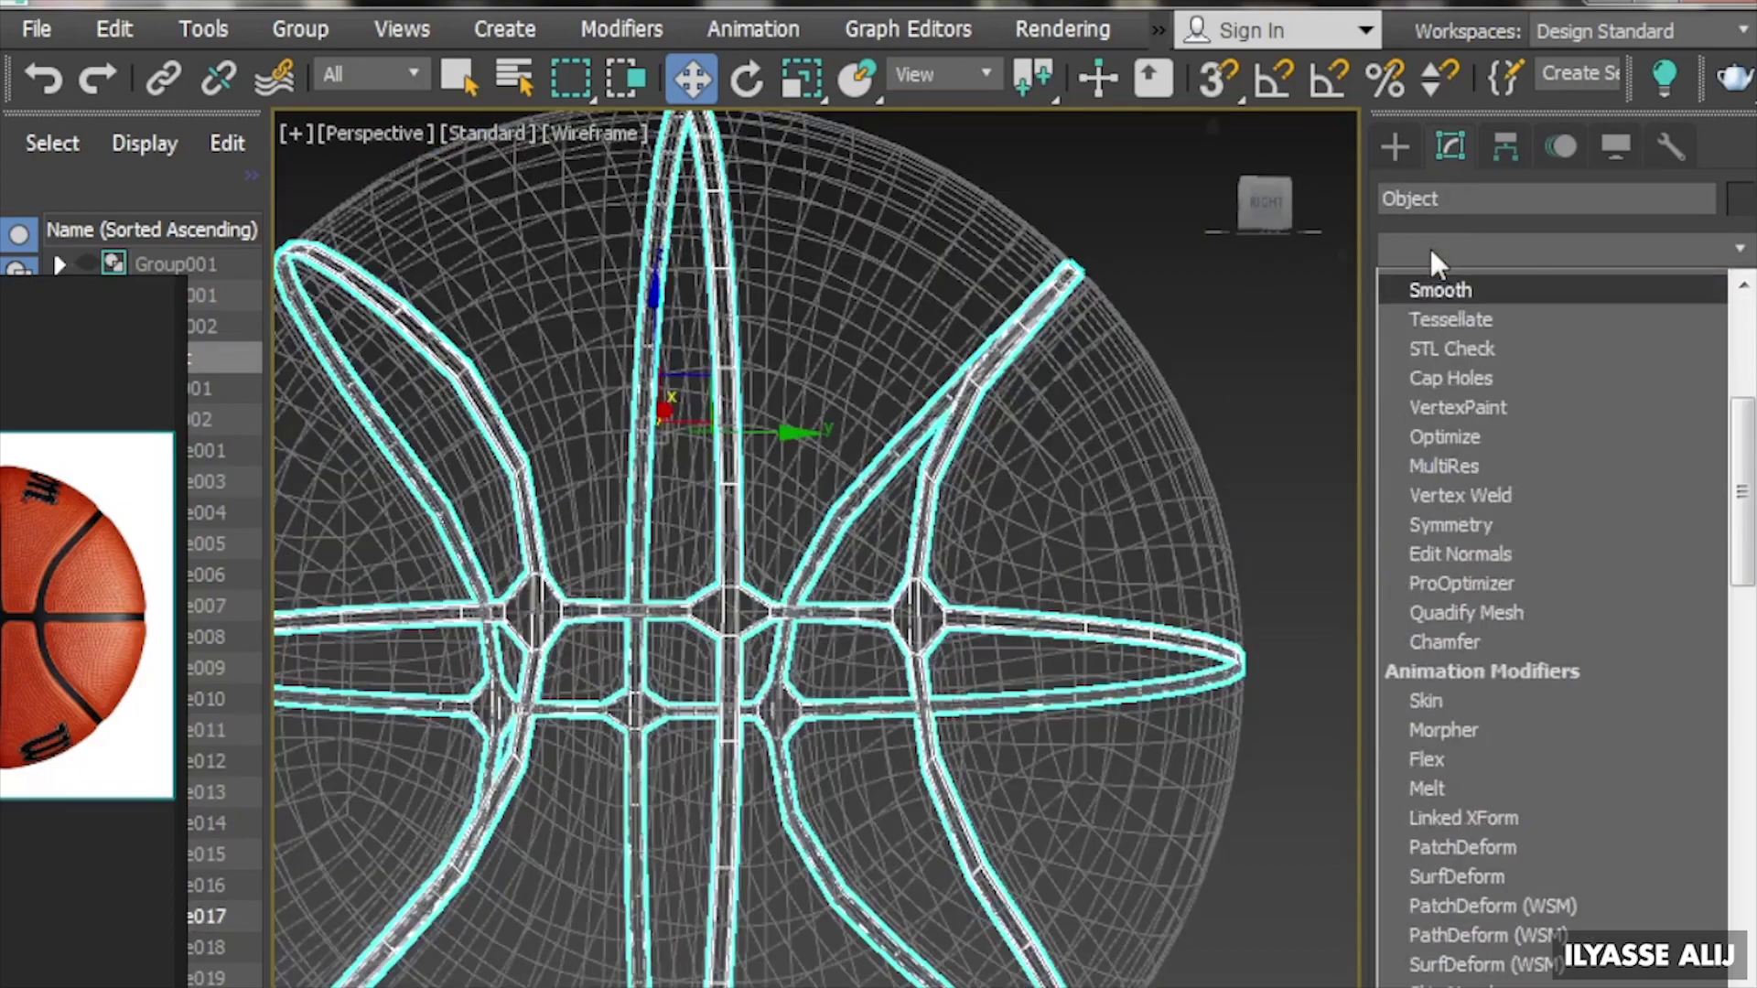
click(1429, 578)
scroll(733, 641, up, 5)
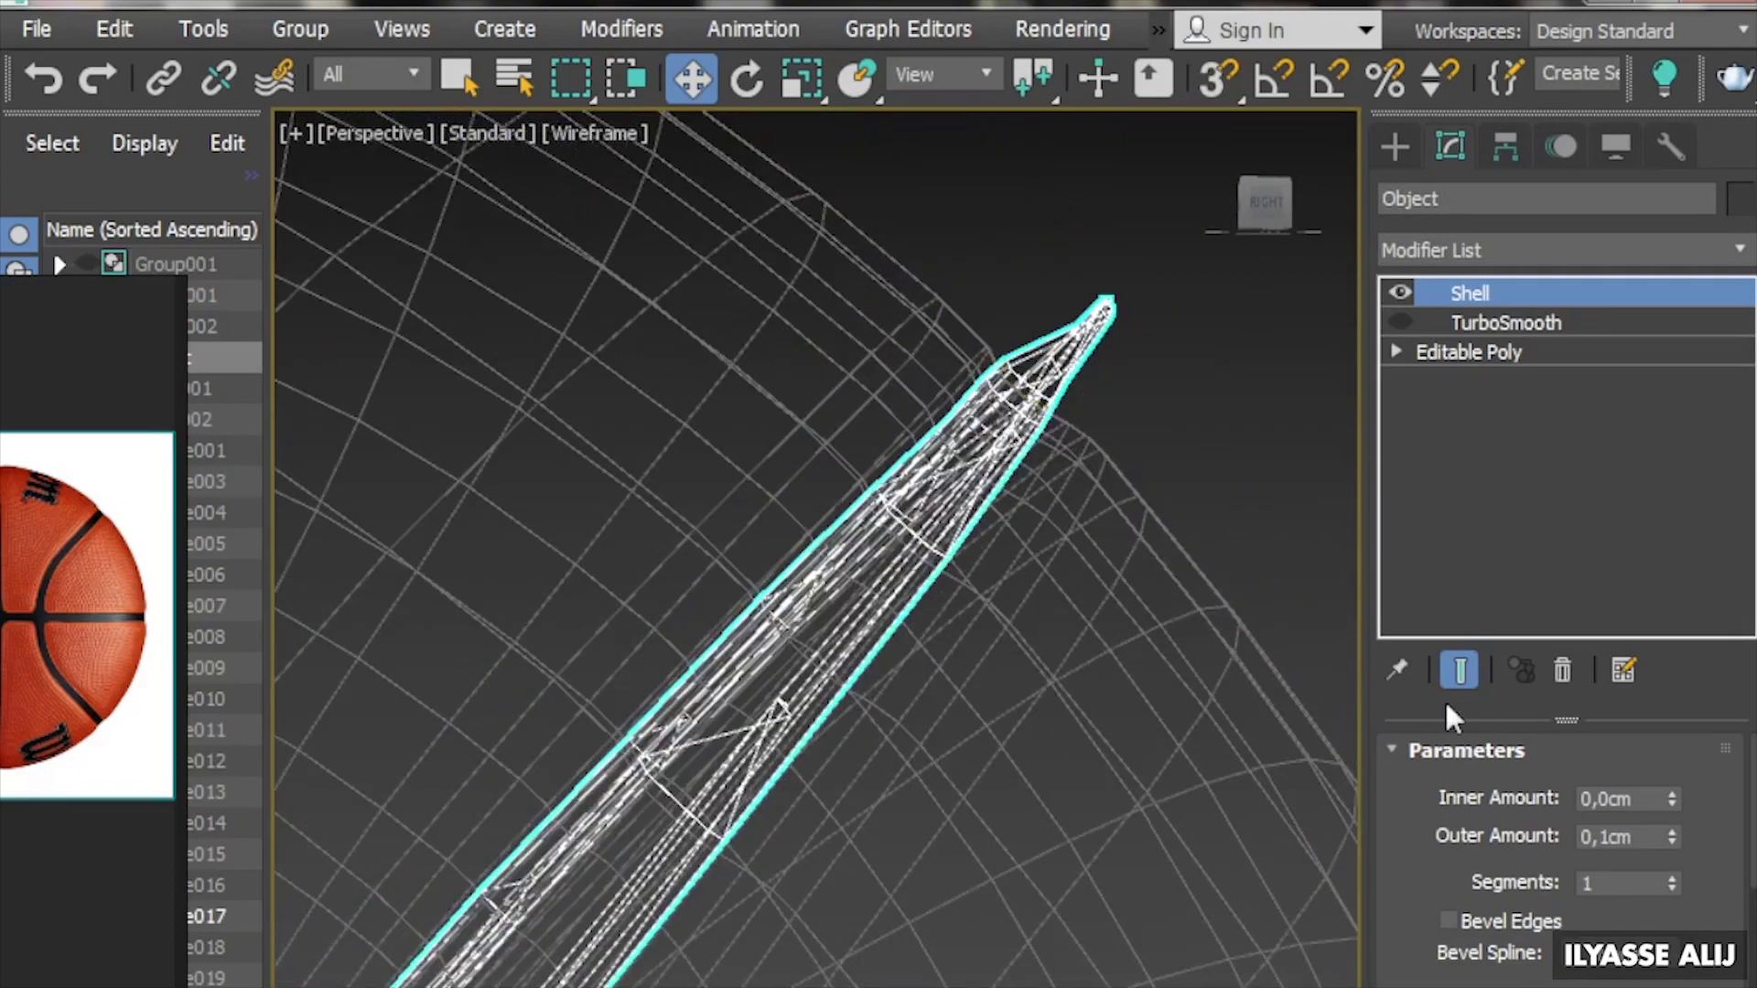
key(F3)
drag(1667, 835, 1666, 824)
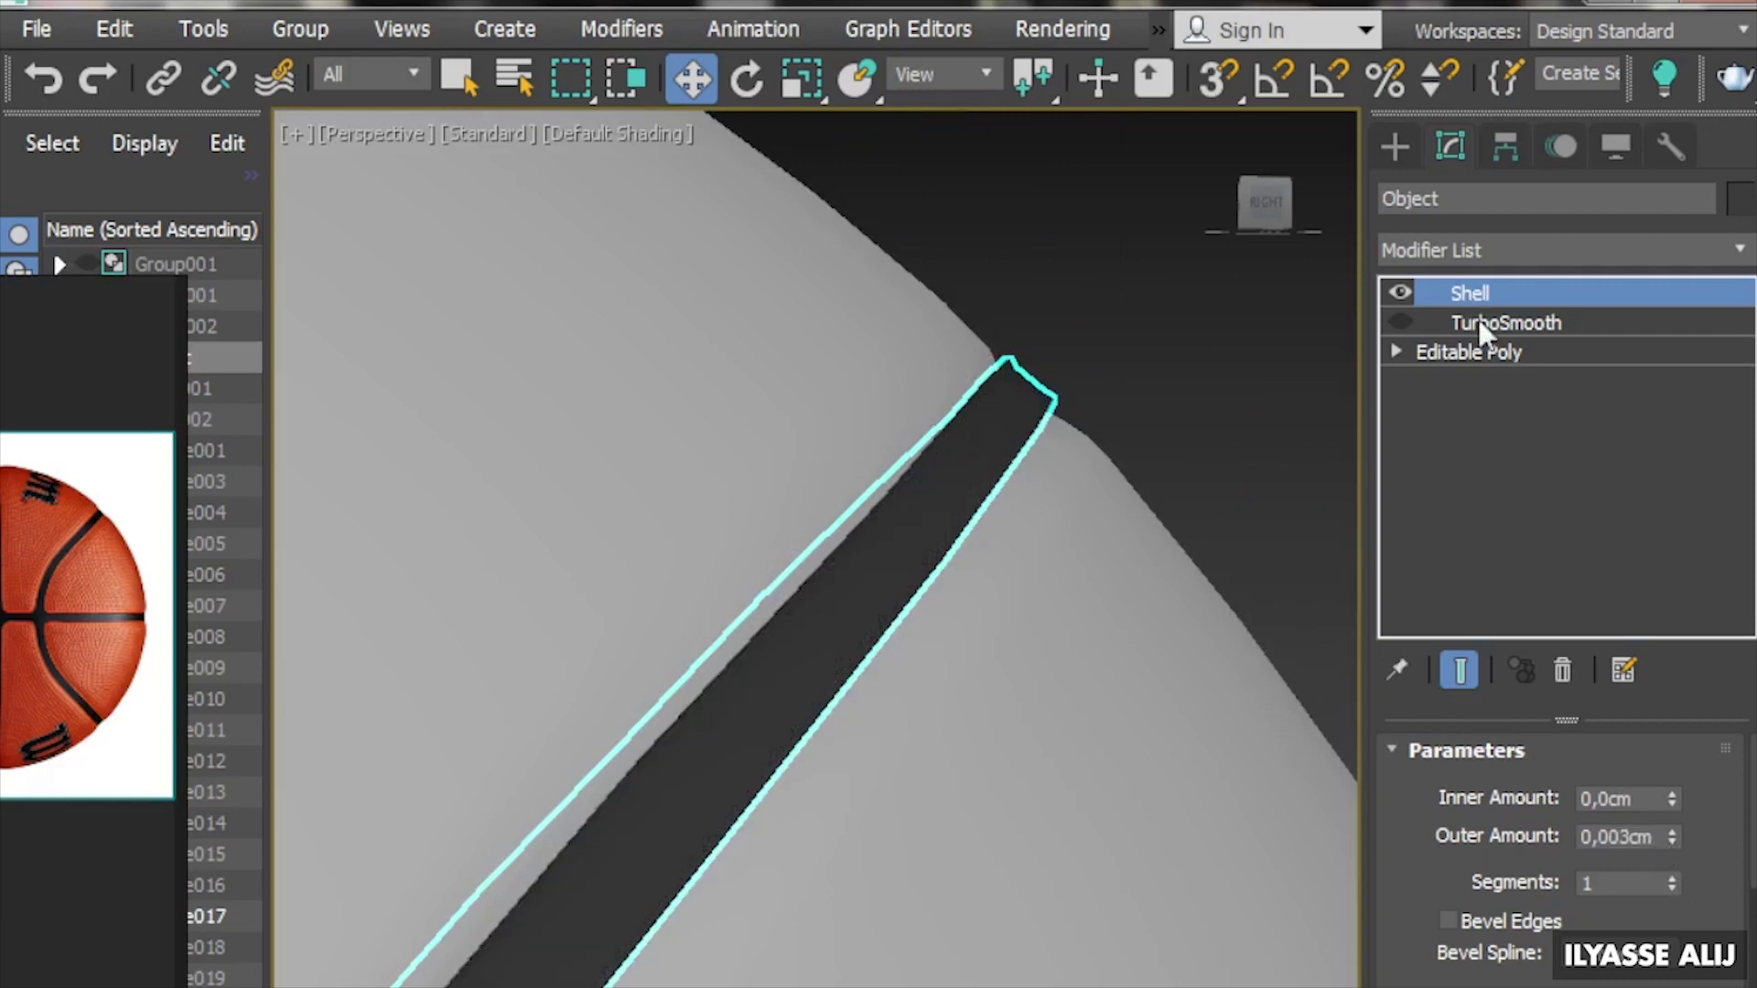
scroll(1232, 314, down, 2)
click(1232, 314)
scroll(1126, 491, down, 5)
Enlarge the ball reference photo, frame the ball, and switch the viewport to orthographic
click(244, 717)
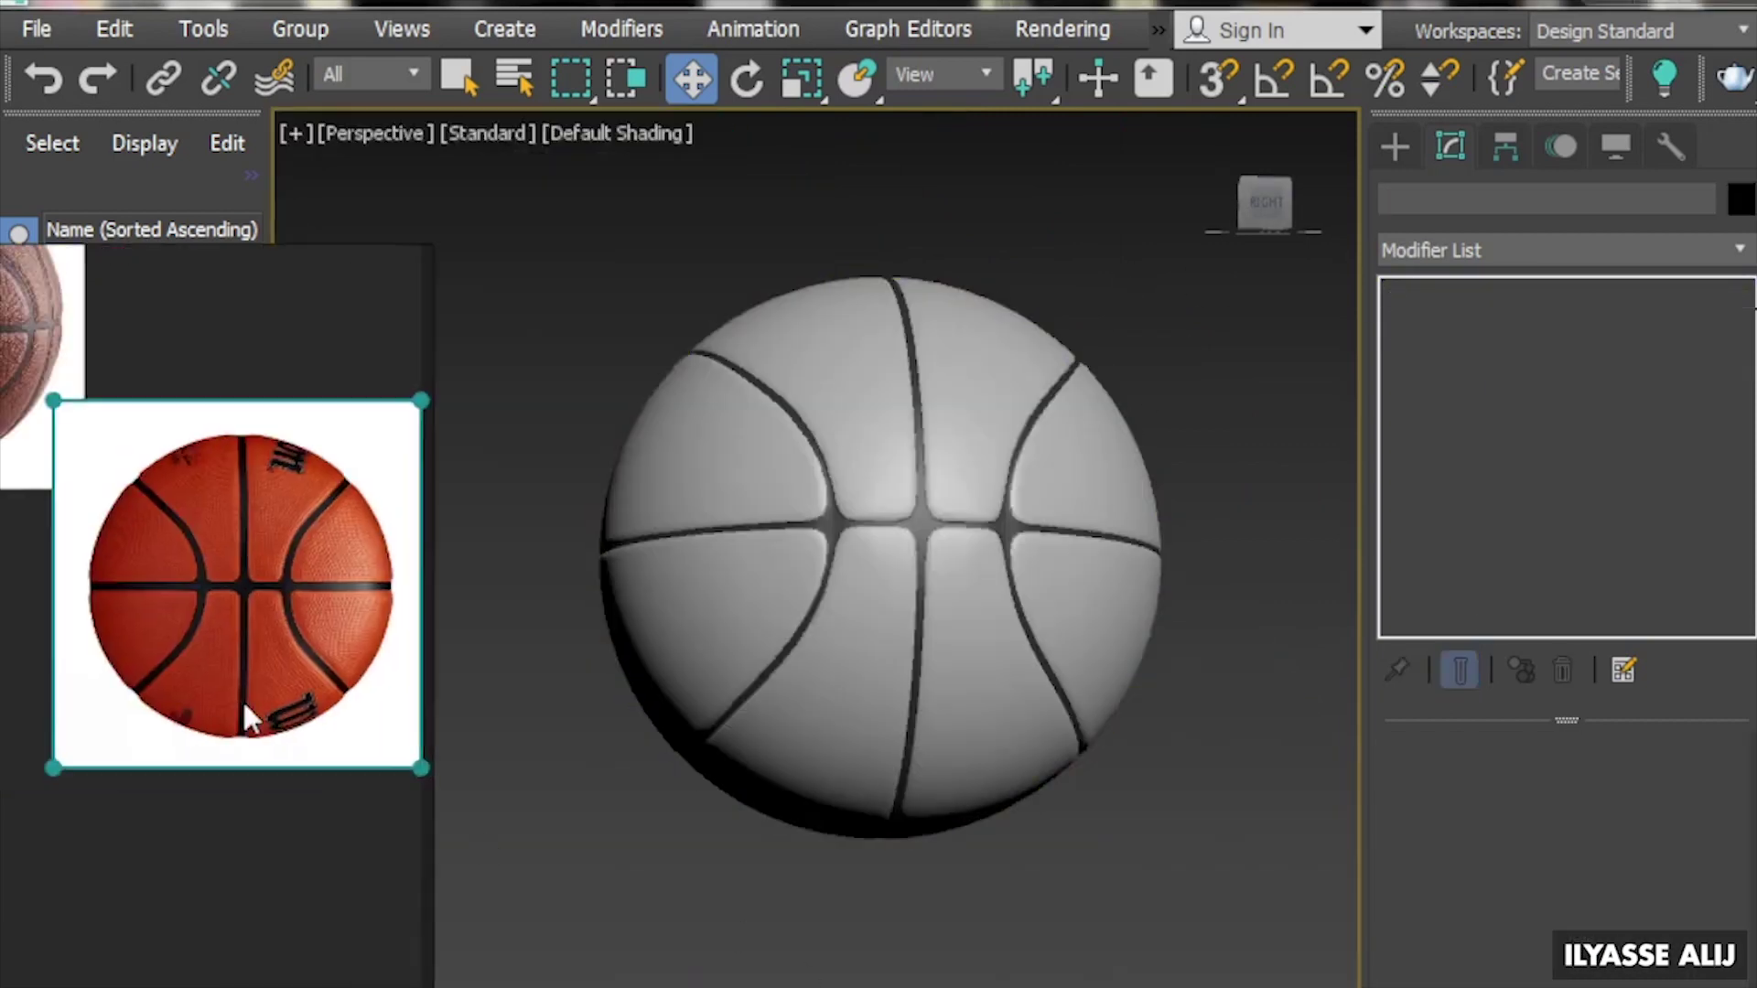
drag(243, 717, 183, 823)
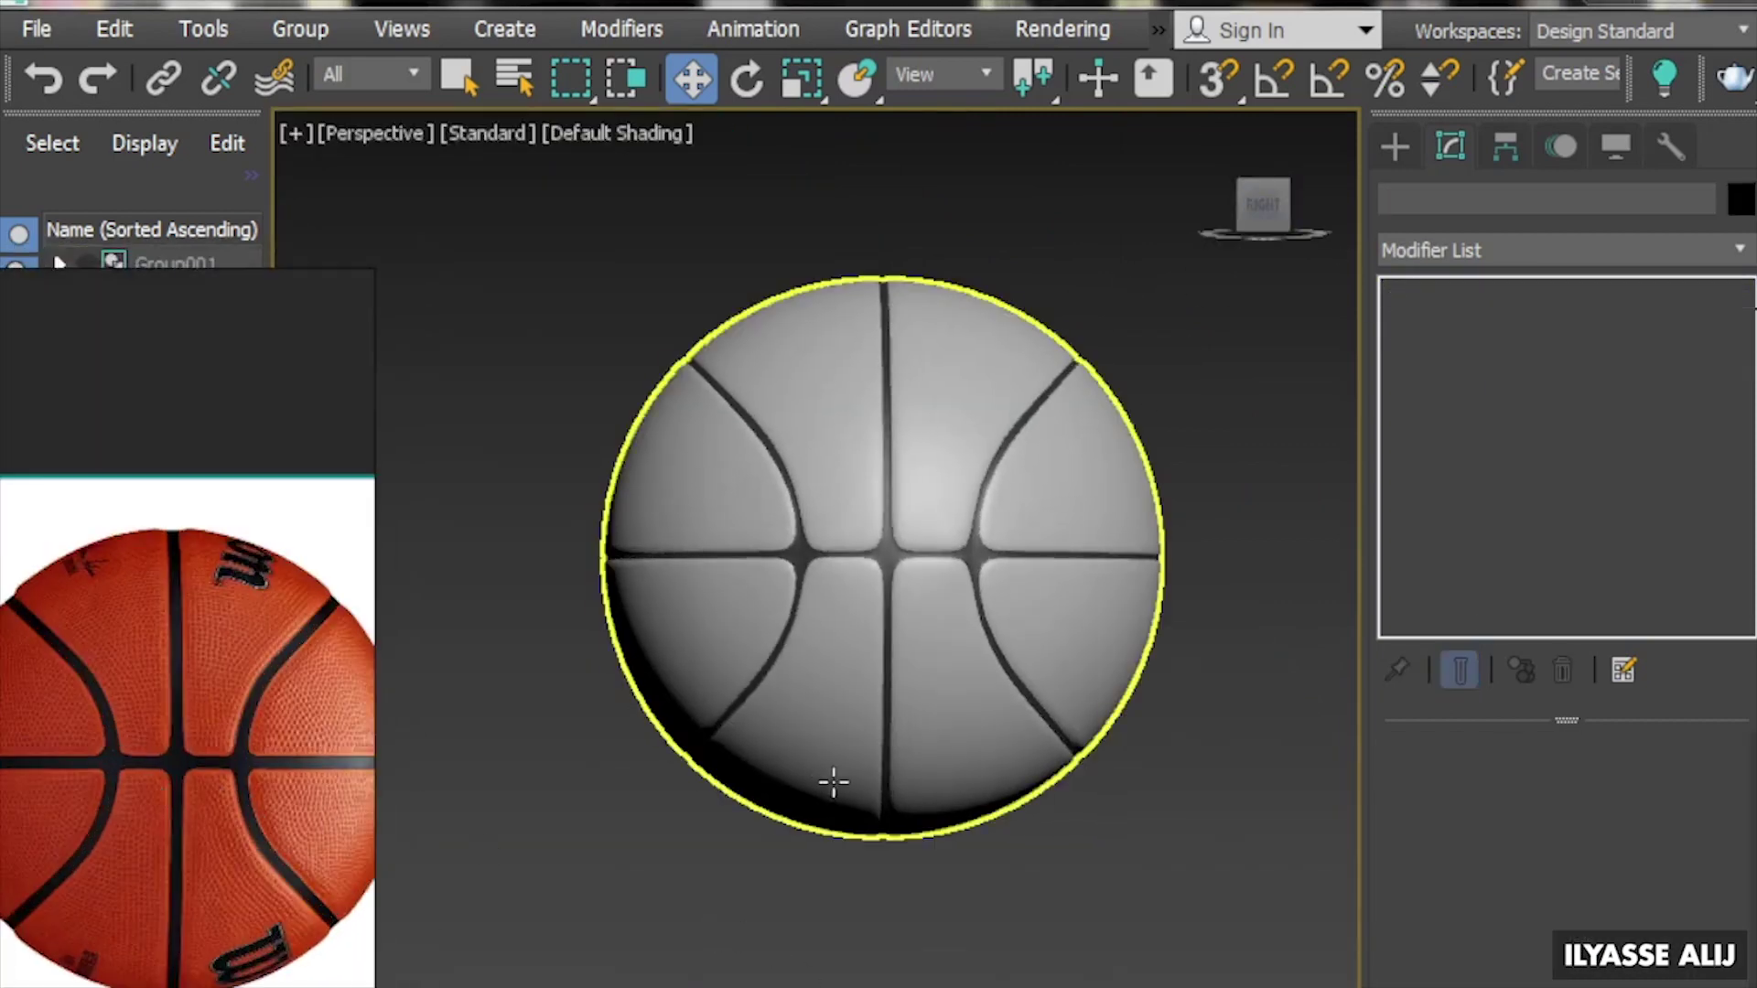
scroll(831, 780, down, 4)
key(z)
click(370, 132)
click(463, 314)
scroll(903, 647, up, 5)
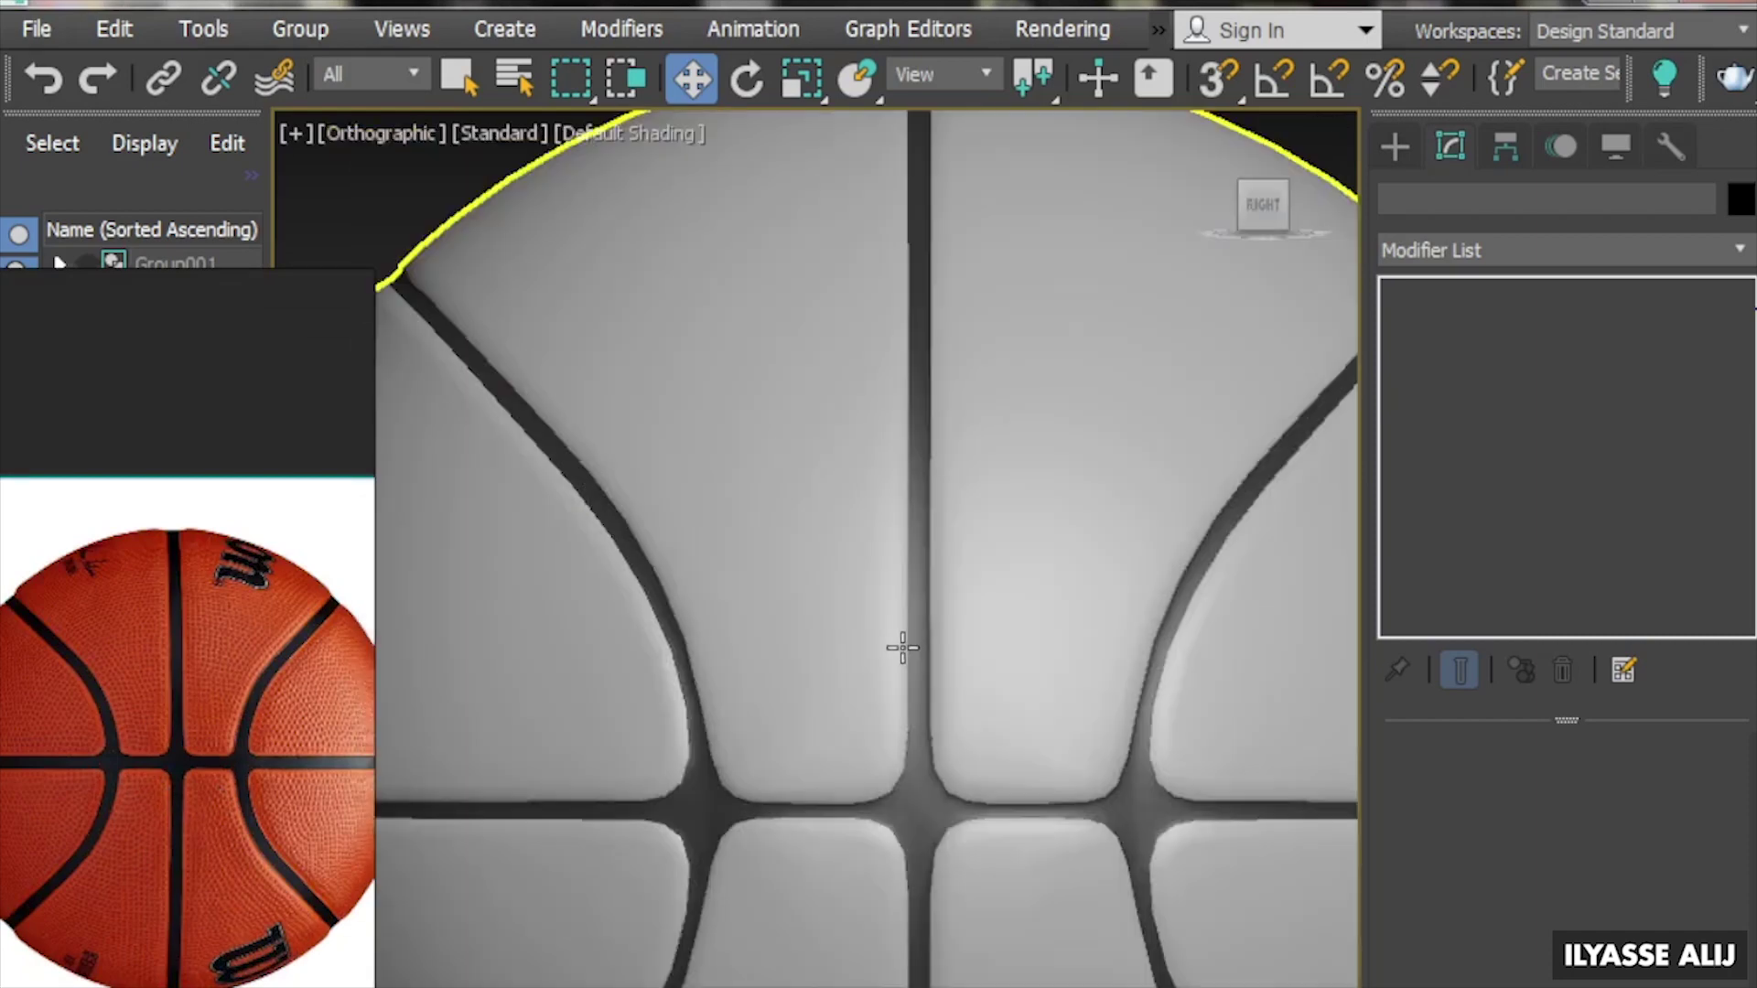
Orbit around the ball with edged faces shown to check the shelled seams
click(900, 646)
scroll(900, 645, down, 3)
click(799, 241)
scroll(799, 242, down, 2)
alt+middle_drag(799, 241, 878, 586)
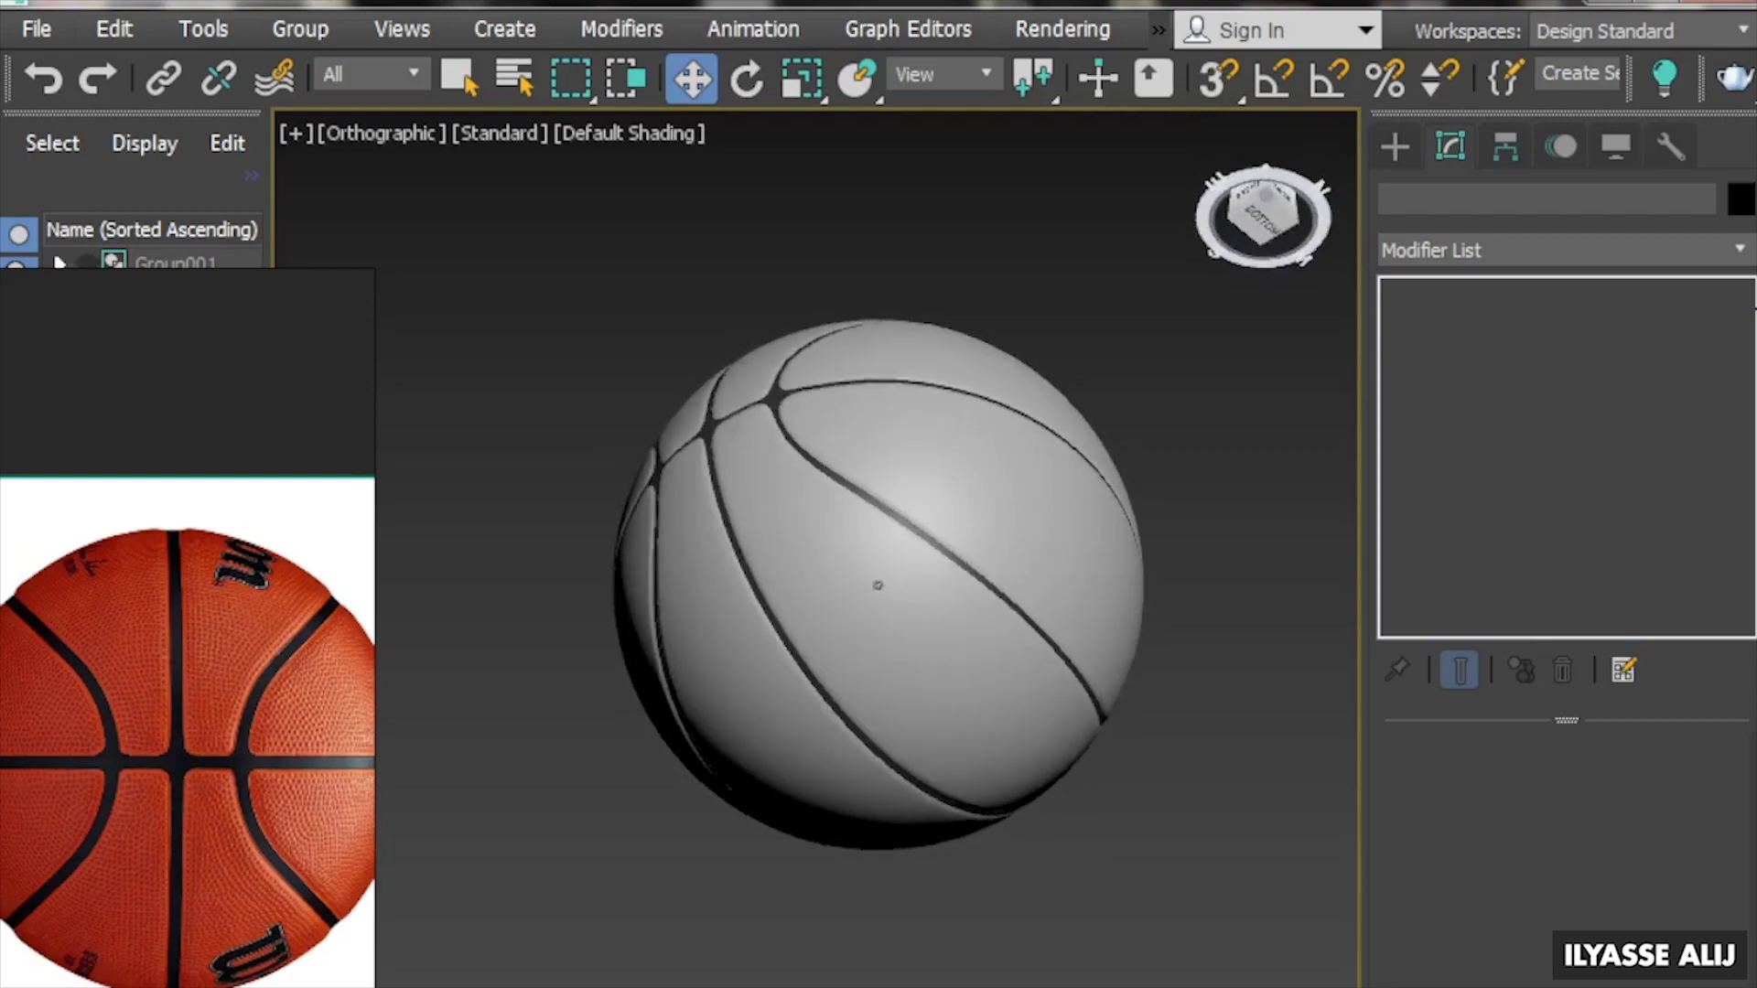
key(F4)
click(877, 586)
alt+middle_drag(876, 586, 882, 450)
Float the fill properties panel and orbit to bring the embossed SPALDING lettering into view
key(F4)
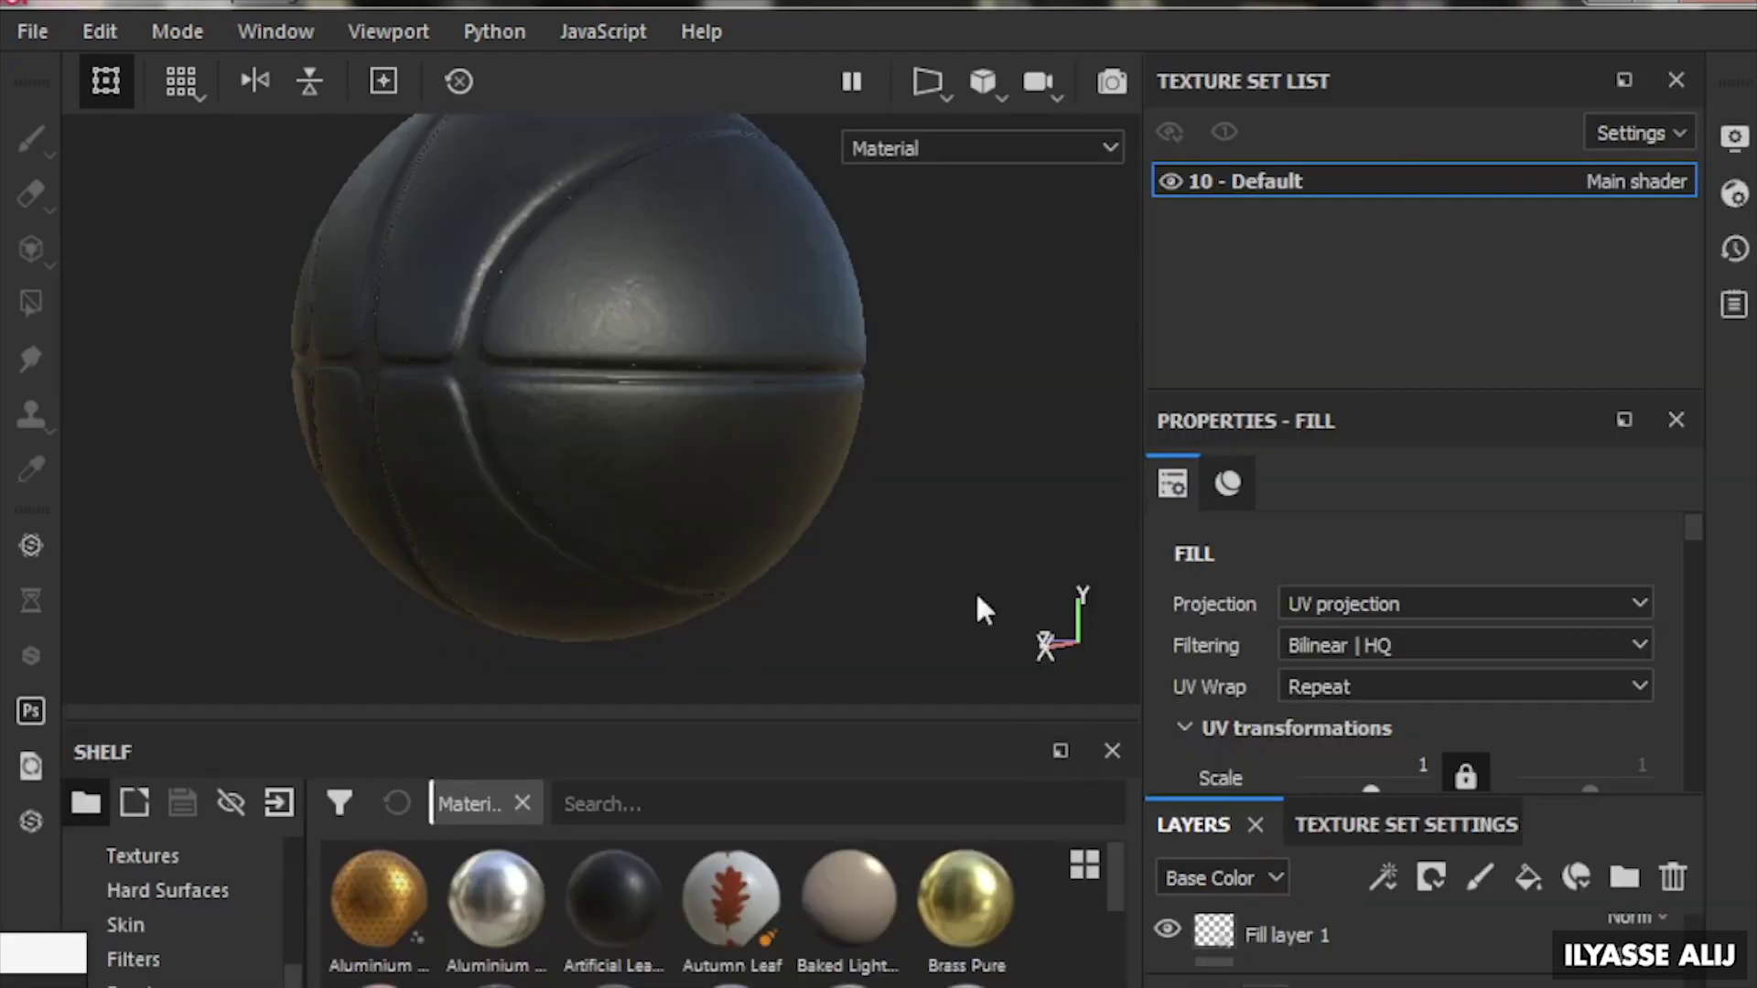
drag(1189, 421, 864, 381)
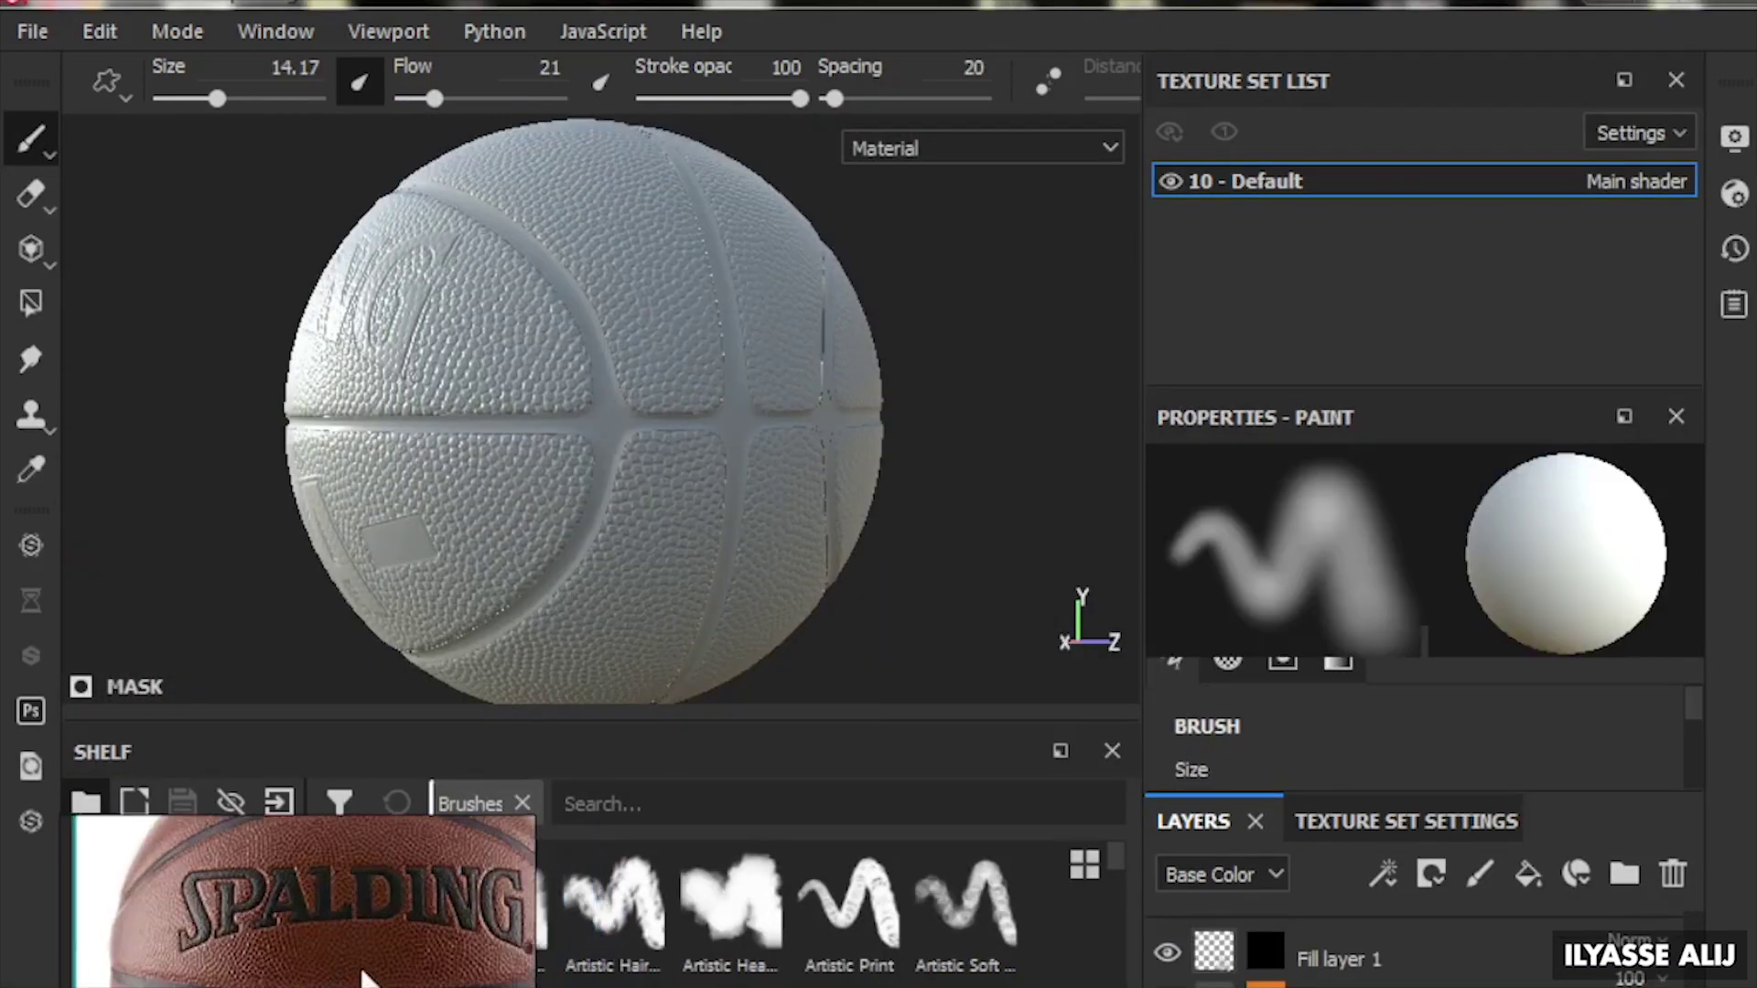
alt+drag(653, 502, 709, 371)
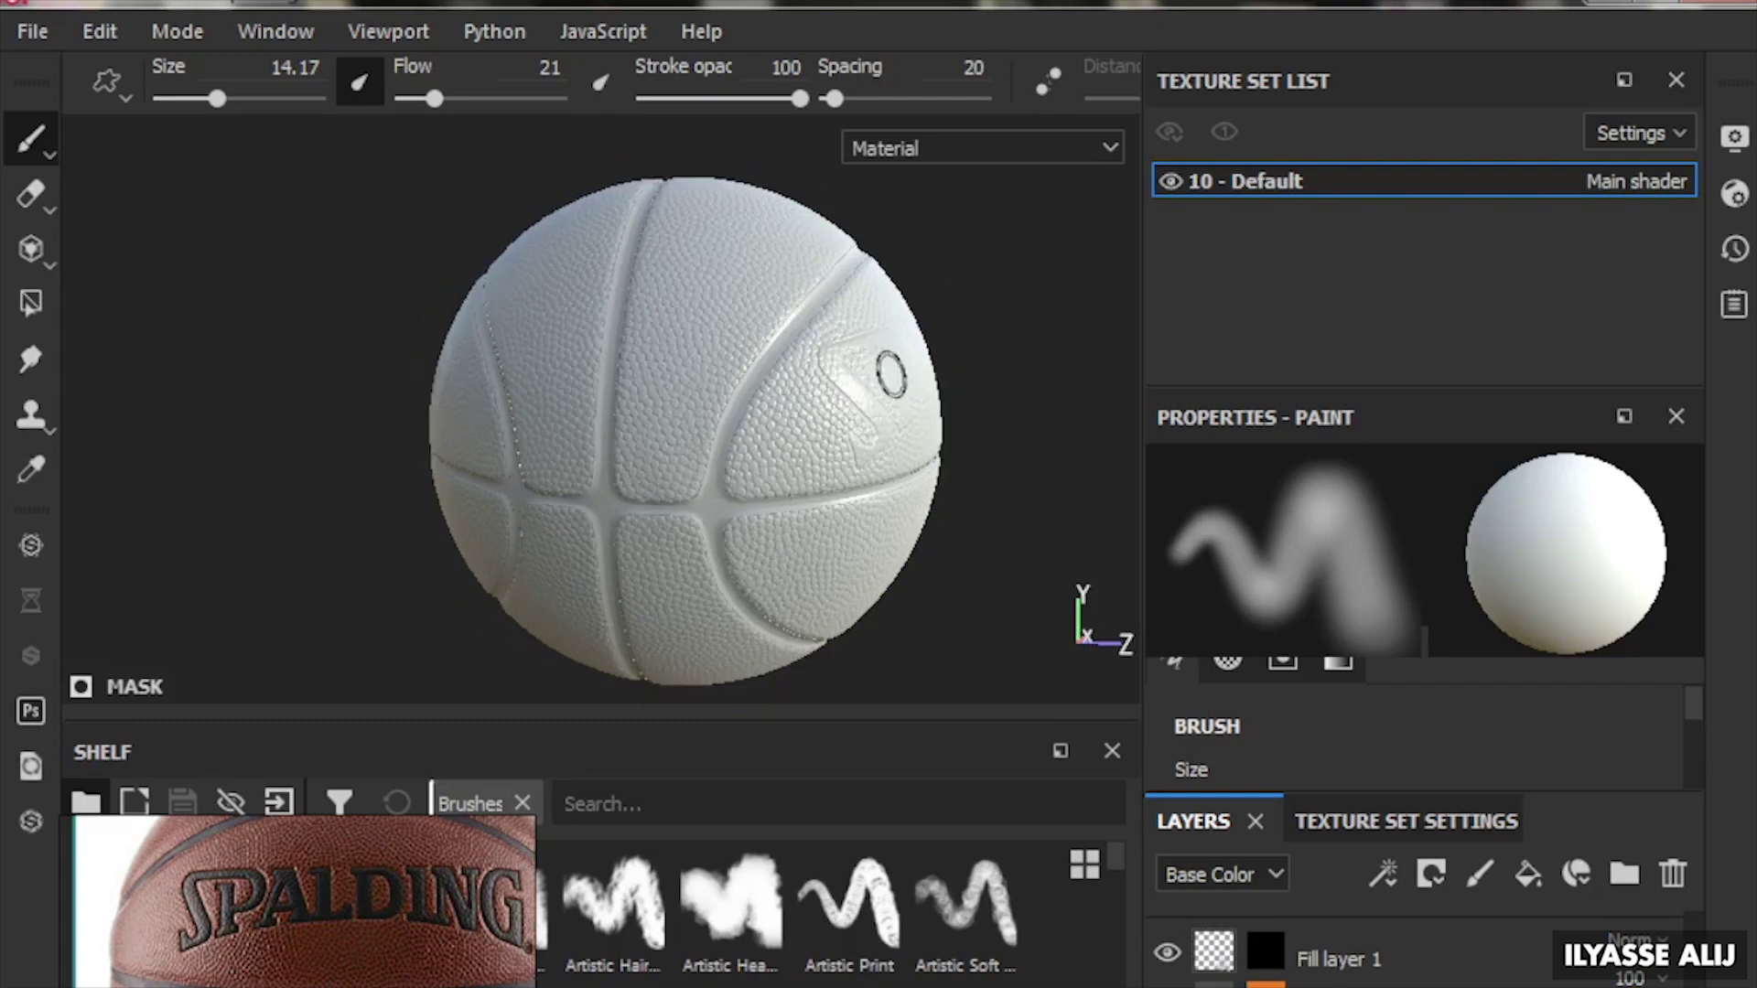
mouse_move(890, 373)
alt+mouse_down()
mouse_move(647, 321)
mouse_move(580, 475)
mouse_move(593, 443)
mouse_move(711, 479)
mouse_move(667, 443)
mouse_move(698, 478)
mouse_move(693, 438)
alt+mouse_up()
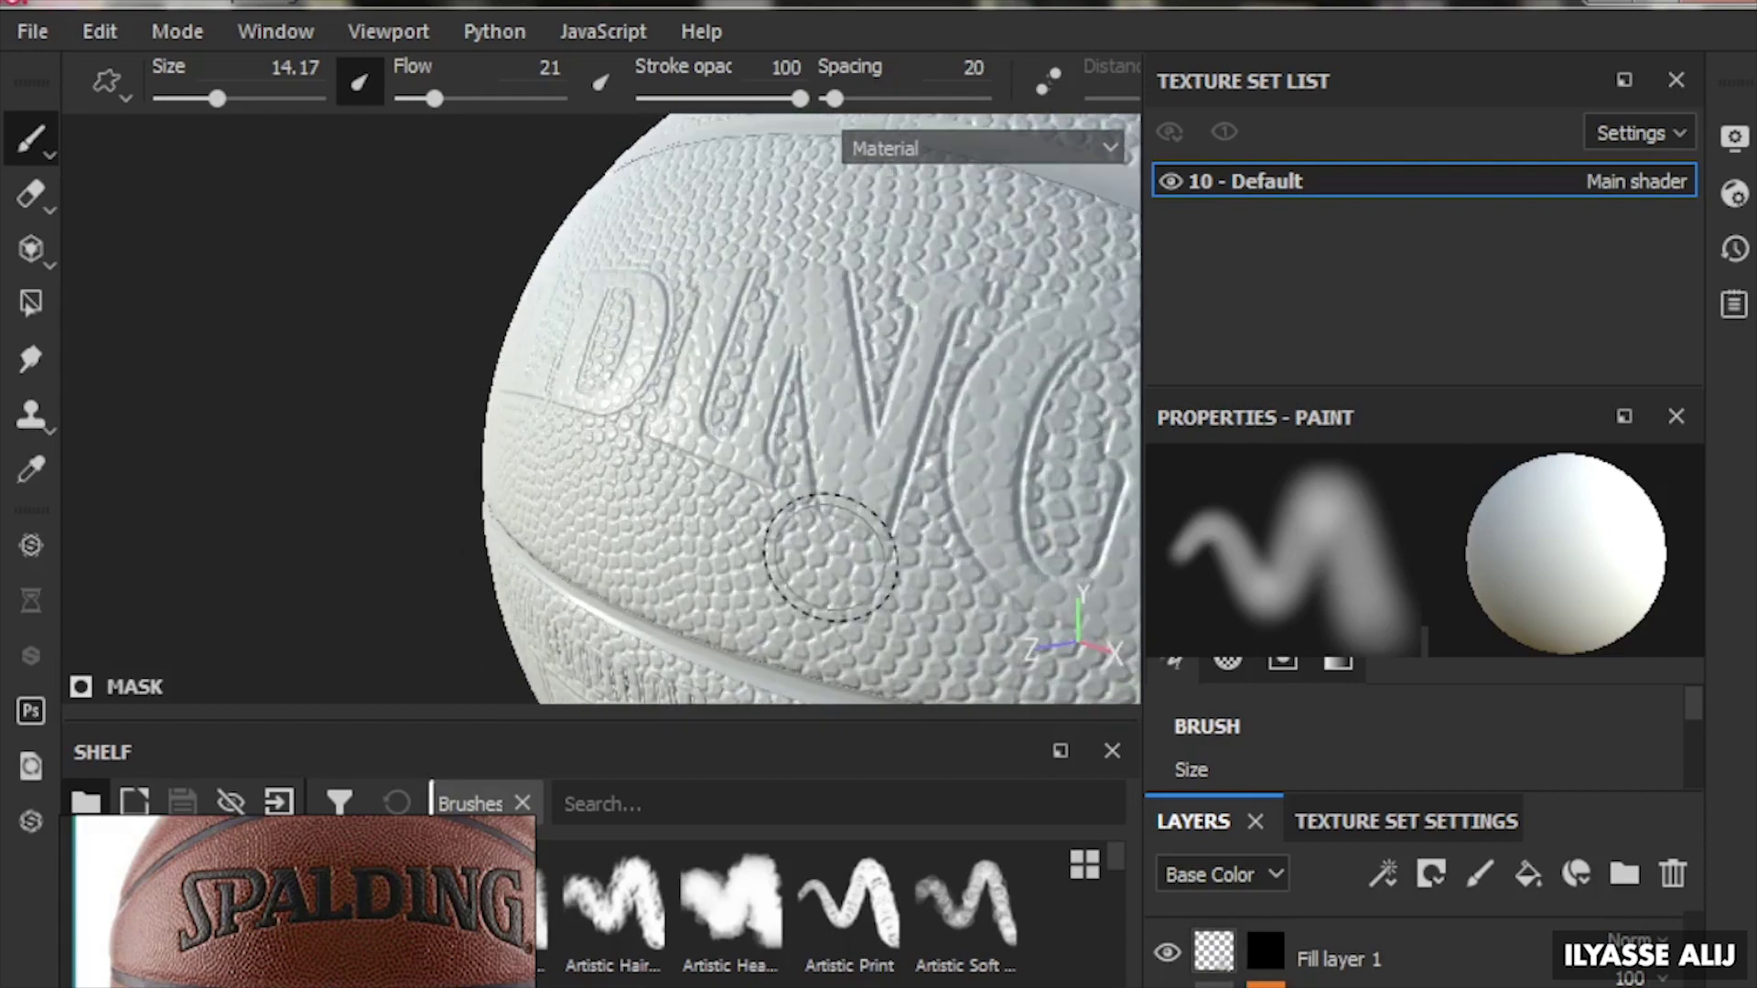
Orbit across the ball to inspect the embossed NBA lettering, then restore the full panel layout
mouse_move(824, 549)
alt+mouse_down()
mouse_move(757, 526)
mouse_move(616, 540)
mouse_move(719, 540)
alt+mouse_up()
alt+right_drag(718, 540, 922, 420)
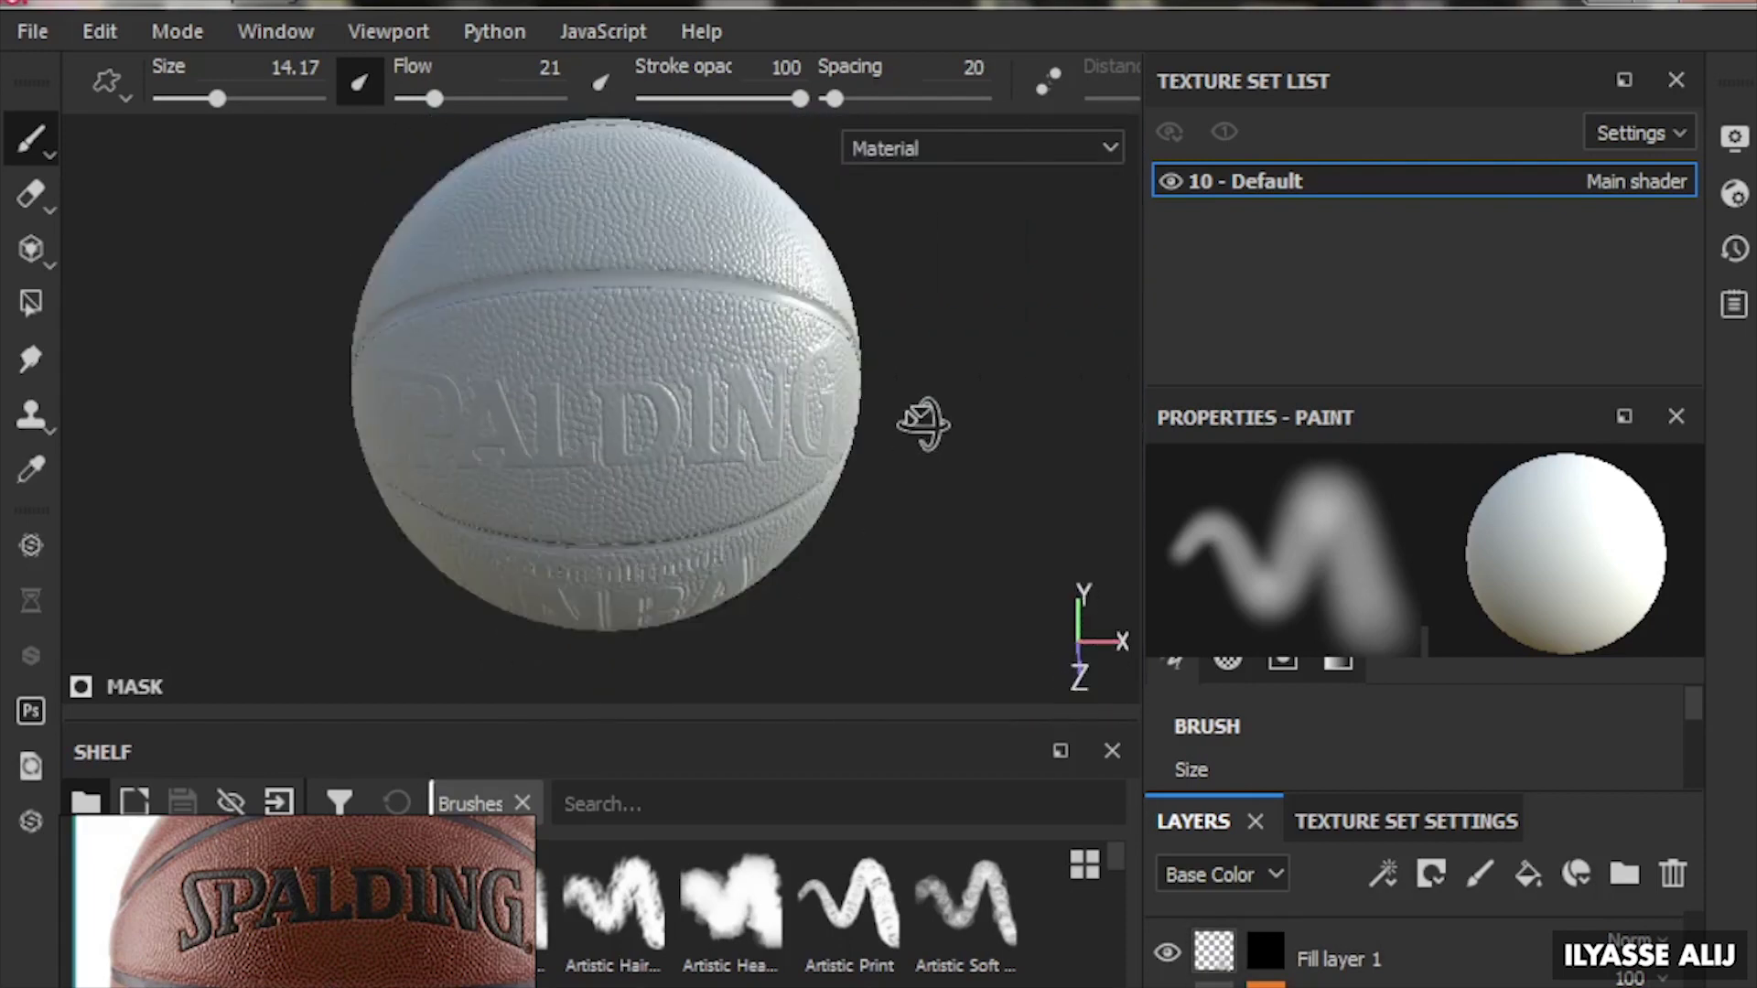
alt+drag(922, 420, 526, 419)
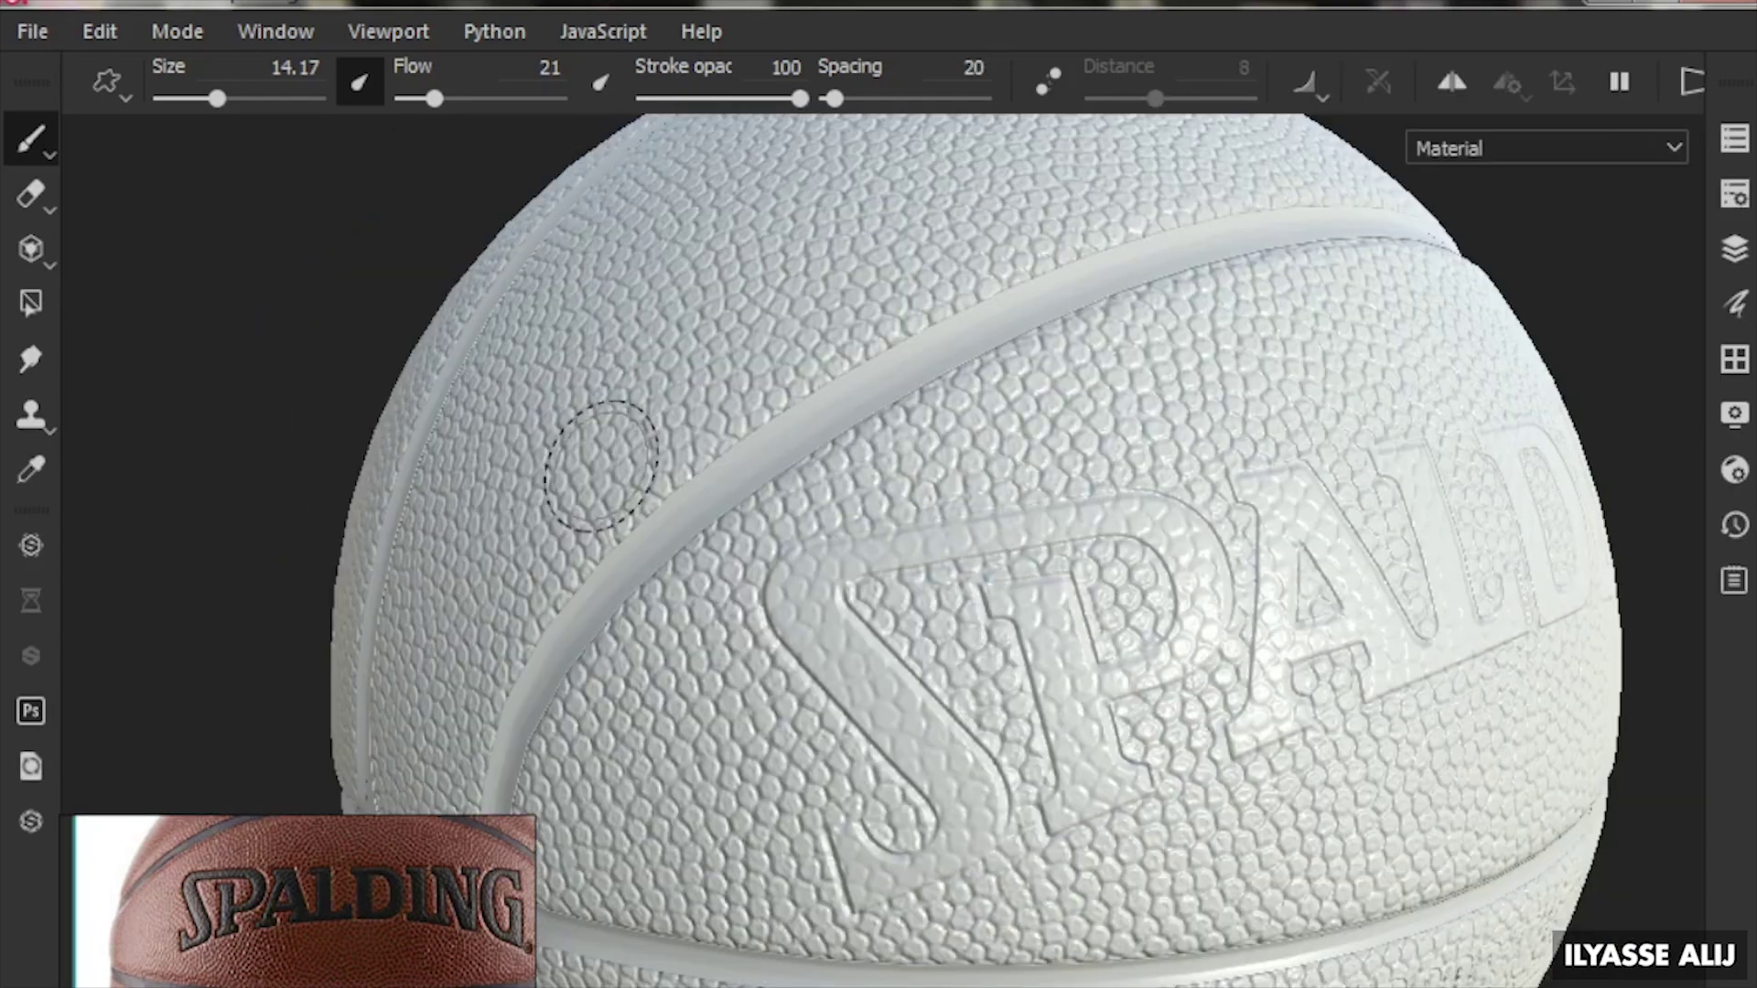
mouse_move(580, 470)
alt+mouse_down()
mouse_move(717, 419)
mouse_move(794, 537)
alt+mouse_up()
mouse_move(823, 451)
alt+mouse_down()
mouse_move(812, 557)
mouse_move(729, 550)
alt+mouse_up()
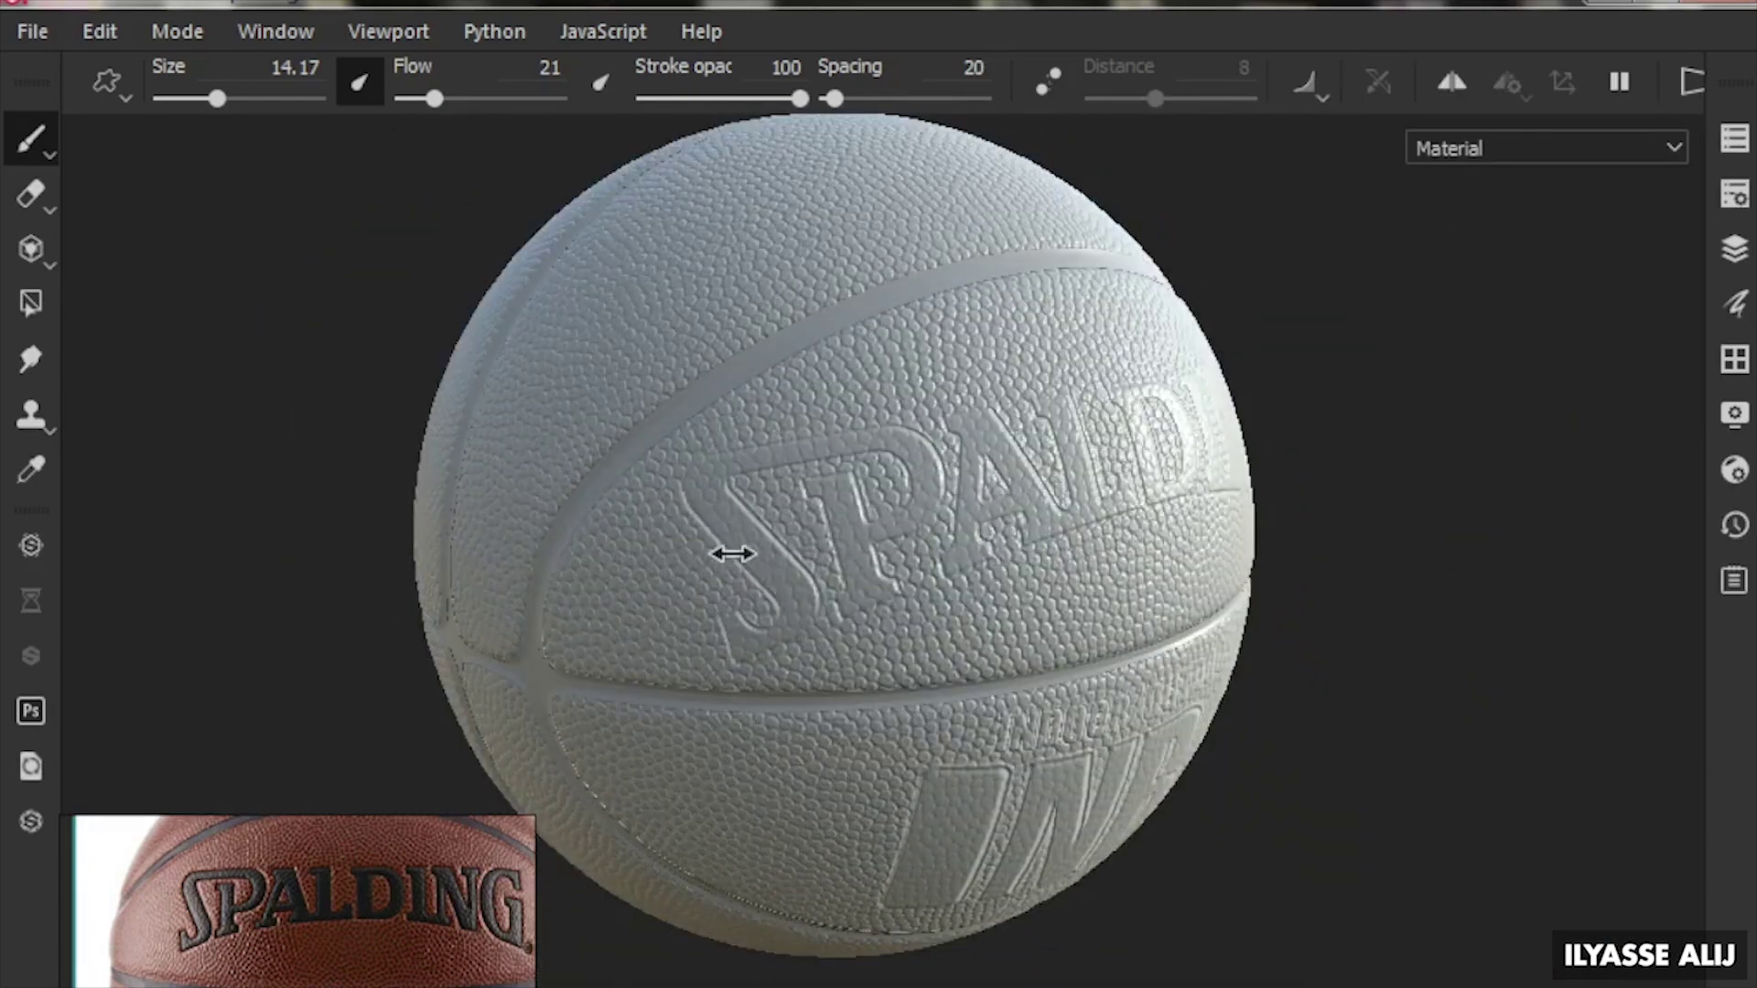
key(Tab)
Select Fill layer 1 (roughness 0.3) and frame the brown pebbled ball closer
click(1282, 953)
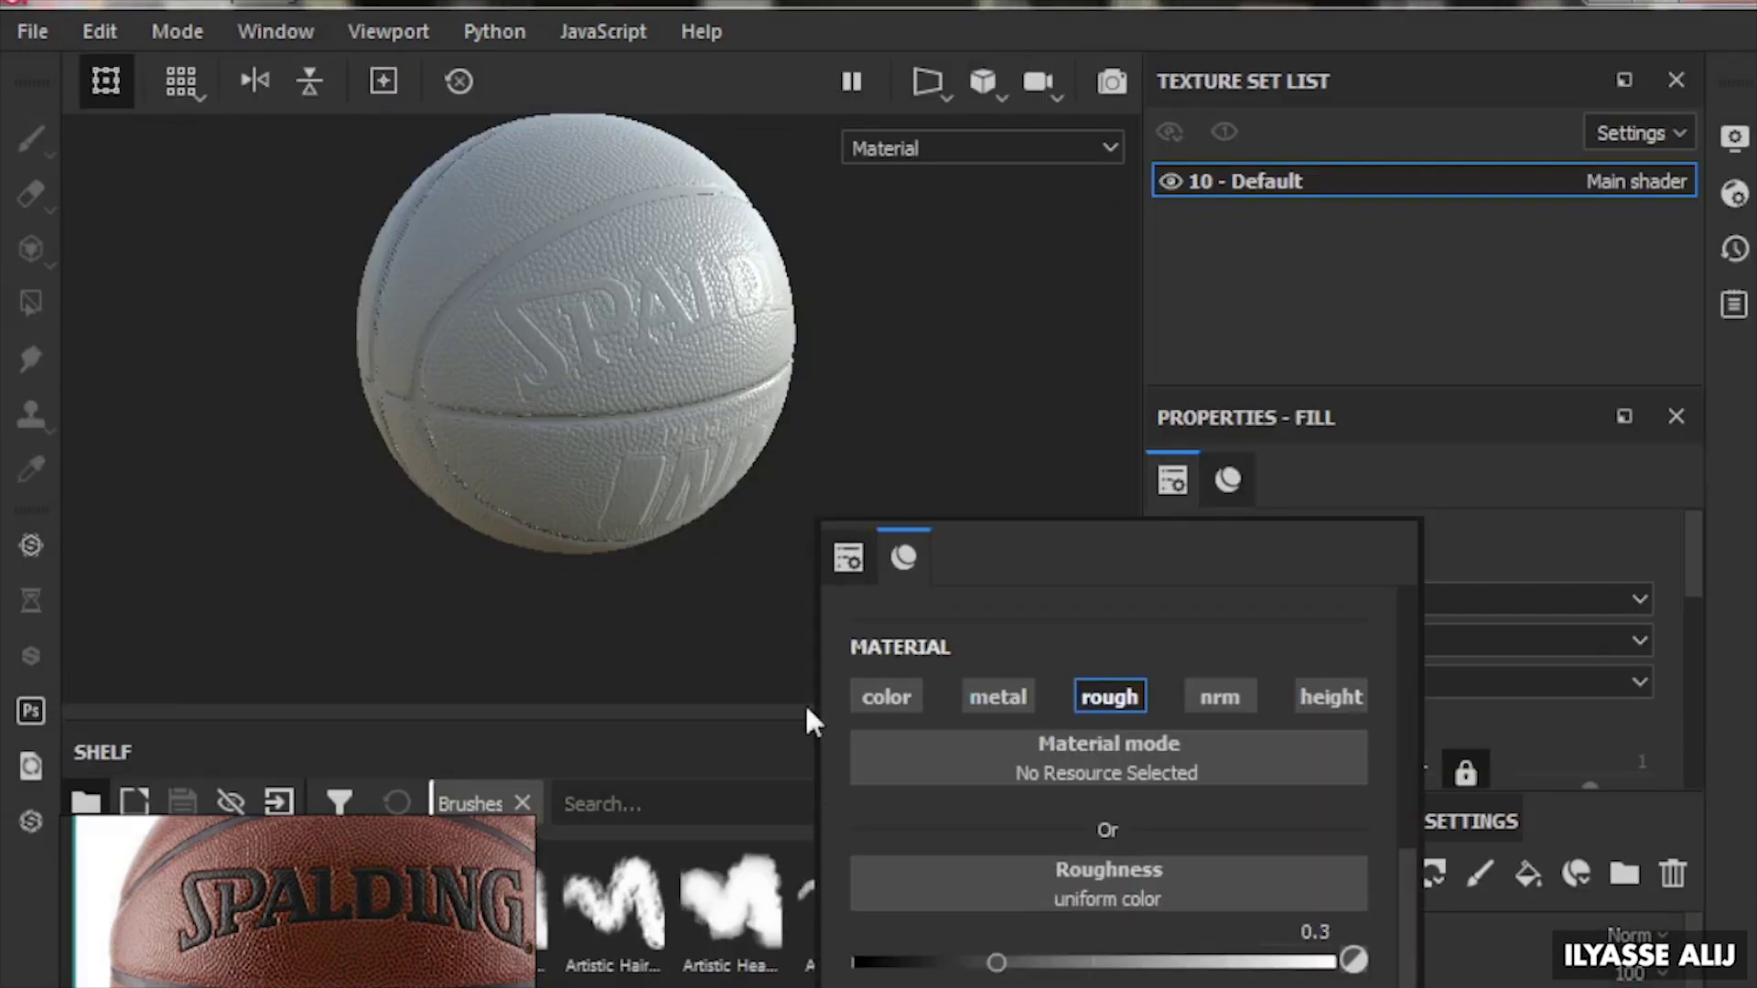
scroll(901, 247, up, 5)
scroll(659, 283, up, 2)
alt+drag(659, 283, 722, 408)
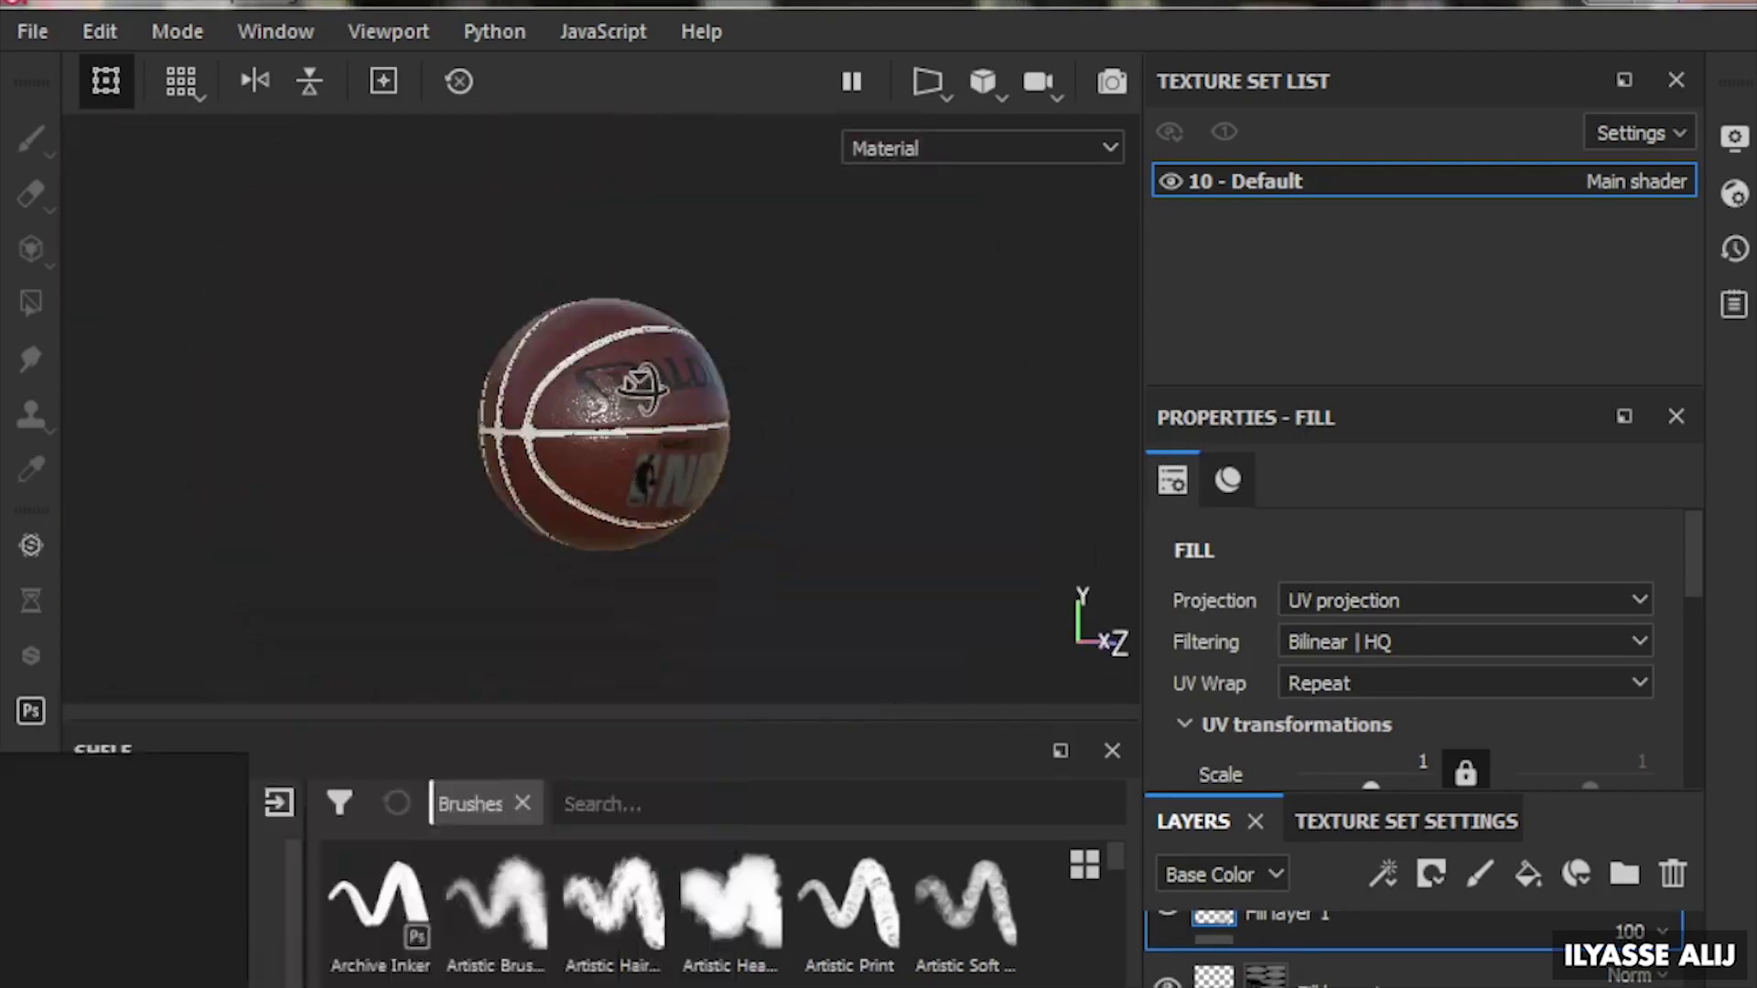
alt+drag(565, 449, 597, 409)
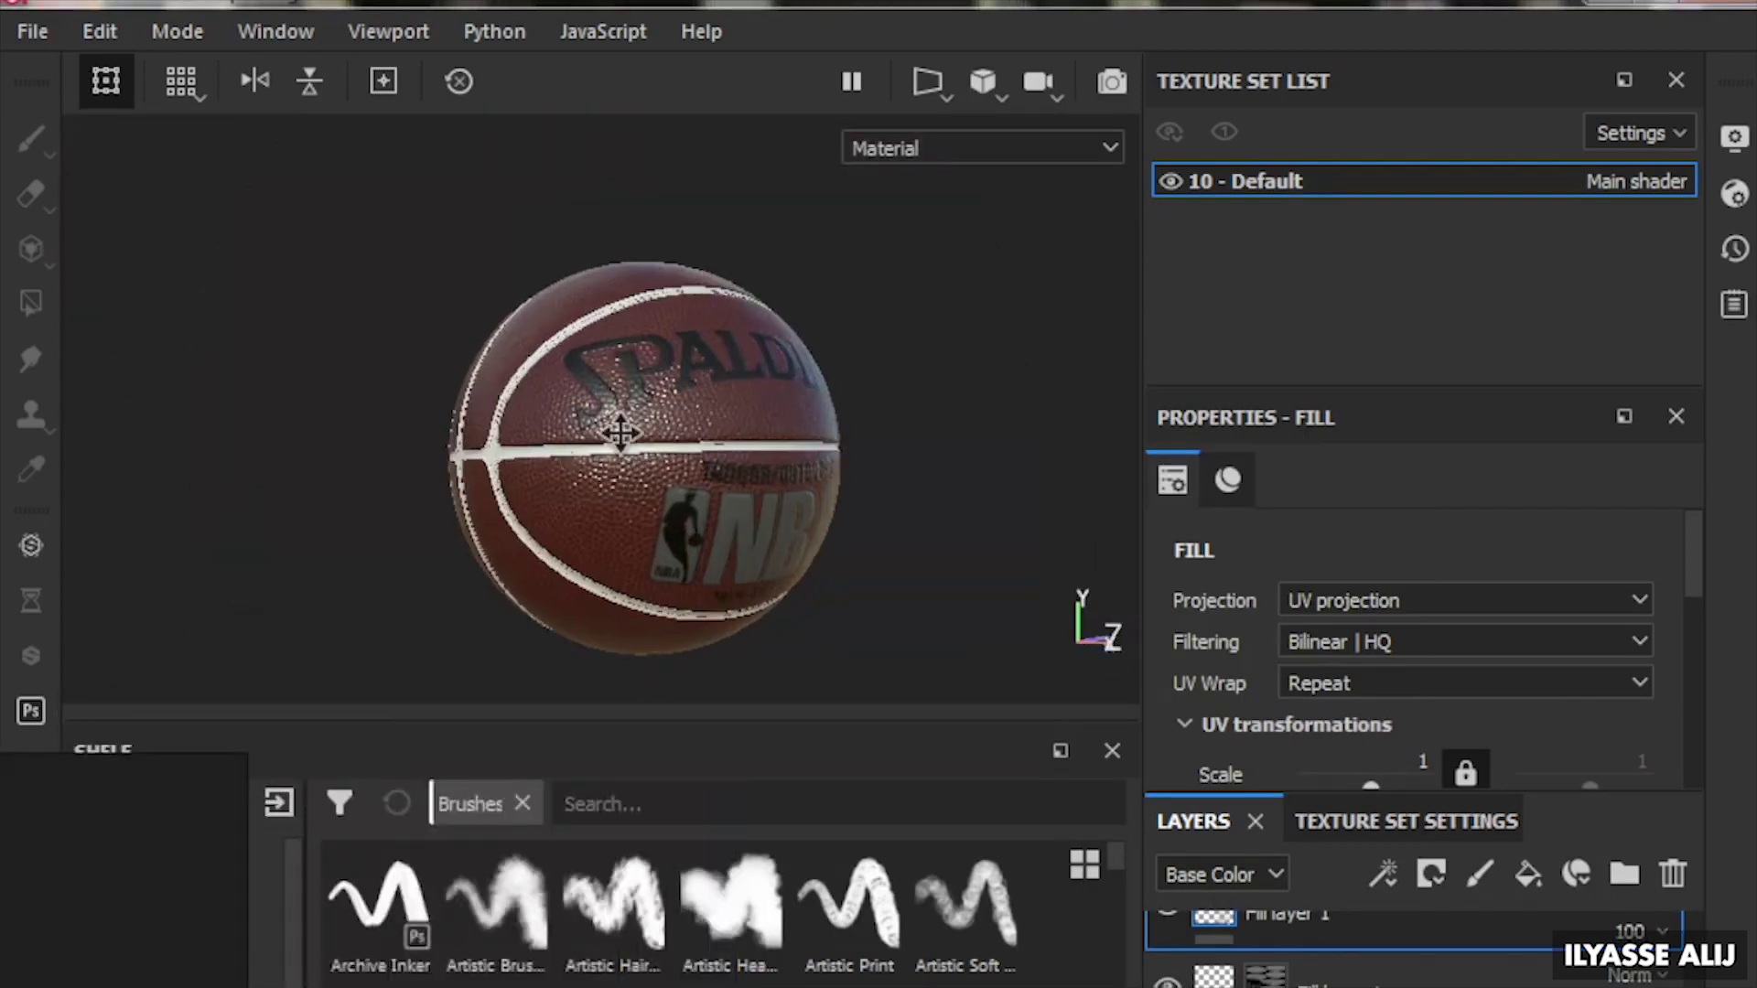
Zoom and orbit around the brown ball to inspect the pebbled leather
scroll(535, 432, up, 3)
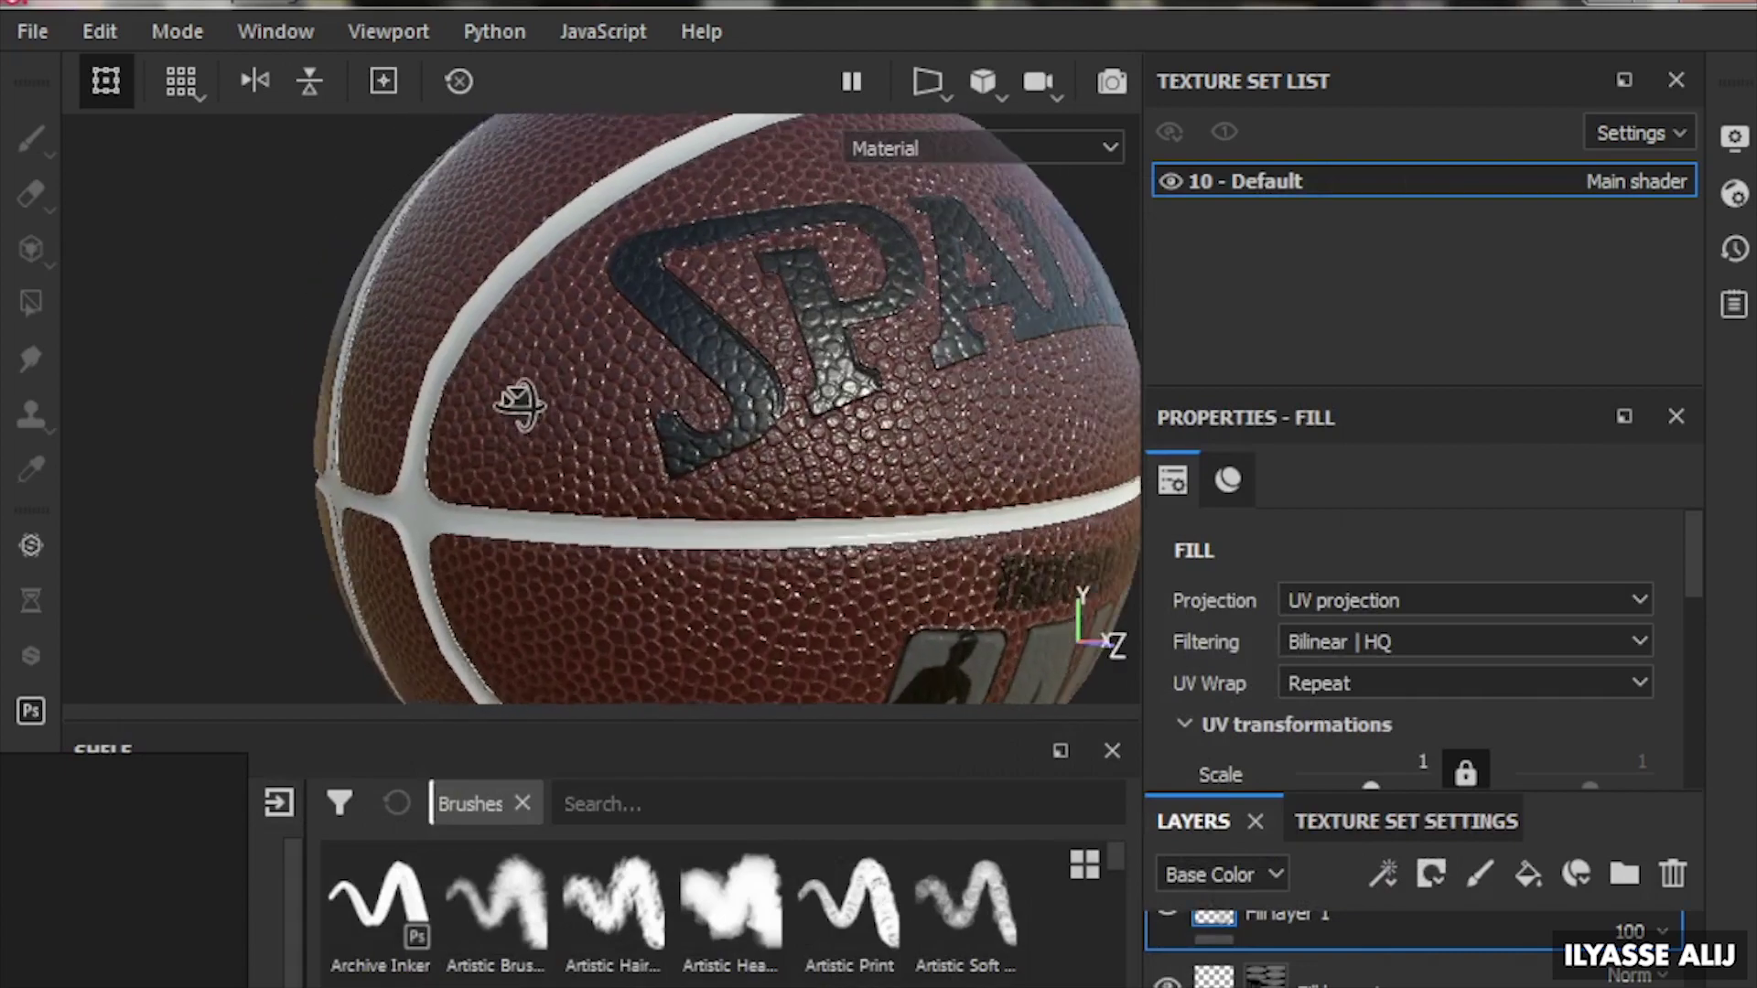
scroll(647, 424, up, 1)
scroll(755, 425, up, 1)
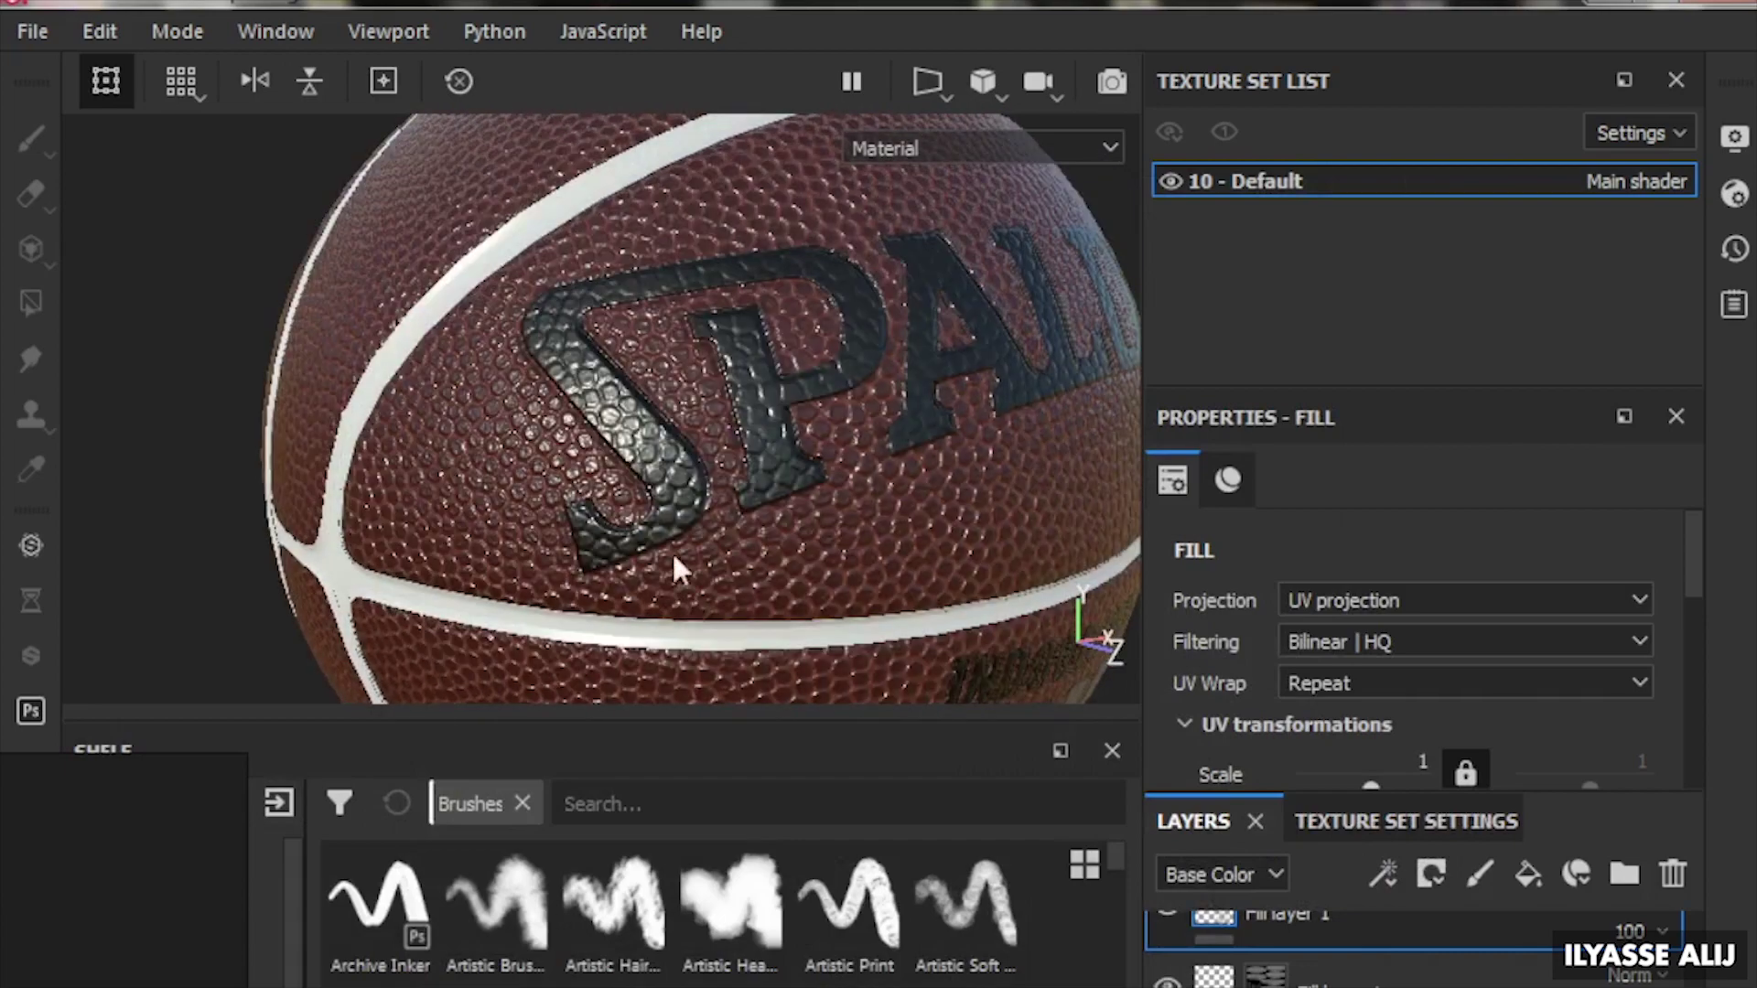
scroll(513, 443, down, 2)
mouse_move(513, 443)
alt+mouse_down()
mouse_move(509, 562)
mouse_move(481, 475)
mouse_move(616, 451)
mouse_move(561, 522)
mouse_move(554, 499)
mouse_move(517, 531)
mouse_move(287, 521)
alt+mouse_up()
scroll(480, 476, up, 2)
scroll(352, 501, down, 3)
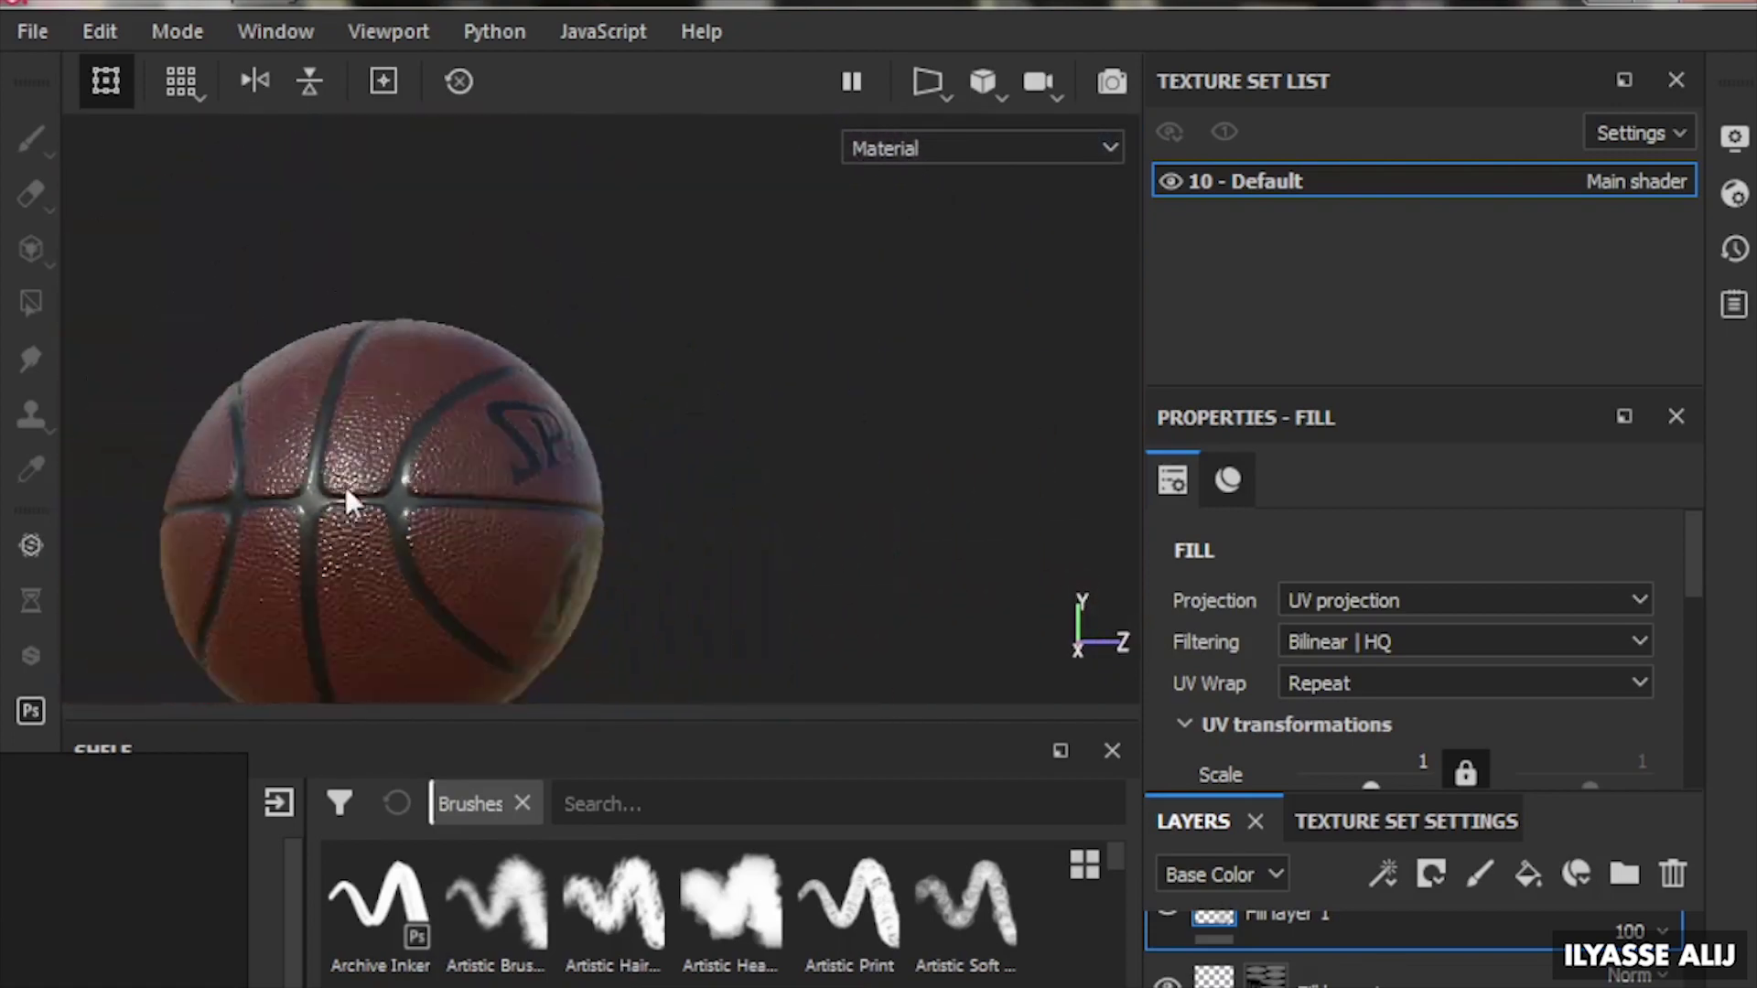
Rotate the ball to show the SPALDING and NBA logos, then sweep the lighting across it
alt+drag(249, 315, 541, 483)
alt+middle_drag(542, 483, 572, 486)
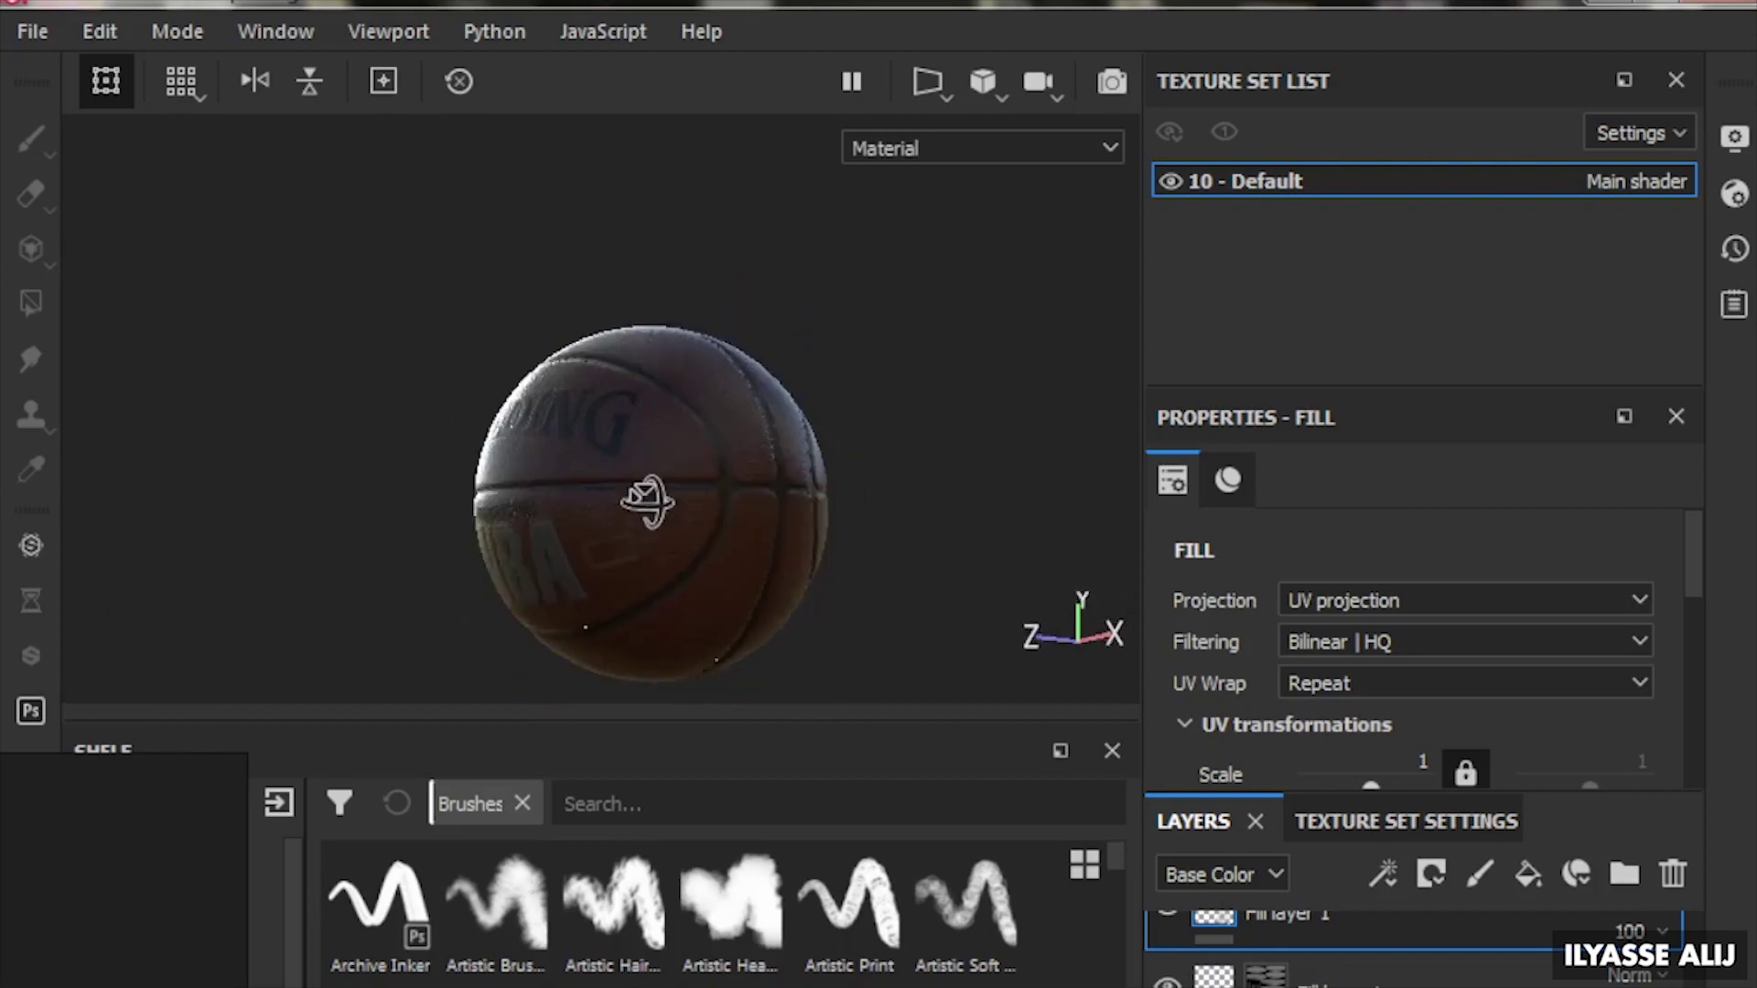
mouse_move(437, 495)
alt+right_down()
mouse_move(560, 470)
mouse_move(266, 435)
alt+right_up()
alt+drag(266, 435, 647, 326)
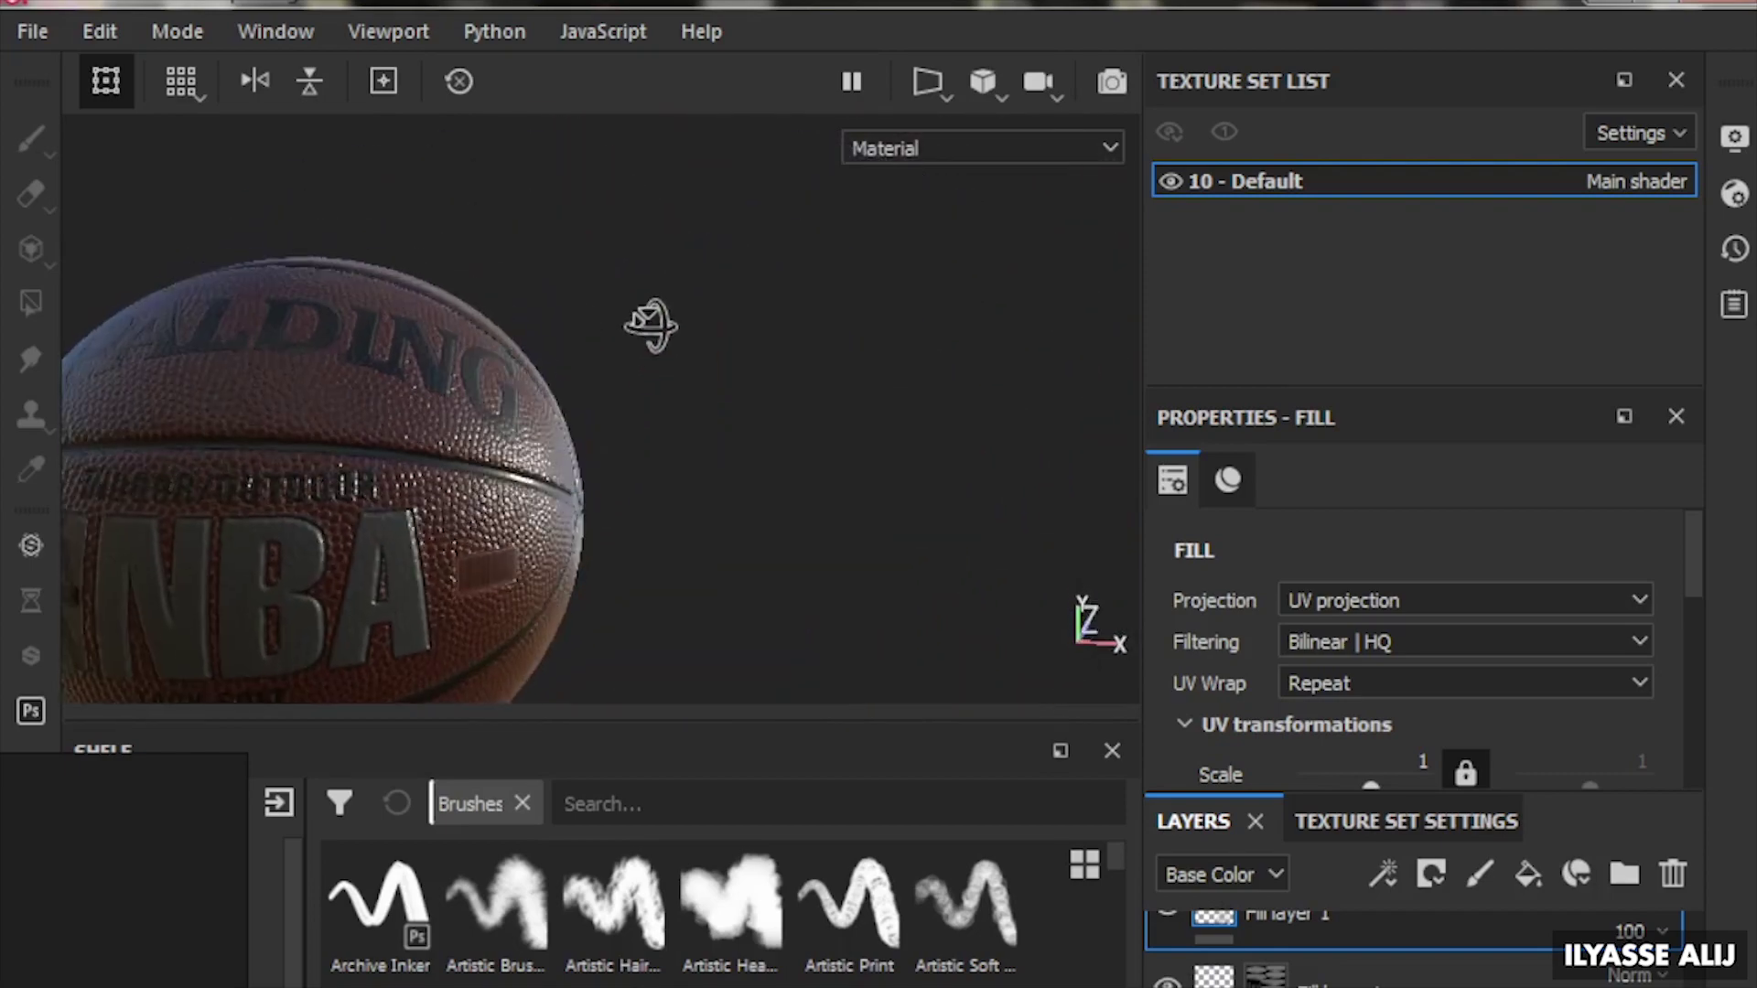
alt+right_drag(647, 326, 595, 525)
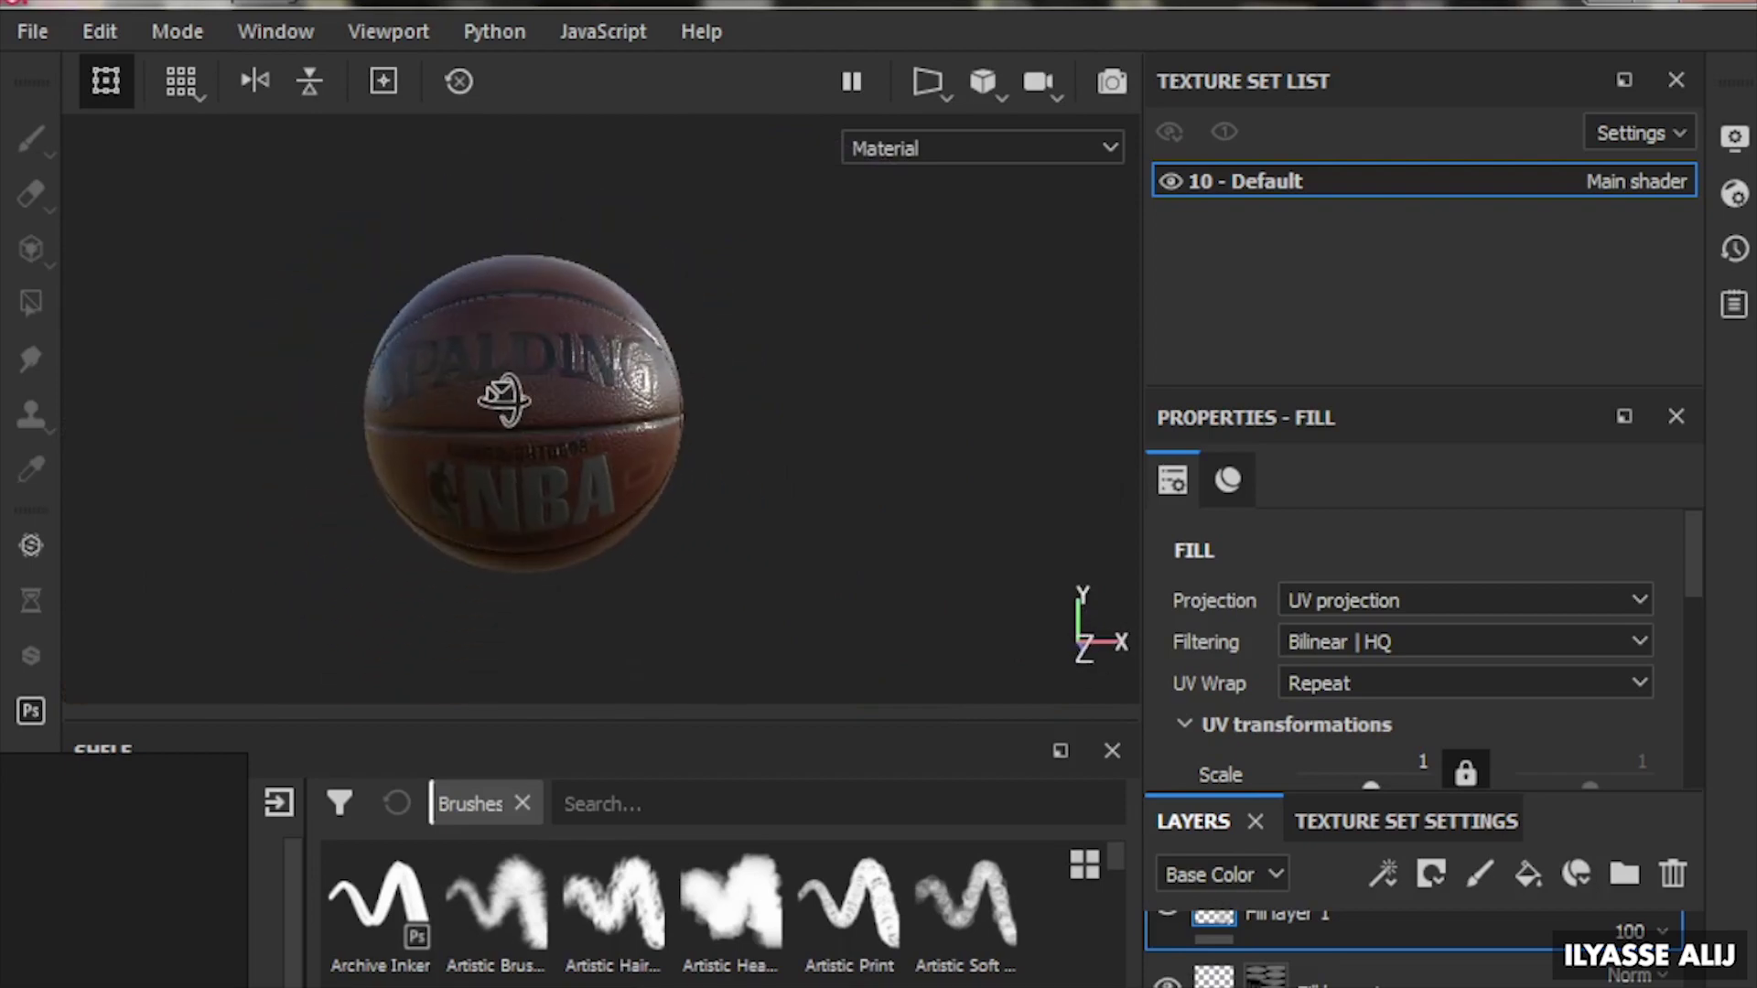
shift+right_drag(503, 400, 349, 438)
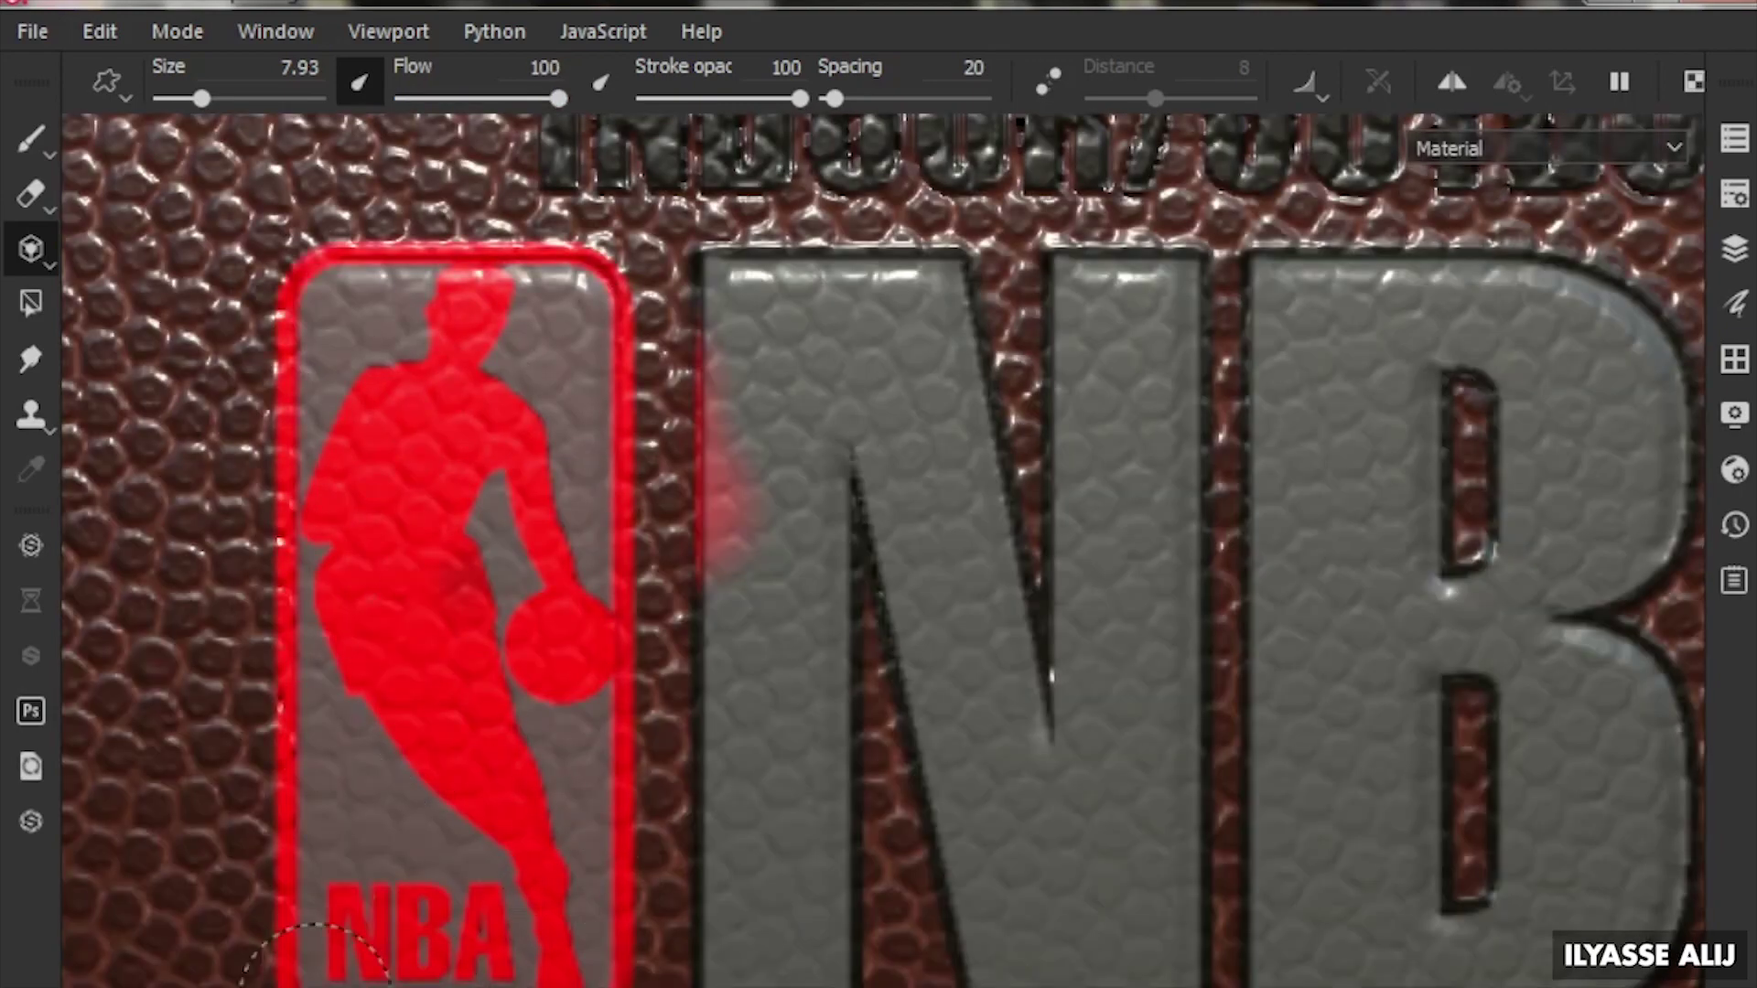
Paint the layer mask over the NBA N's stem and diagonal, checking coverage in base colour view
key(c)
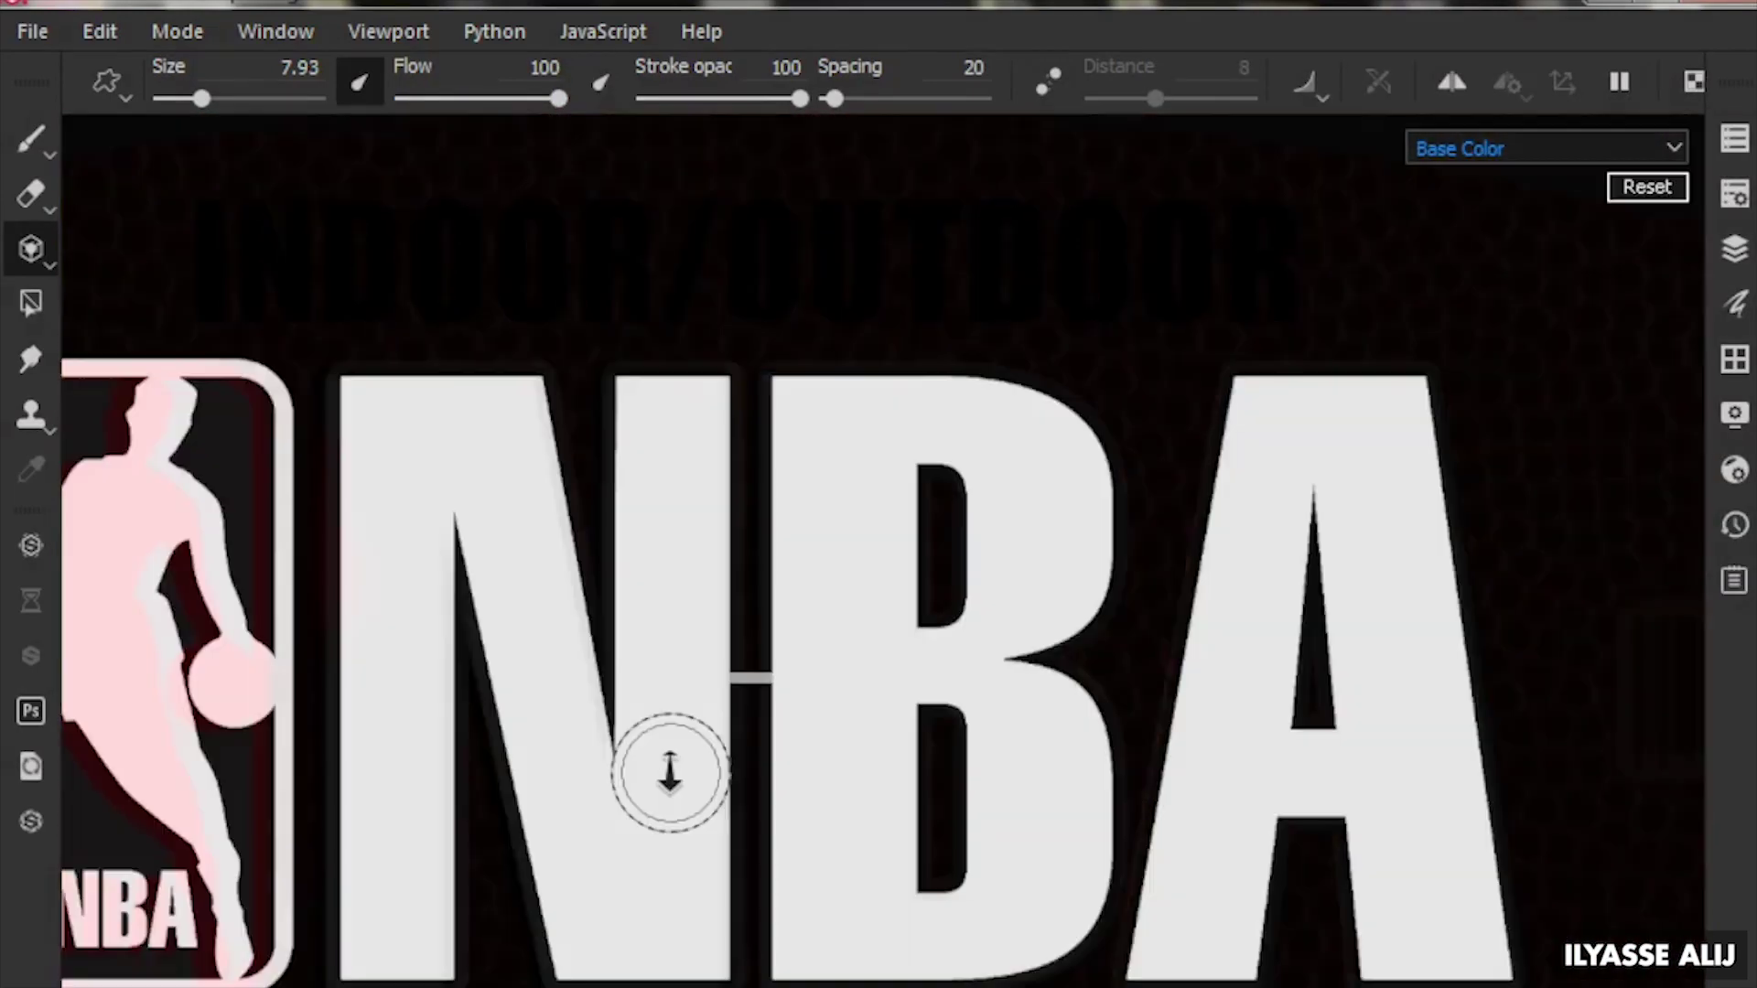
key(m)
mouse_move(380, 941)
mouse_down()
mouse_move(392, 419)
mouse_move(366, 524)
mouse_up()
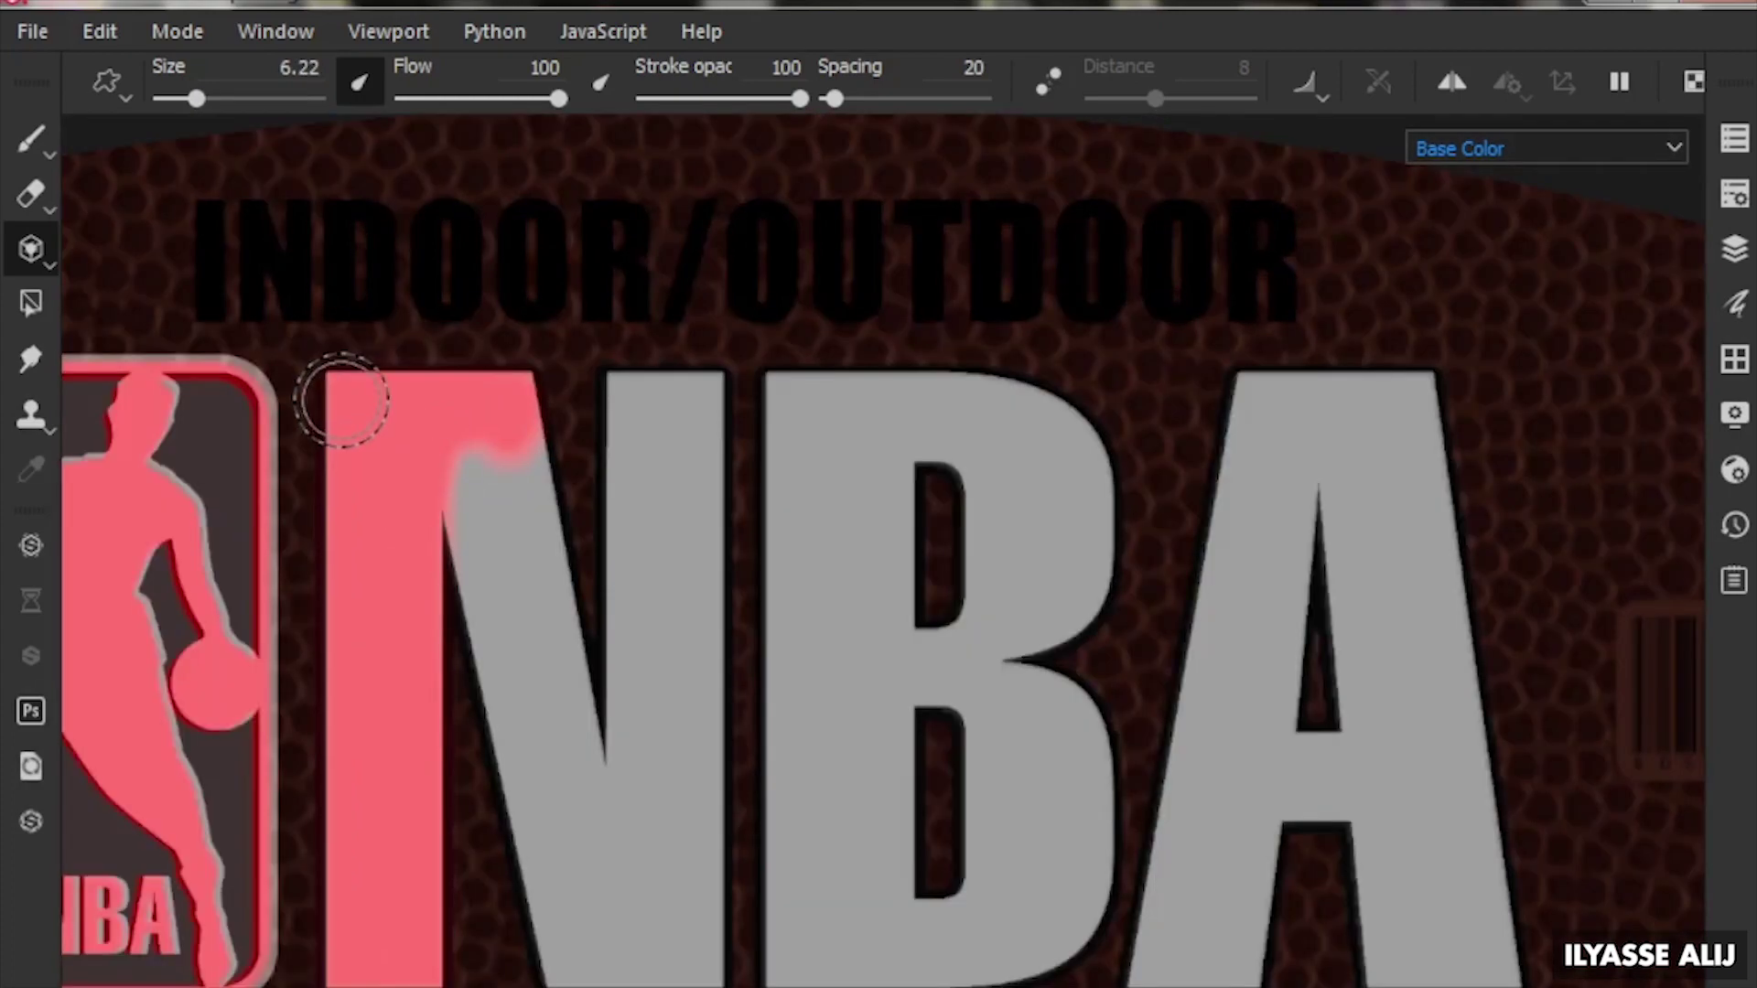
mouse_move(345, 404)
mouse_down()
mouse_move(580, 930)
mouse_move(1460, 741)
mouse_up()
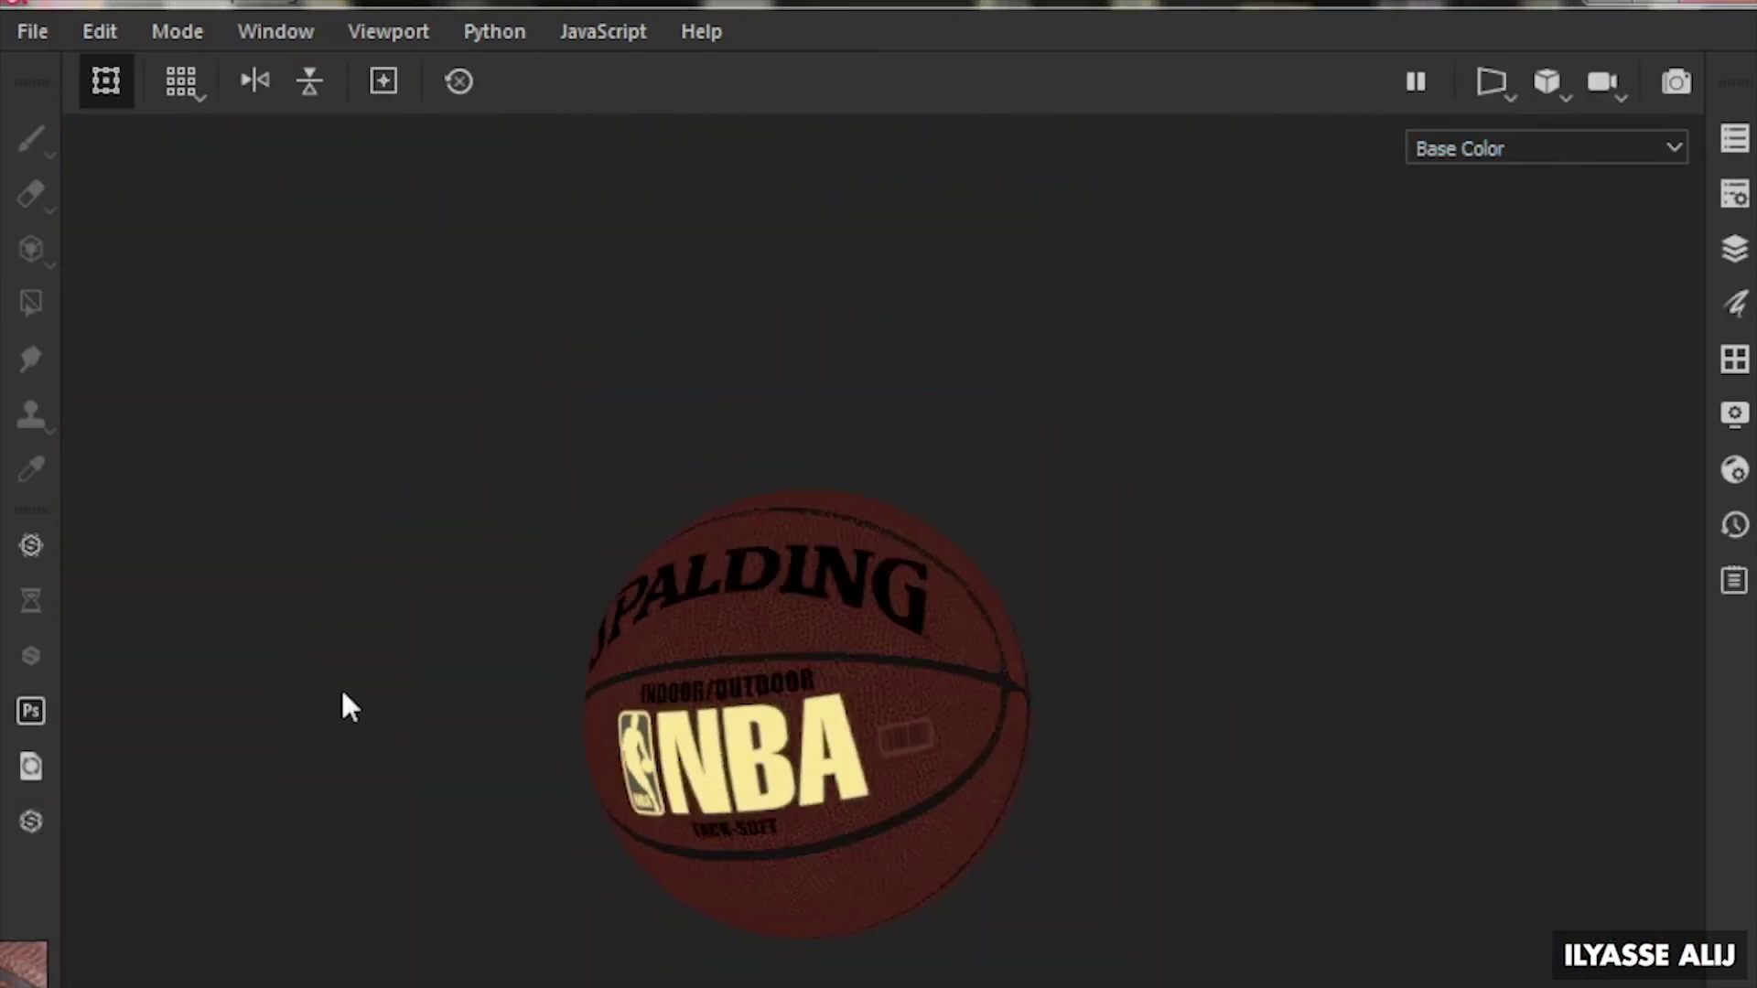
Orbit toward the SPALDING logo and set the viewport channel back to Material
mouse_move(348, 708)
alt+mouse_down()
mouse_move(757, 772)
mouse_move(764, 689)
alt+mouse_up()
click(1538, 151)
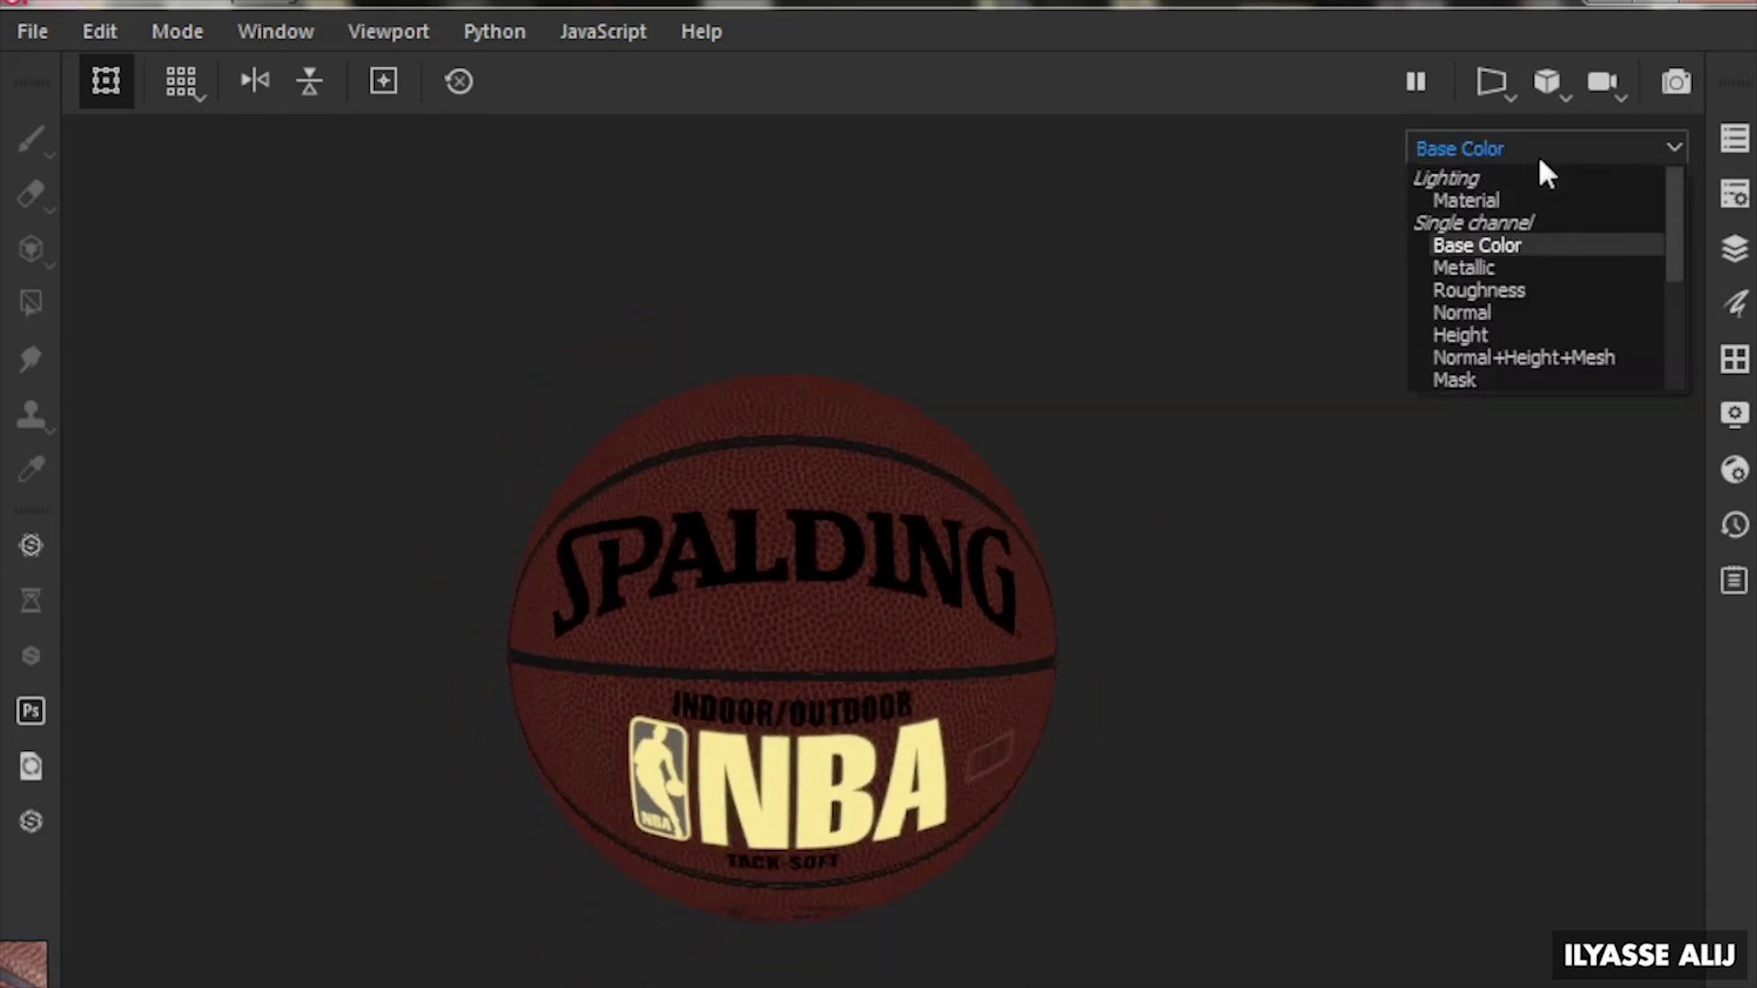
click(1524, 200)
alt+drag(863, 646, 769, 608)
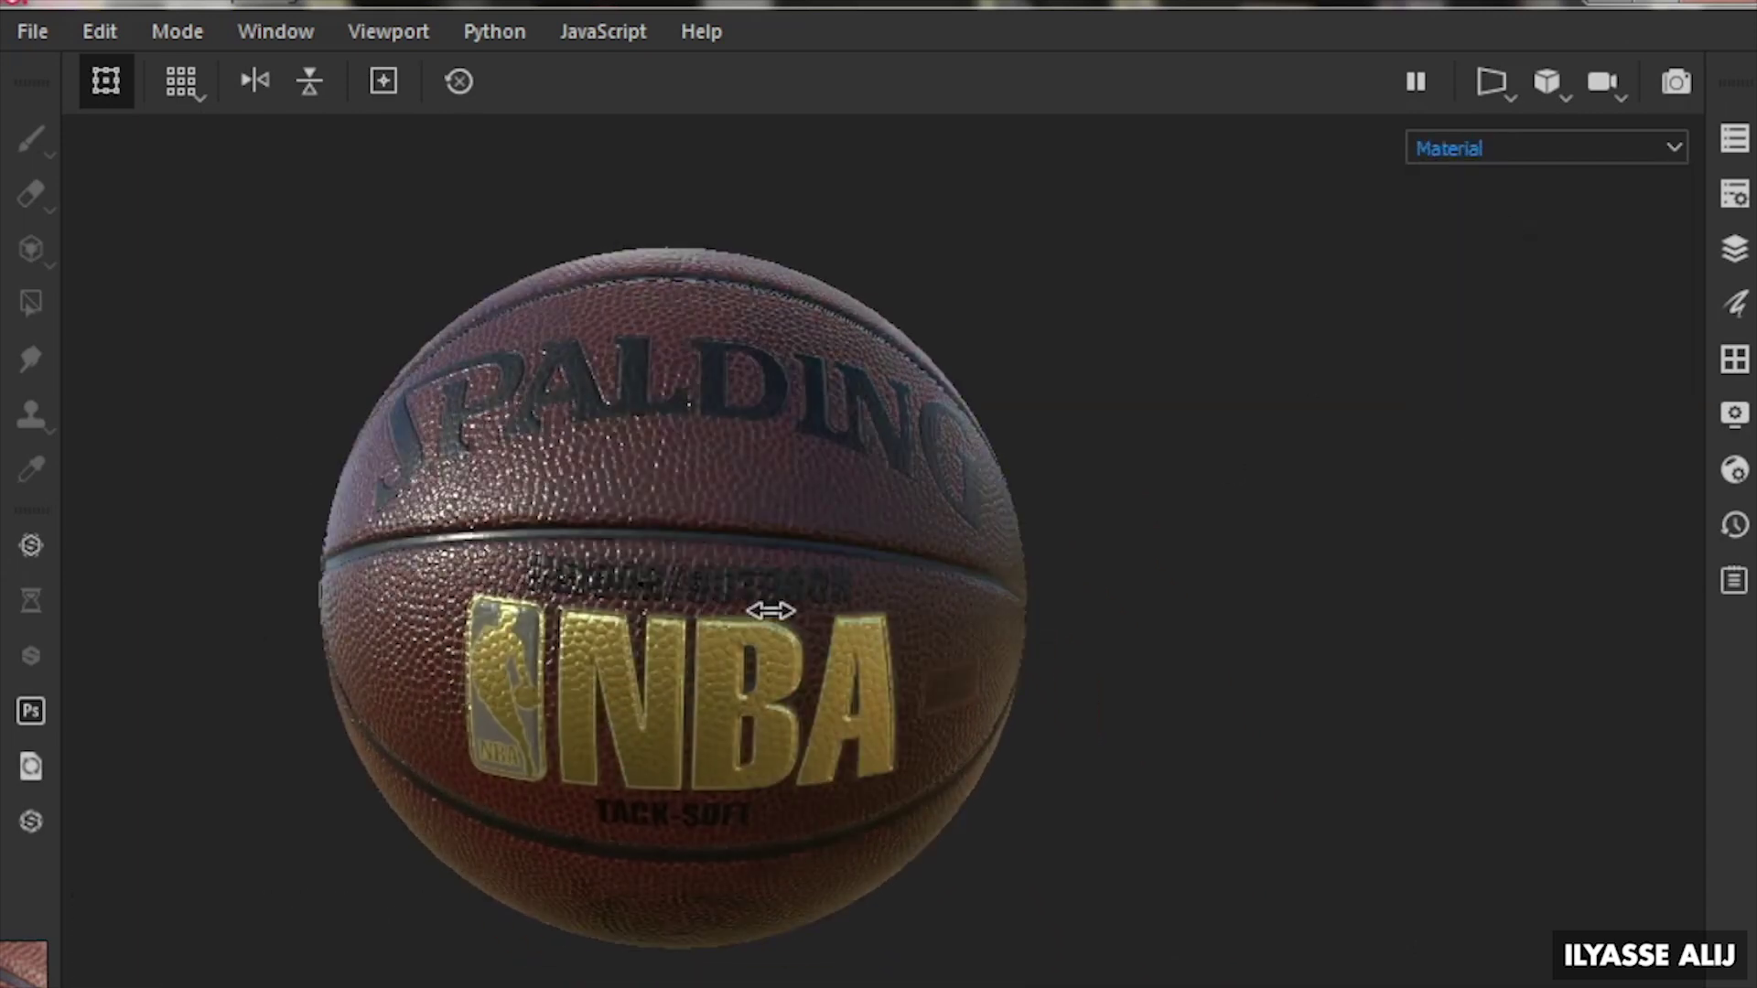
Rotate the environment light and orbit to check the metallic gold NBA lettering
mouse_move(769, 608)
shift+right_down()
mouse_move(309, 618)
mouse_move(1149, 628)
shift+right_up()
alt+drag(1148, 628, 1061, 472)
scroll(853, 552, down, 5)
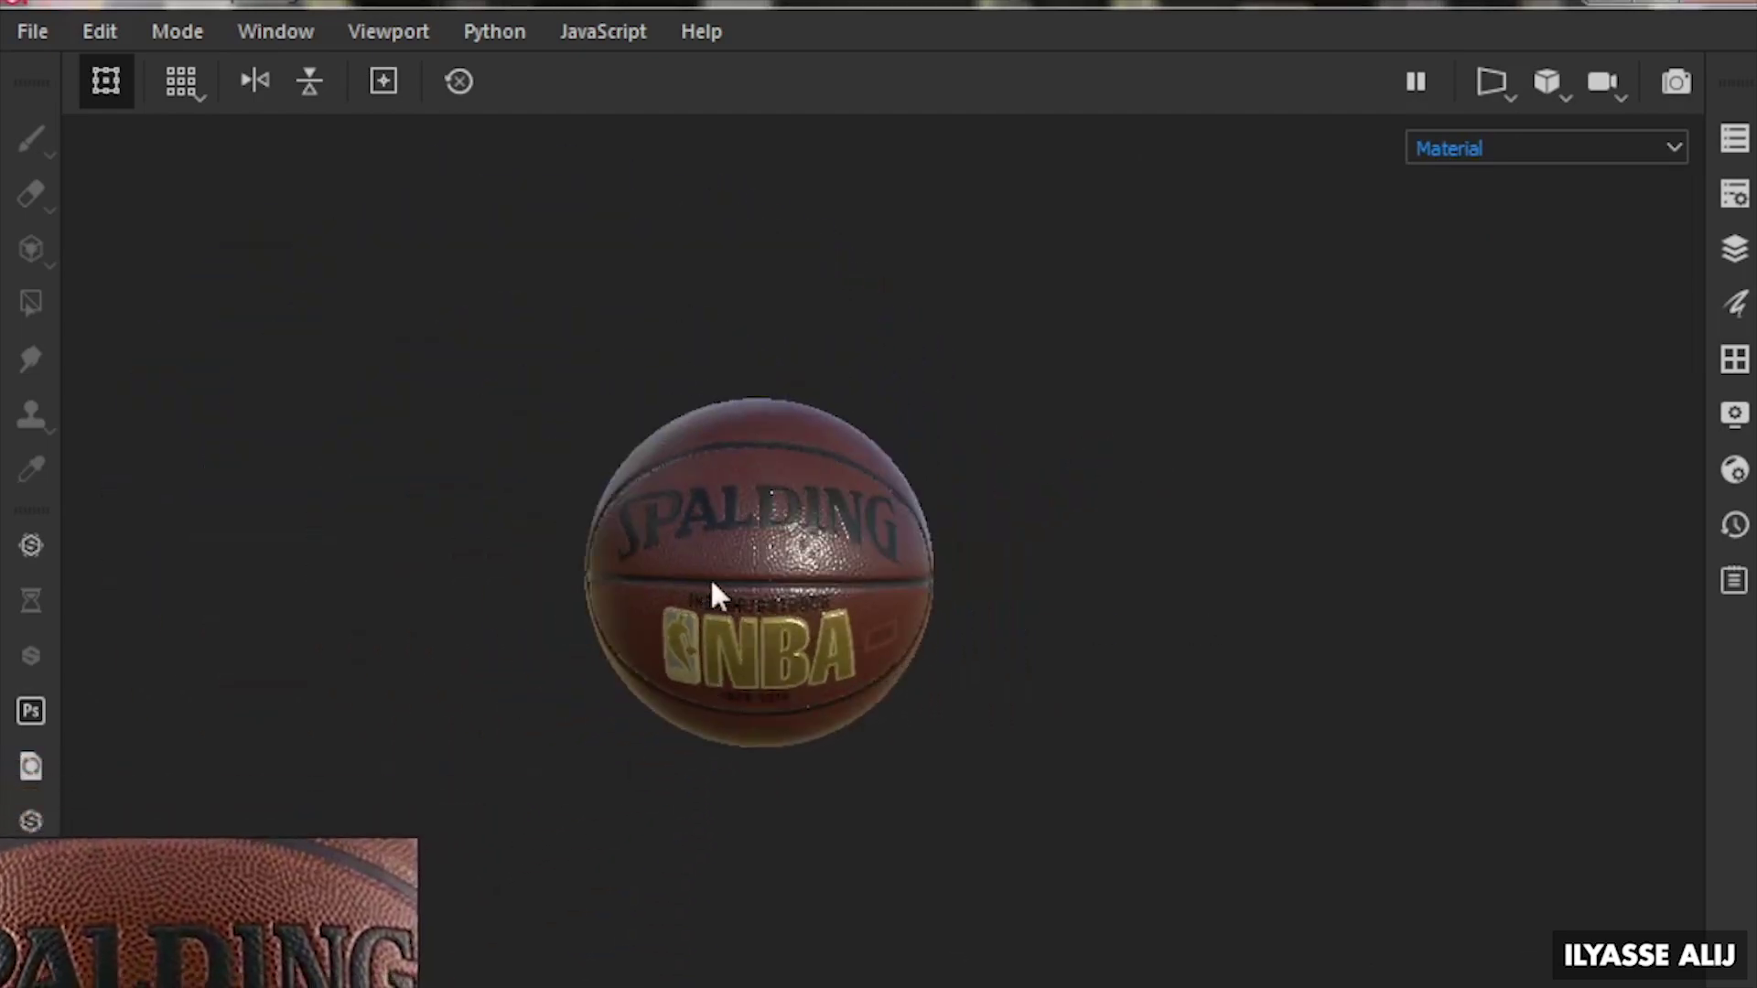
scroll(712, 595, up, 3)
mouse_move(746, 561)
shift+right_down()
mouse_move(77, 655)
mouse_move(263, 659)
shift+right_up()
scroll(506, 514, down, 3)
alt+drag(506, 514, 638, 508)
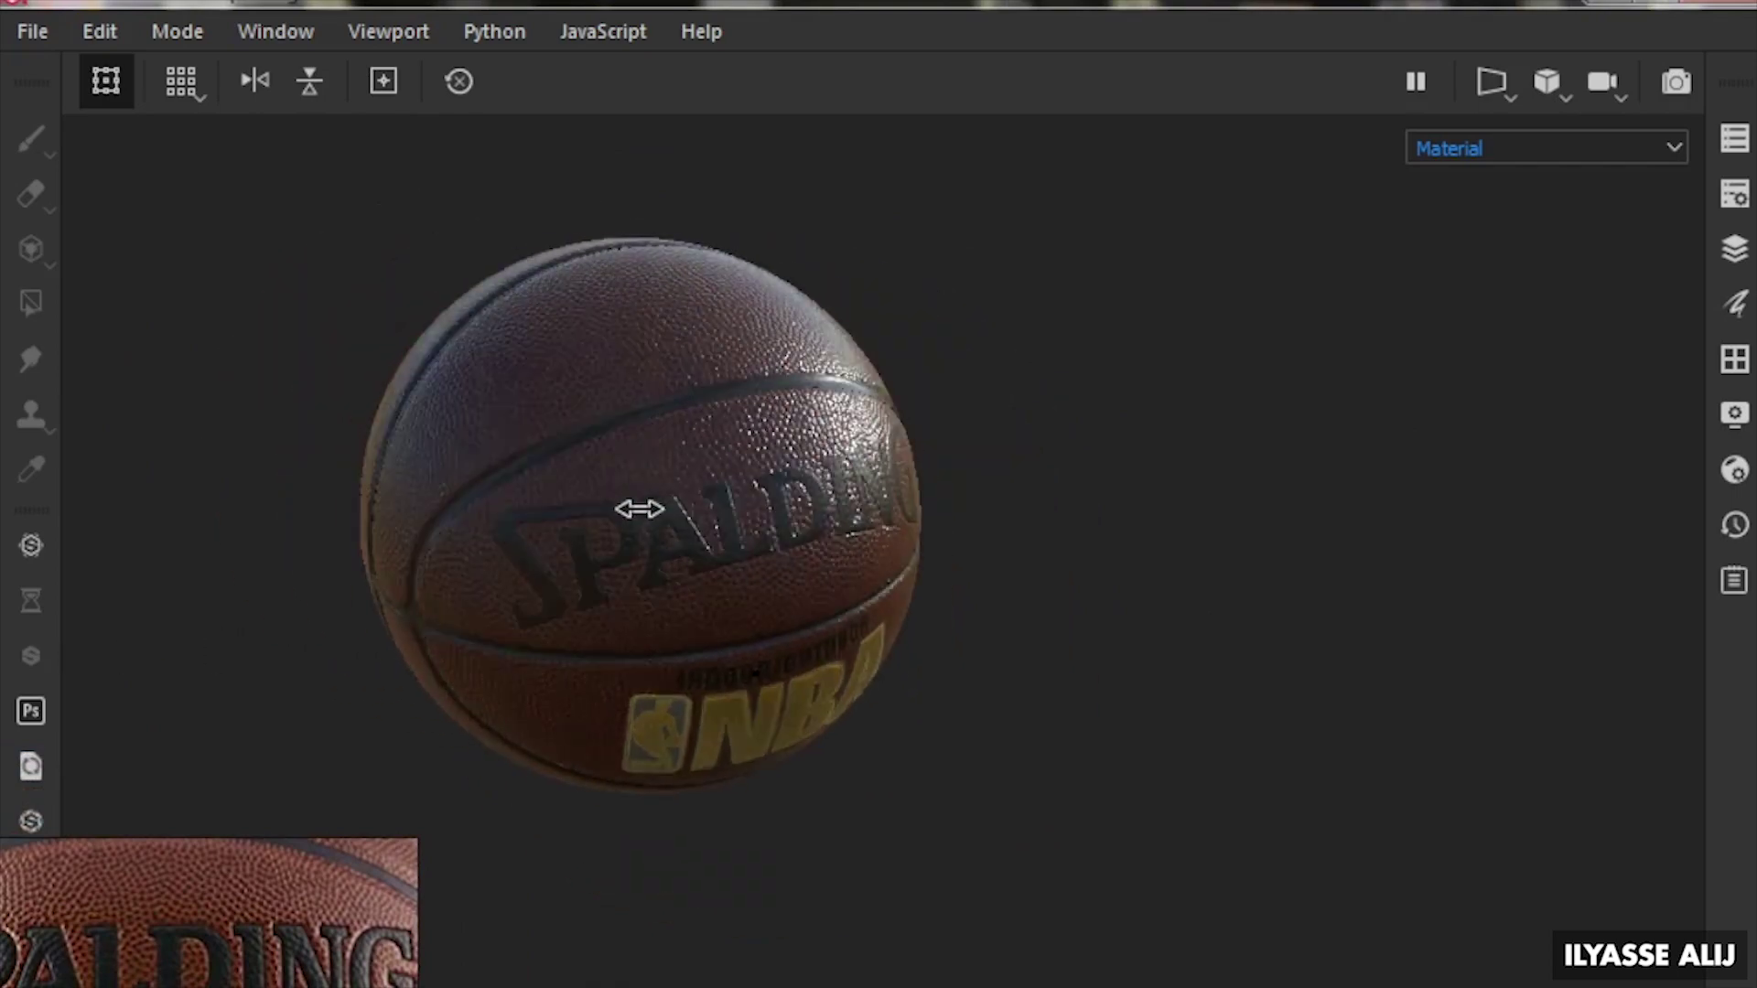
shift+right_drag(639, 509, 1748, 178)
key(Tab)
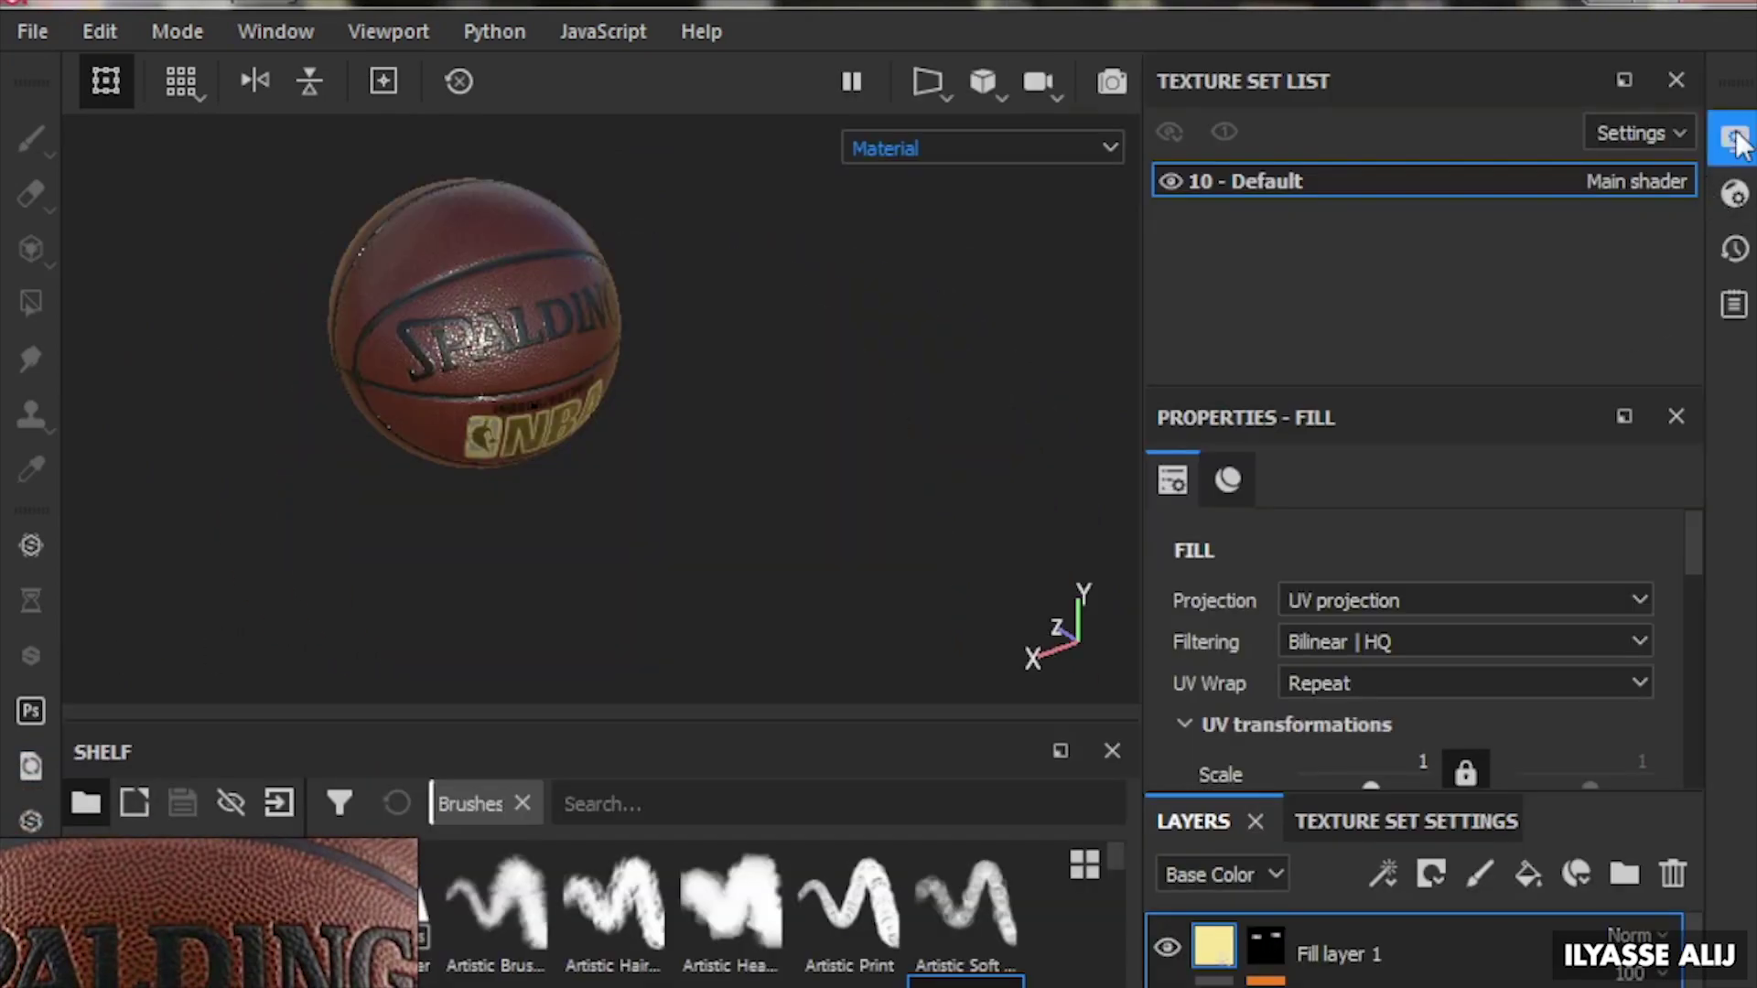
Raise environment opacity to show the panorama and view the ball full-screen against it
click(1734, 137)
drag(1170, 516, 1670, 530)
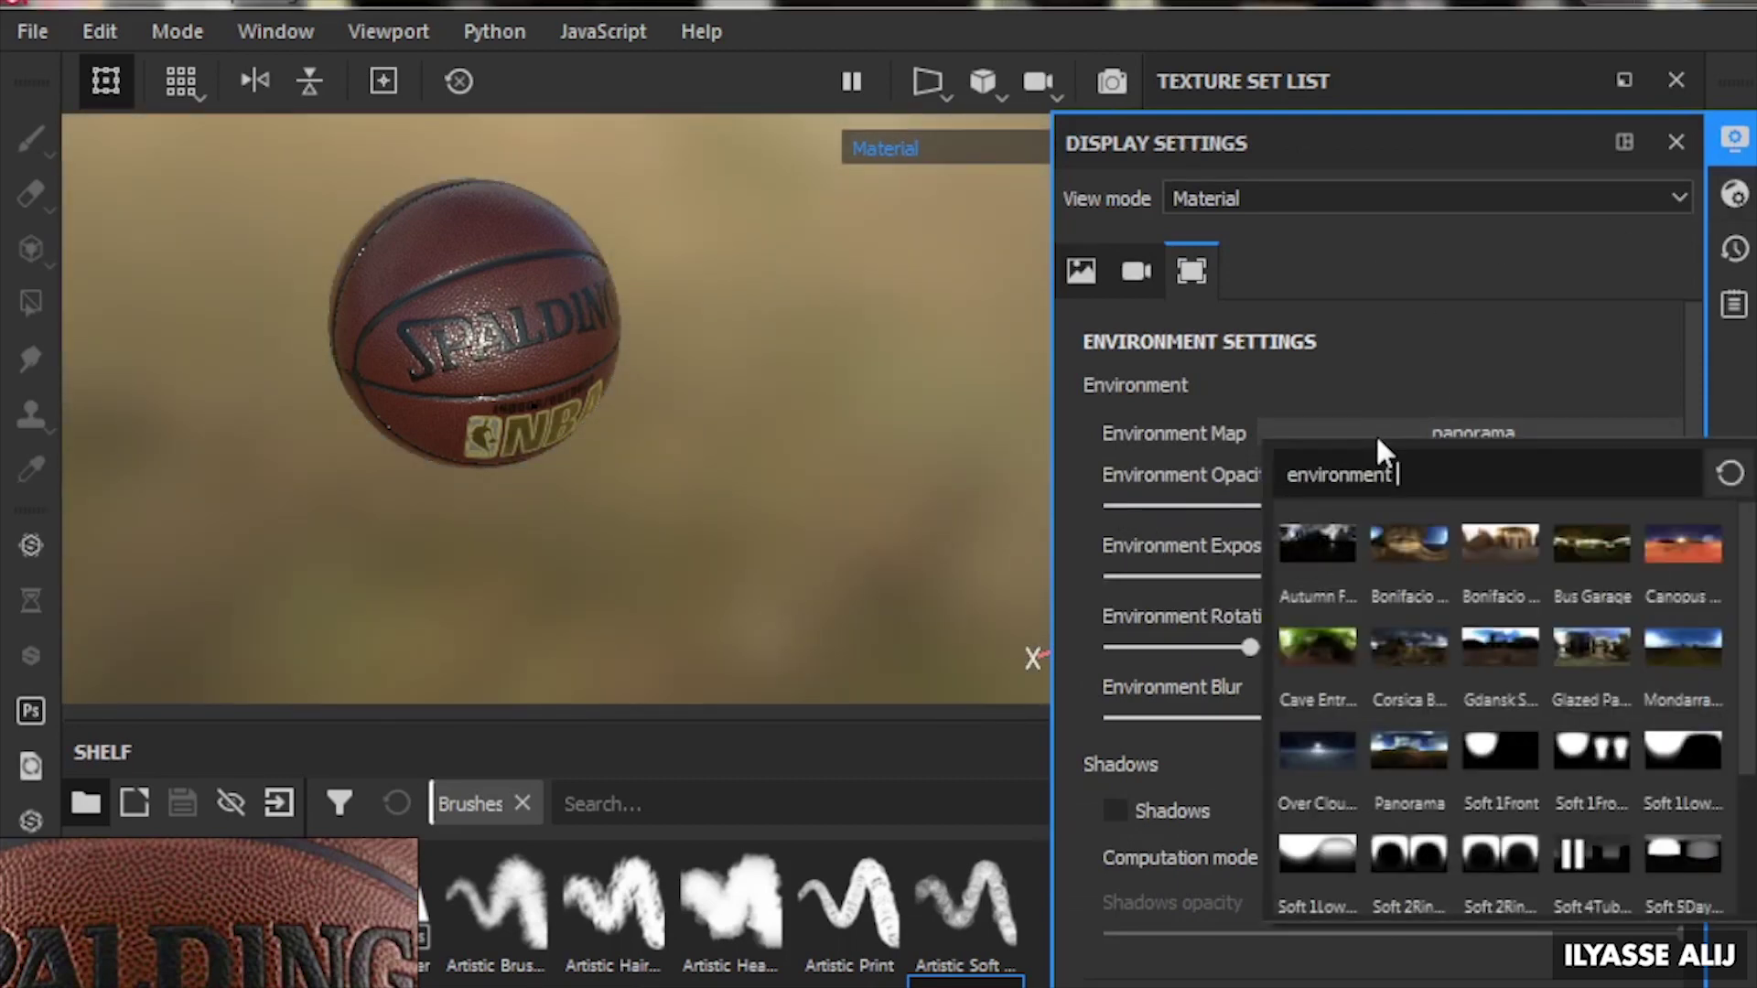
mouse_move(486, 293)
alt+mouse_down()
mouse_move(302, 348)
mouse_move(322, 345)
alt+mouse_up()
key(Tab)
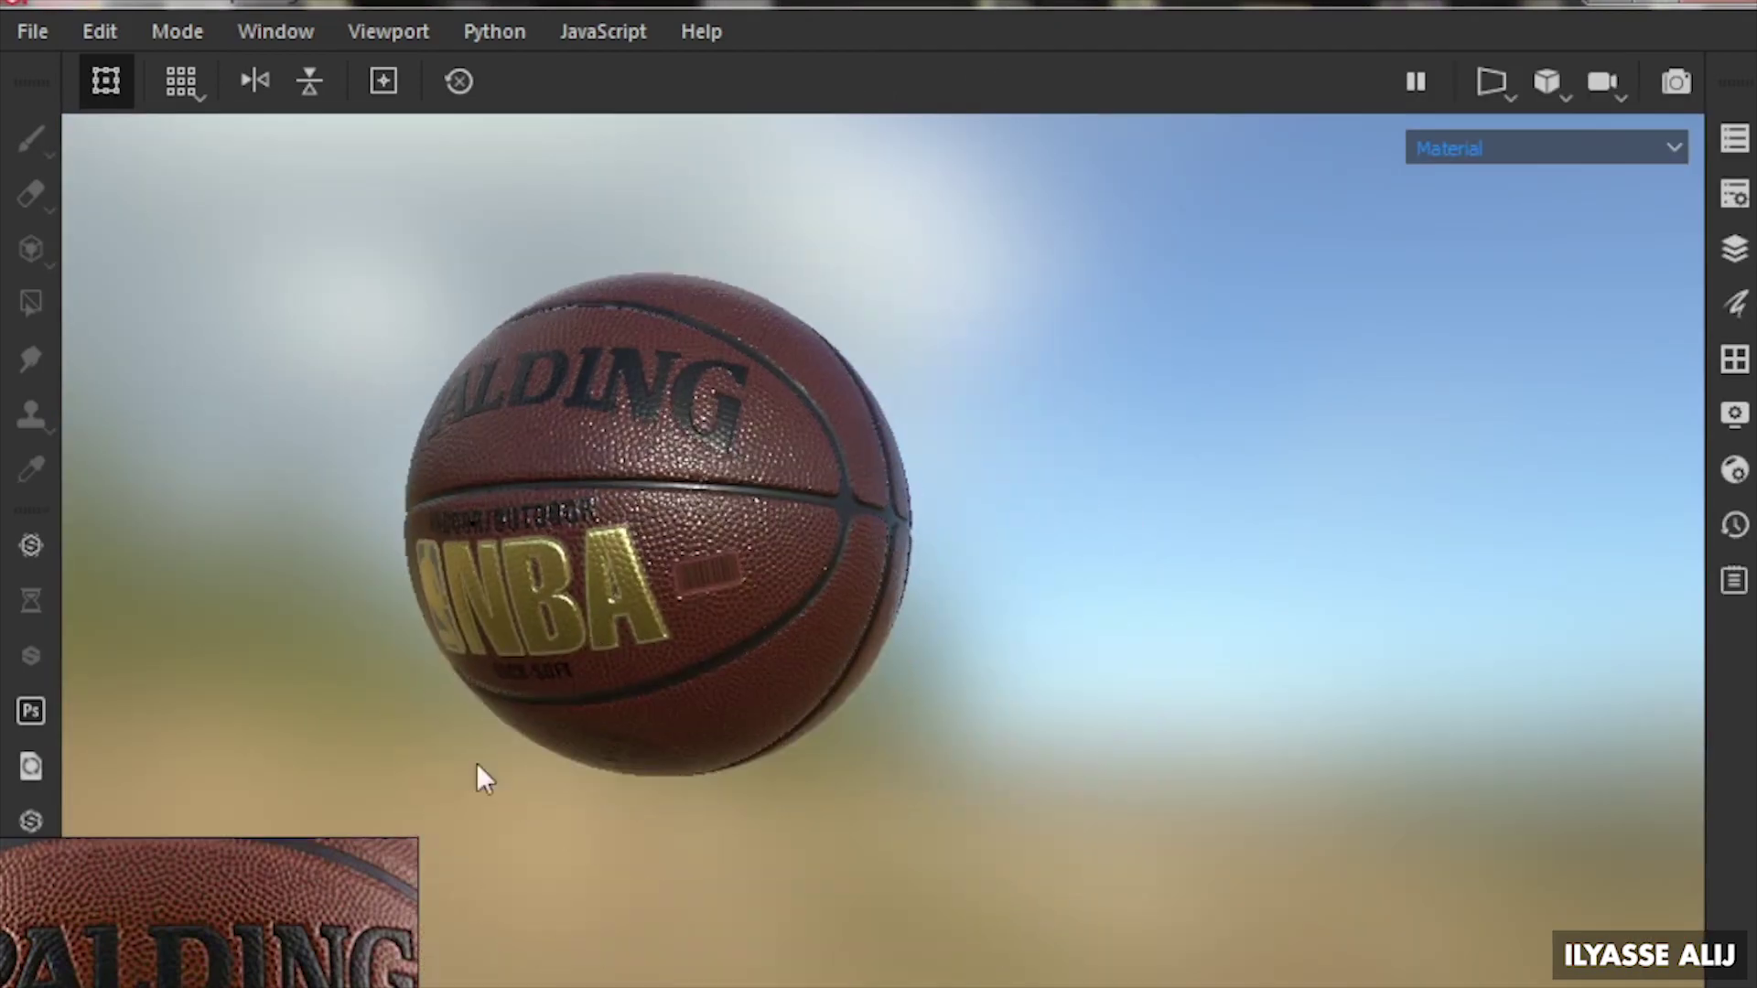
mouse_move(1012, 465)
alt+mouse_down()
mouse_move(777, 345)
mouse_move(772, 441)
alt+mouse_up()
mouse_move(771, 441)
shift+right_down()
mouse_move(441, 462)
mouse_move(510, 463)
shift+right_up()
alt+drag(509, 463, 554, 356)
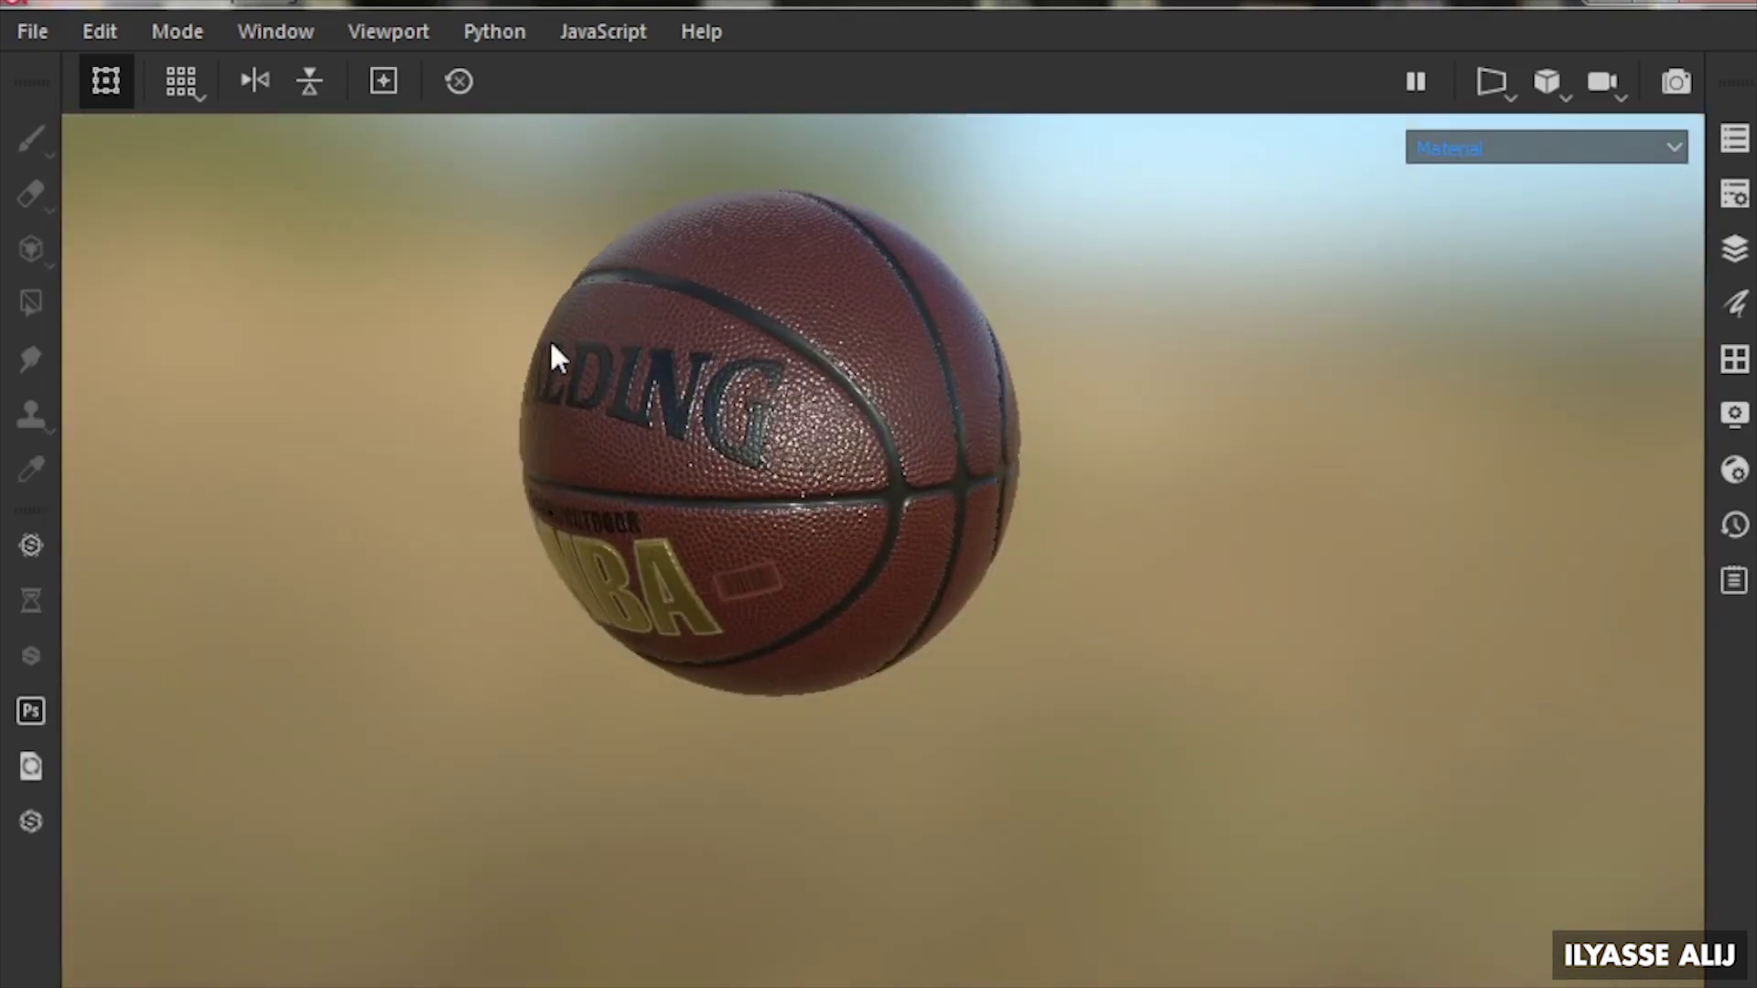
key(Tab)
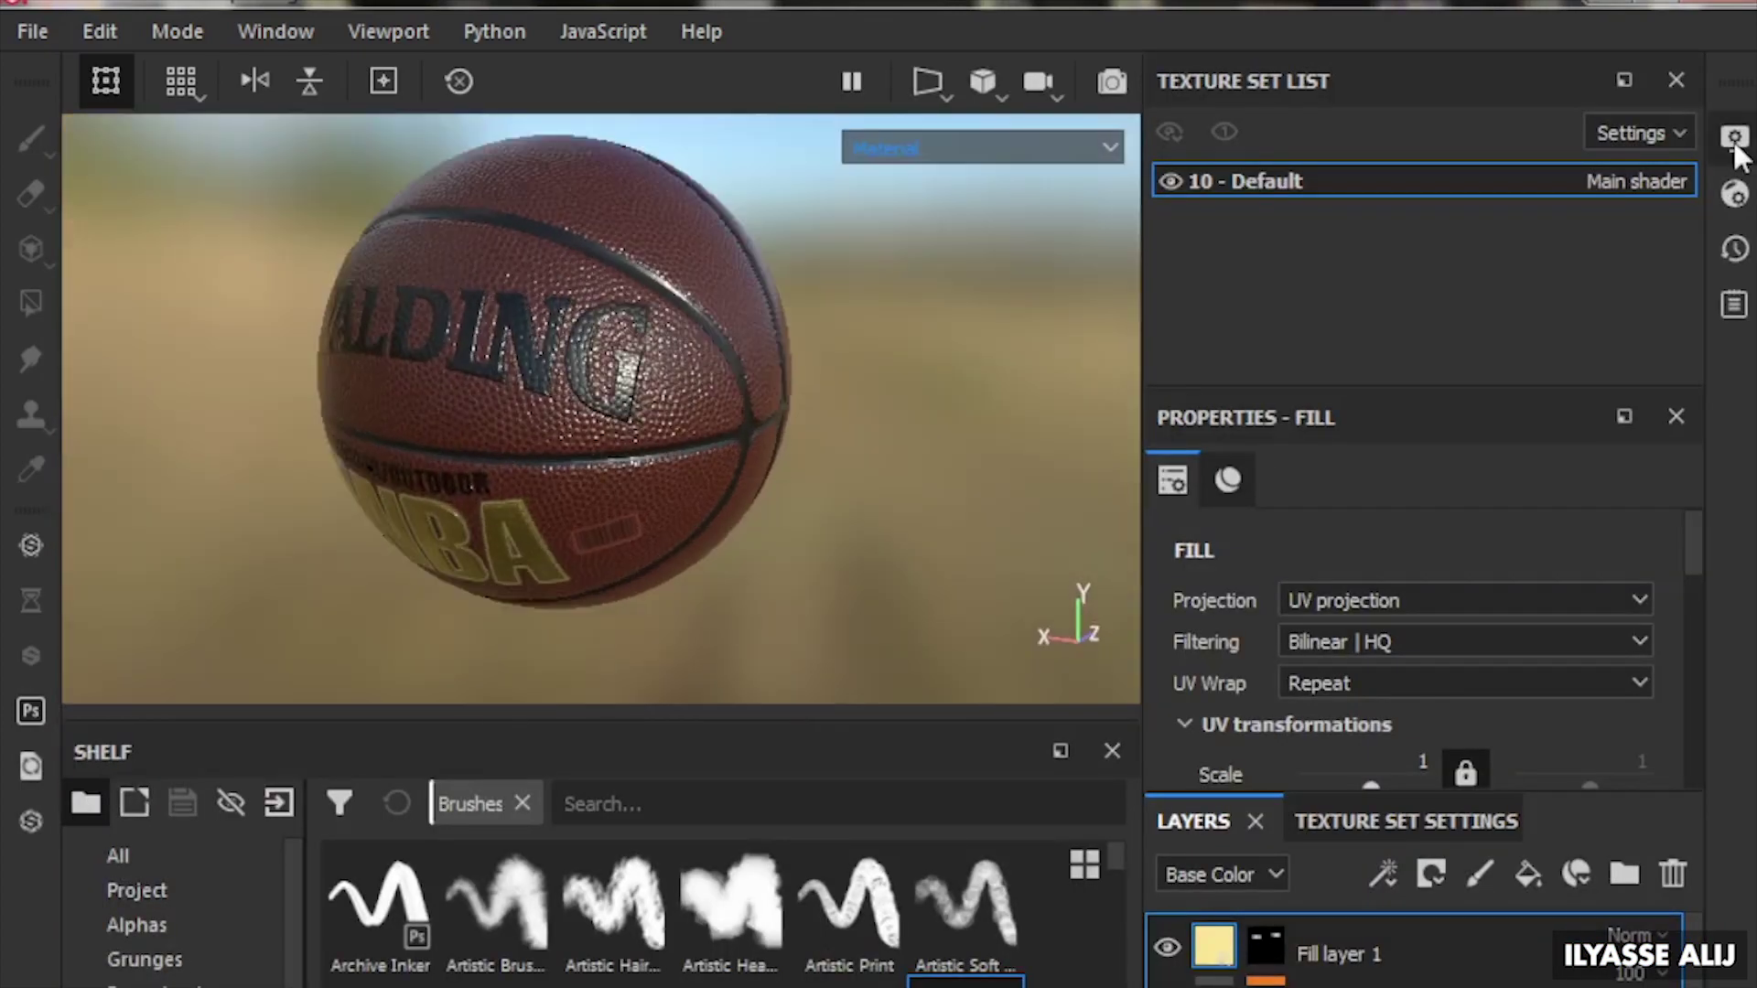
Lower the environment blur to sharpen the backdrop and inspect it full-screen
click(1733, 143)
drag(1361, 707, 1165, 717)
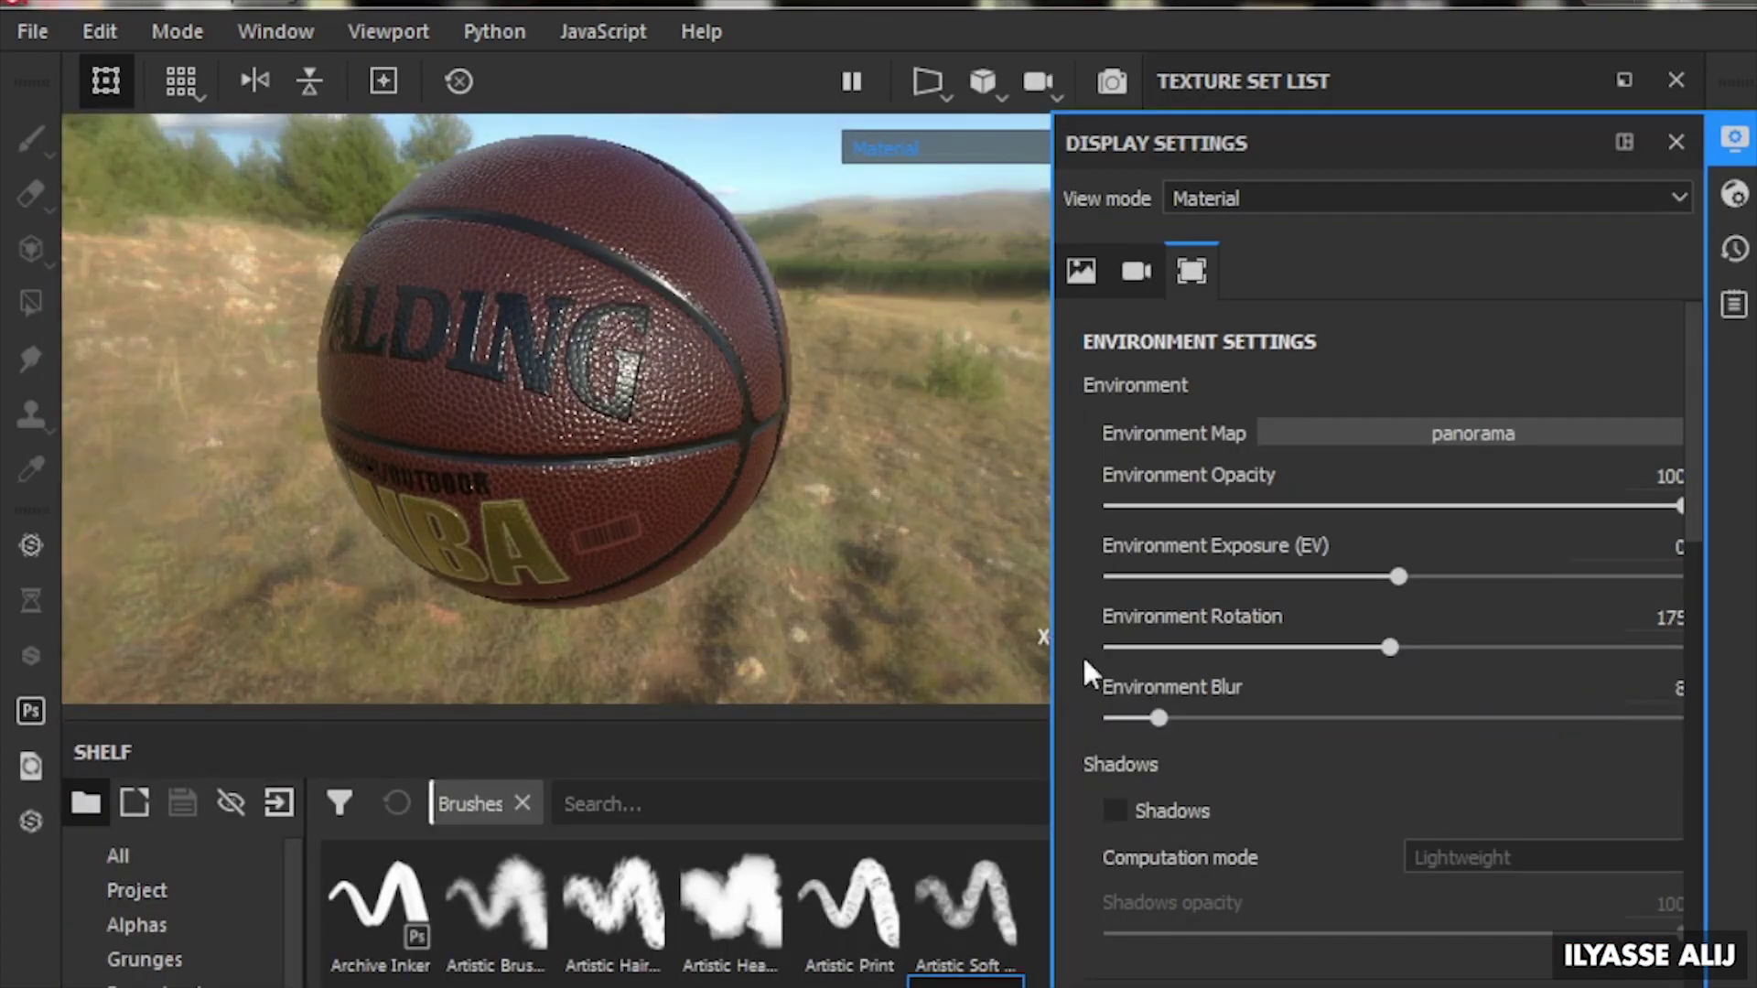
key(Tab)
alt+right_drag(738, 450, 894, 541)
alt+middle_drag(894, 541, 914, 480)
alt+right_drag(913, 479, 361, 506)
key(Tab)
Set environment blur to 53, rotation to about 119, and opacity back to 0
click(1733, 138)
drag(1114, 719, 1416, 719)
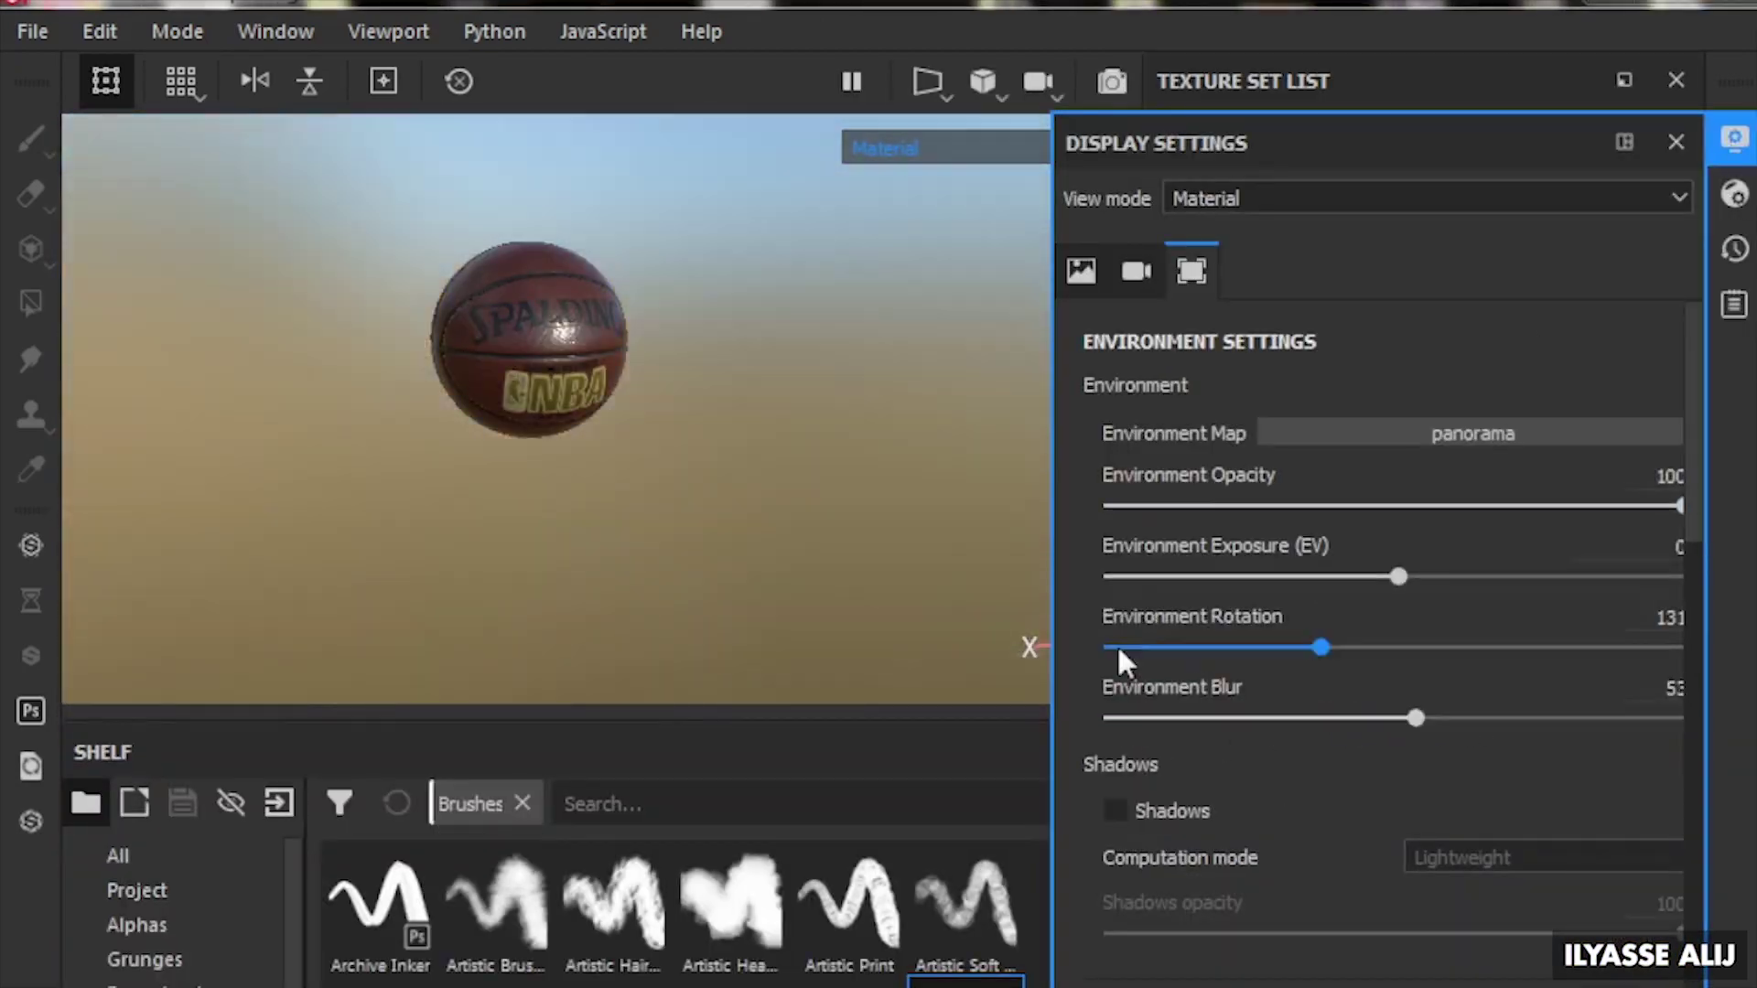
shift+right_drag(398, 474, 361, 476)
drag(1681, 506, 1066, 531)
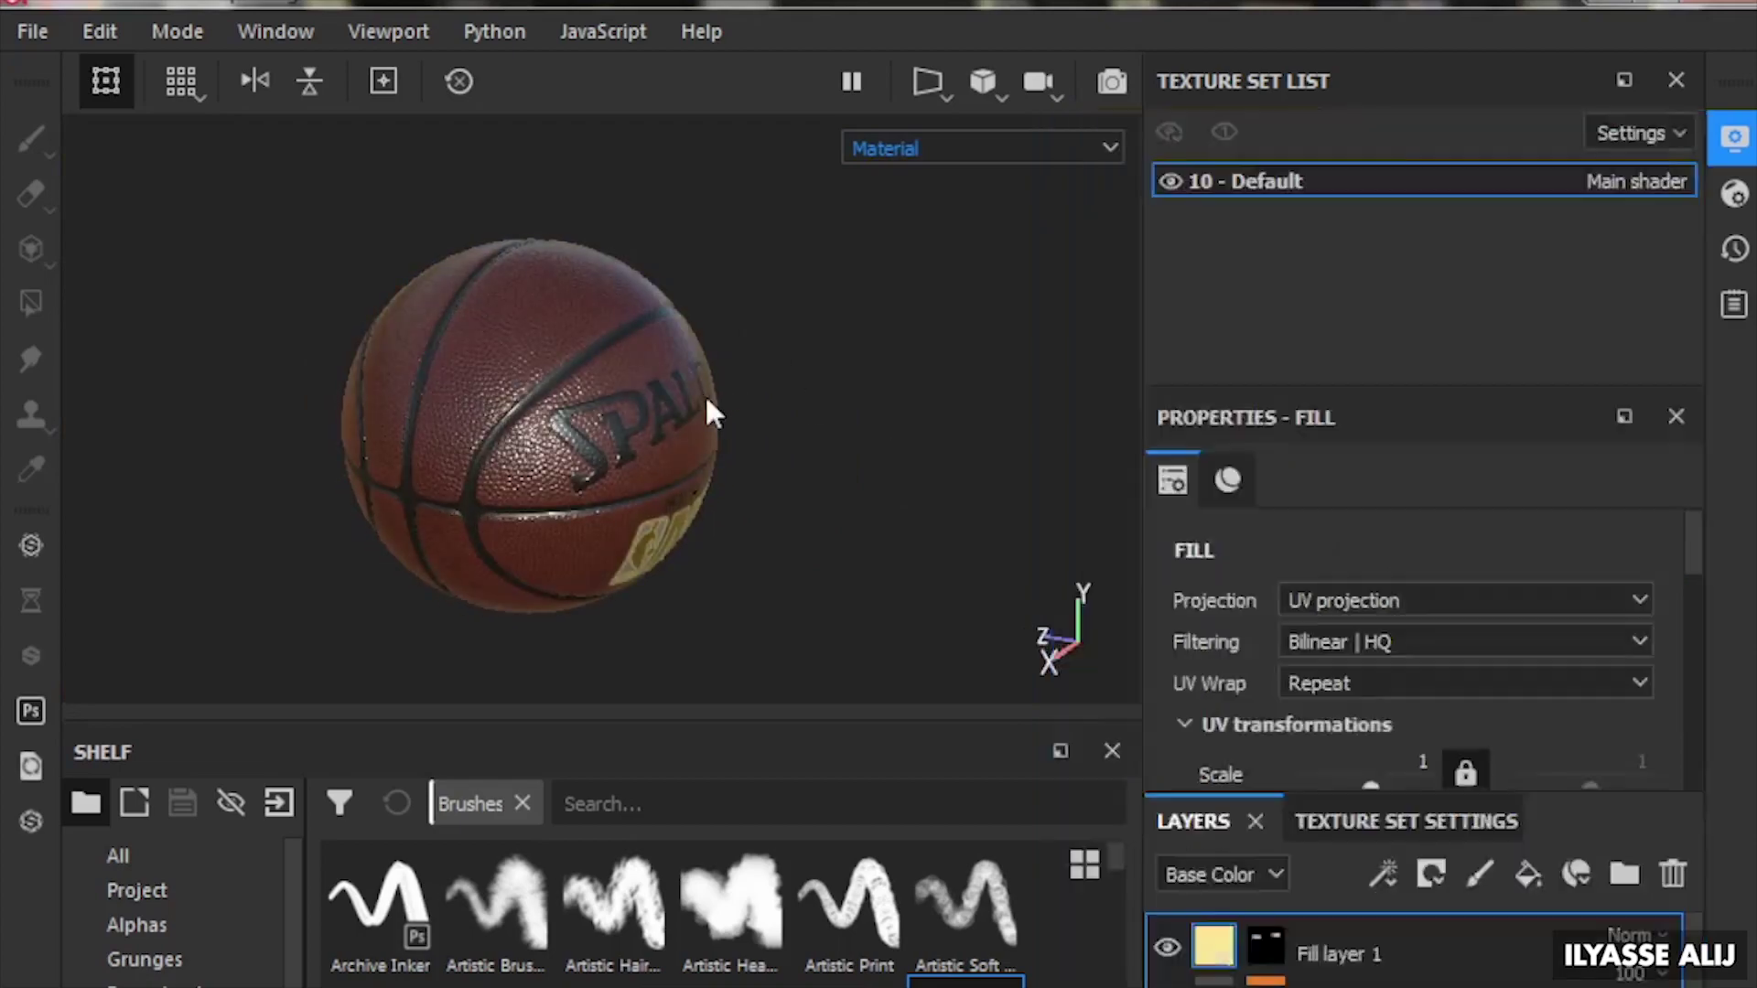
View the Spalding ball full-screen, zooming in on the NBA logo and SPALDING lettering
key(Tab)
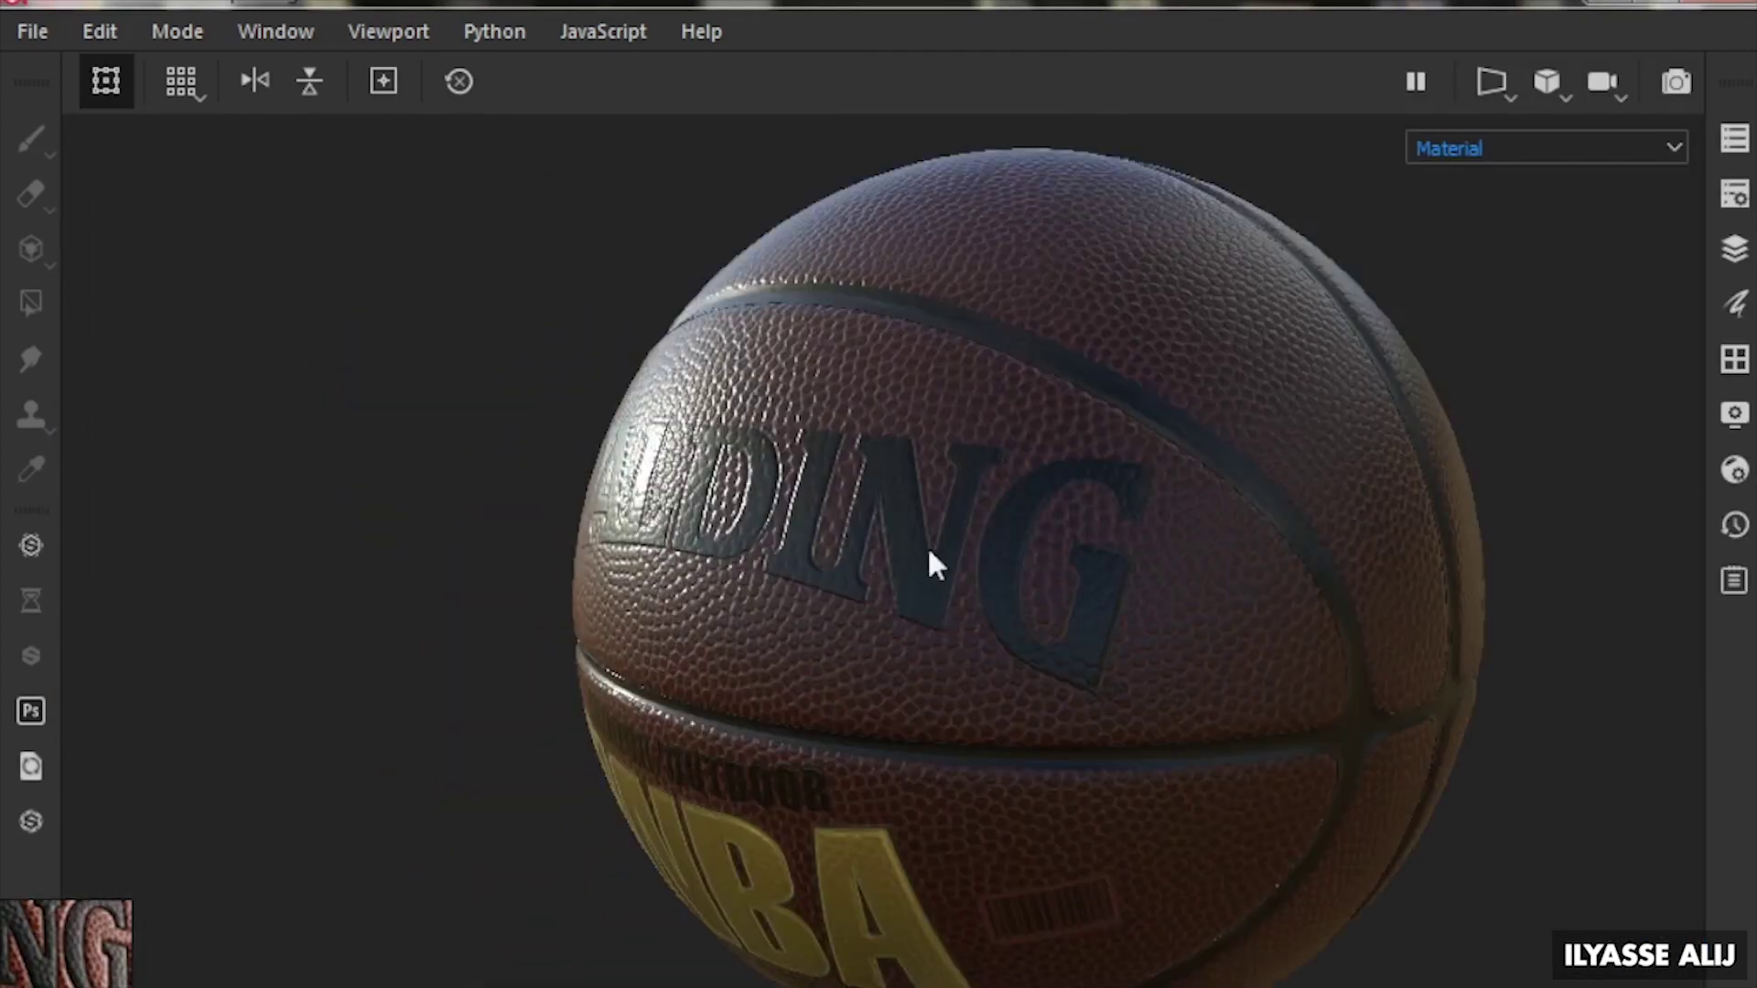
scroll(929, 567, up, 5)
alt+middle_drag(718, 560, 860, 629)
mouse_move(861, 629)
shift+right_down()
mouse_move(475, 851)
mouse_move(373, 836)
shift+right_up()
alt+drag(372, 836, 439, 879)
scroll(475, 874, up, 5)
scroll(648, 796, down, 3)
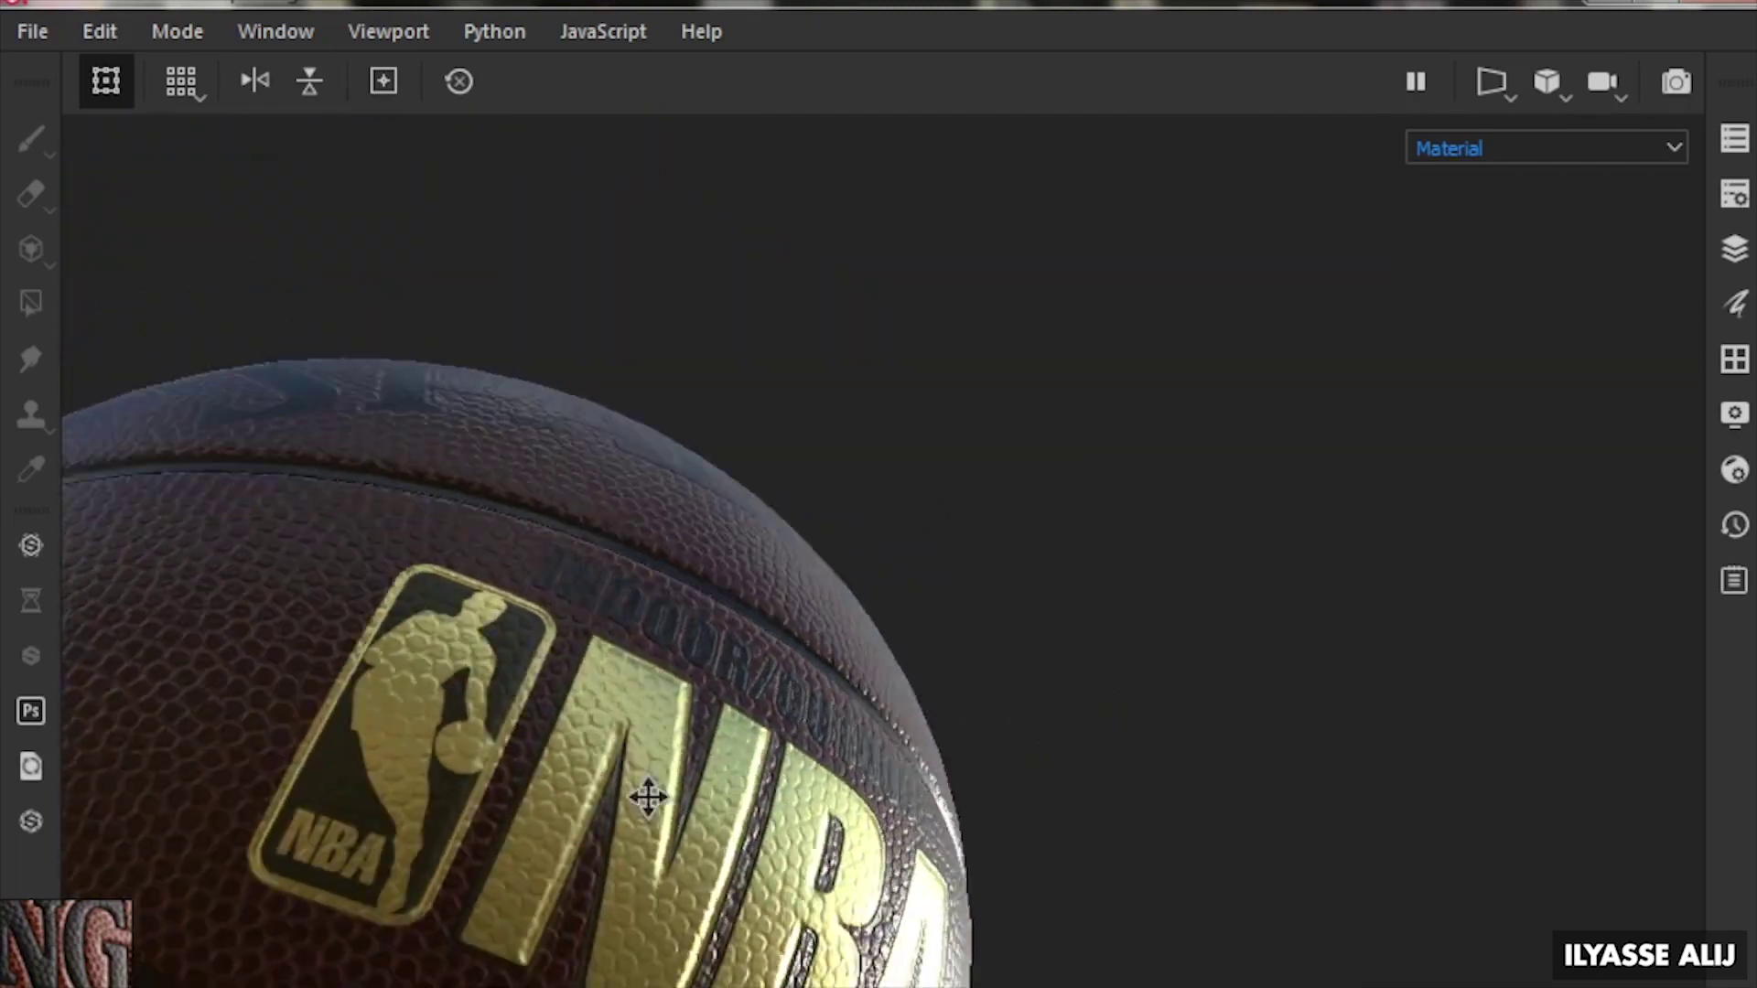
shift+right_drag(647, 796, 404, 895)
scroll(404, 894, down, 3)
alt+drag(403, 894, 540, 682)
mouse_move(540, 682)
alt+right_down()
mouse_move(334, 726)
mouse_move(729, 698)
mouse_move(329, 673)
alt+right_up()
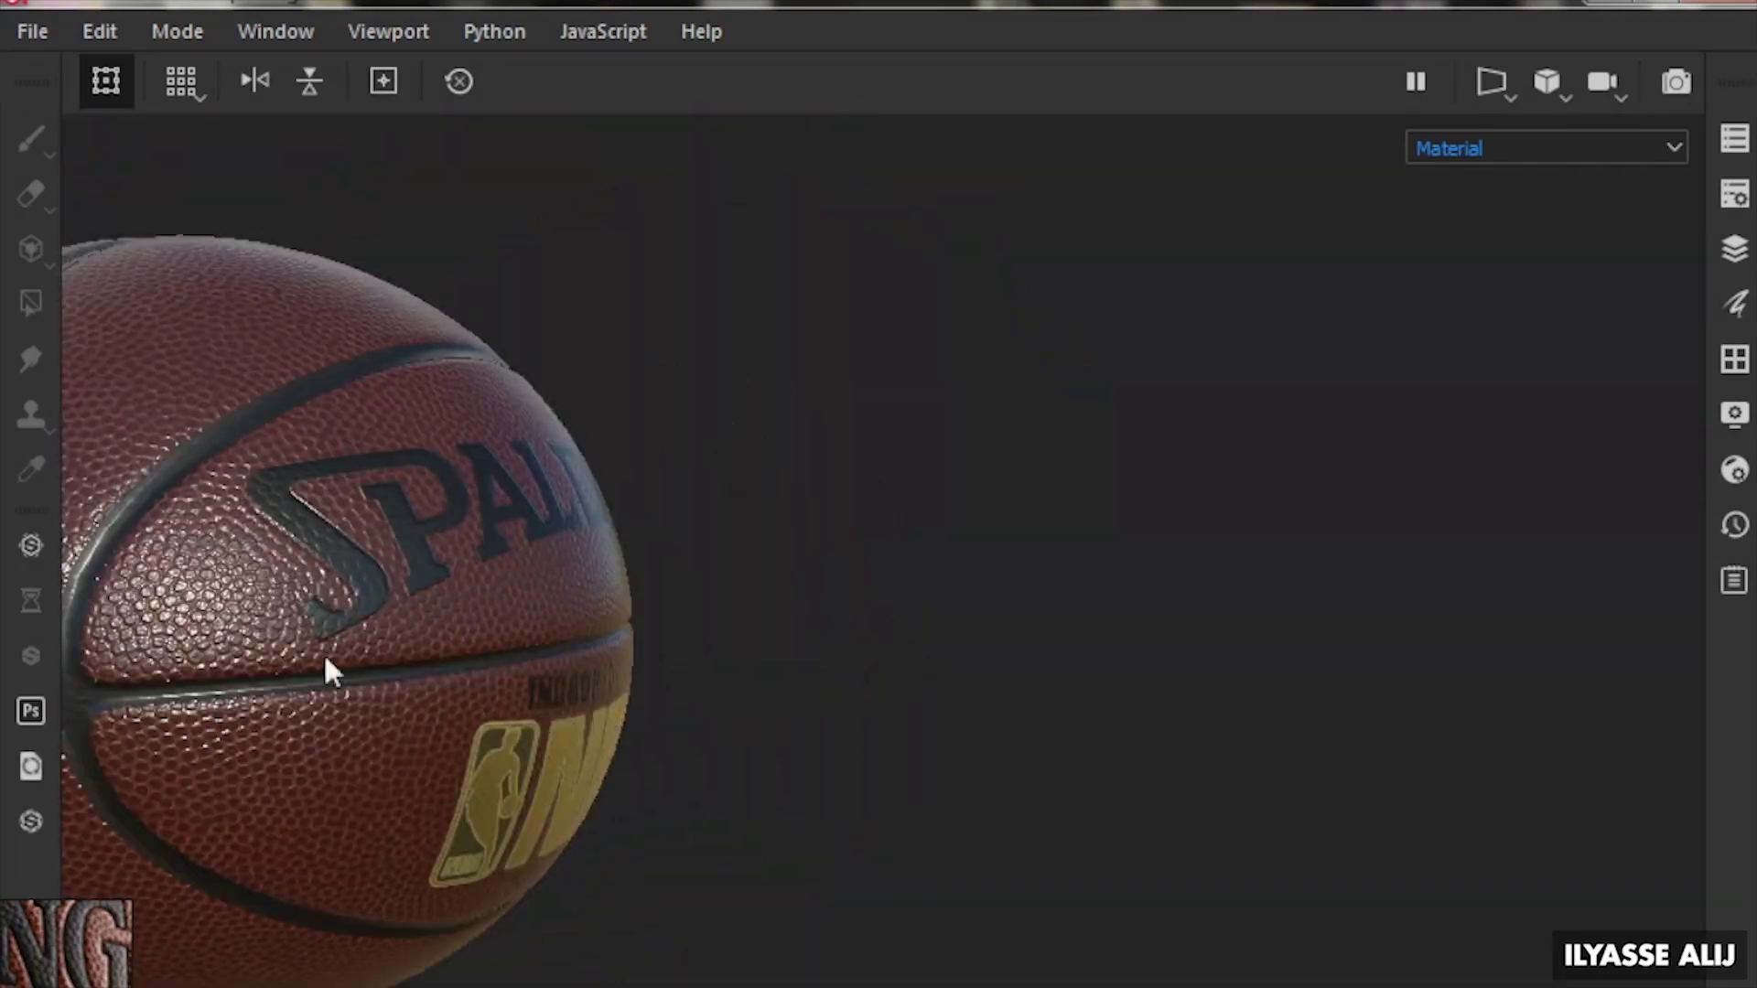
Orbit and zoom around the NBA logo and seams, then open the File menu
mouse_move(327, 671)
alt+mouse_down()
mouse_move(443, 705)
mouse_move(363, 696)
alt+mouse_up()
alt+right_drag(362, 695, 494, 785)
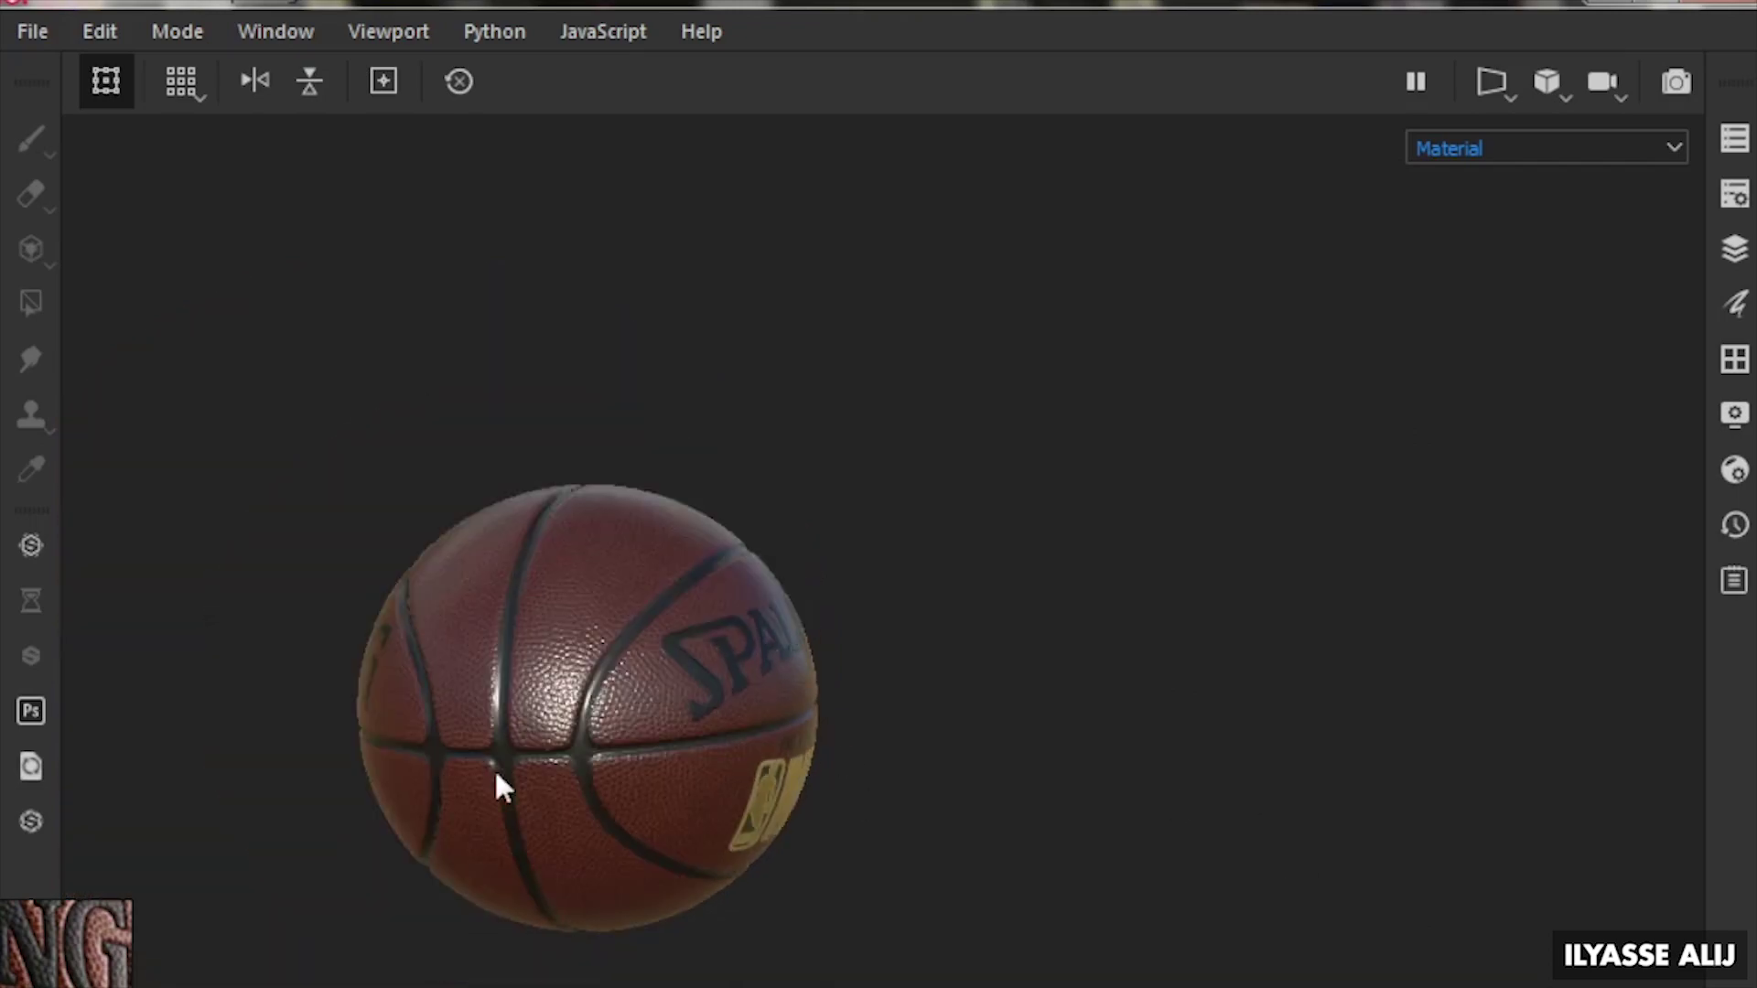
alt+drag(494, 784, 1436, 522)
alt+right_drag(1436, 522, 745, 804)
mouse_move(745, 804)
alt+mouse_down()
mouse_move(767, 764)
mouse_move(703, 745)
alt+mouse_up()
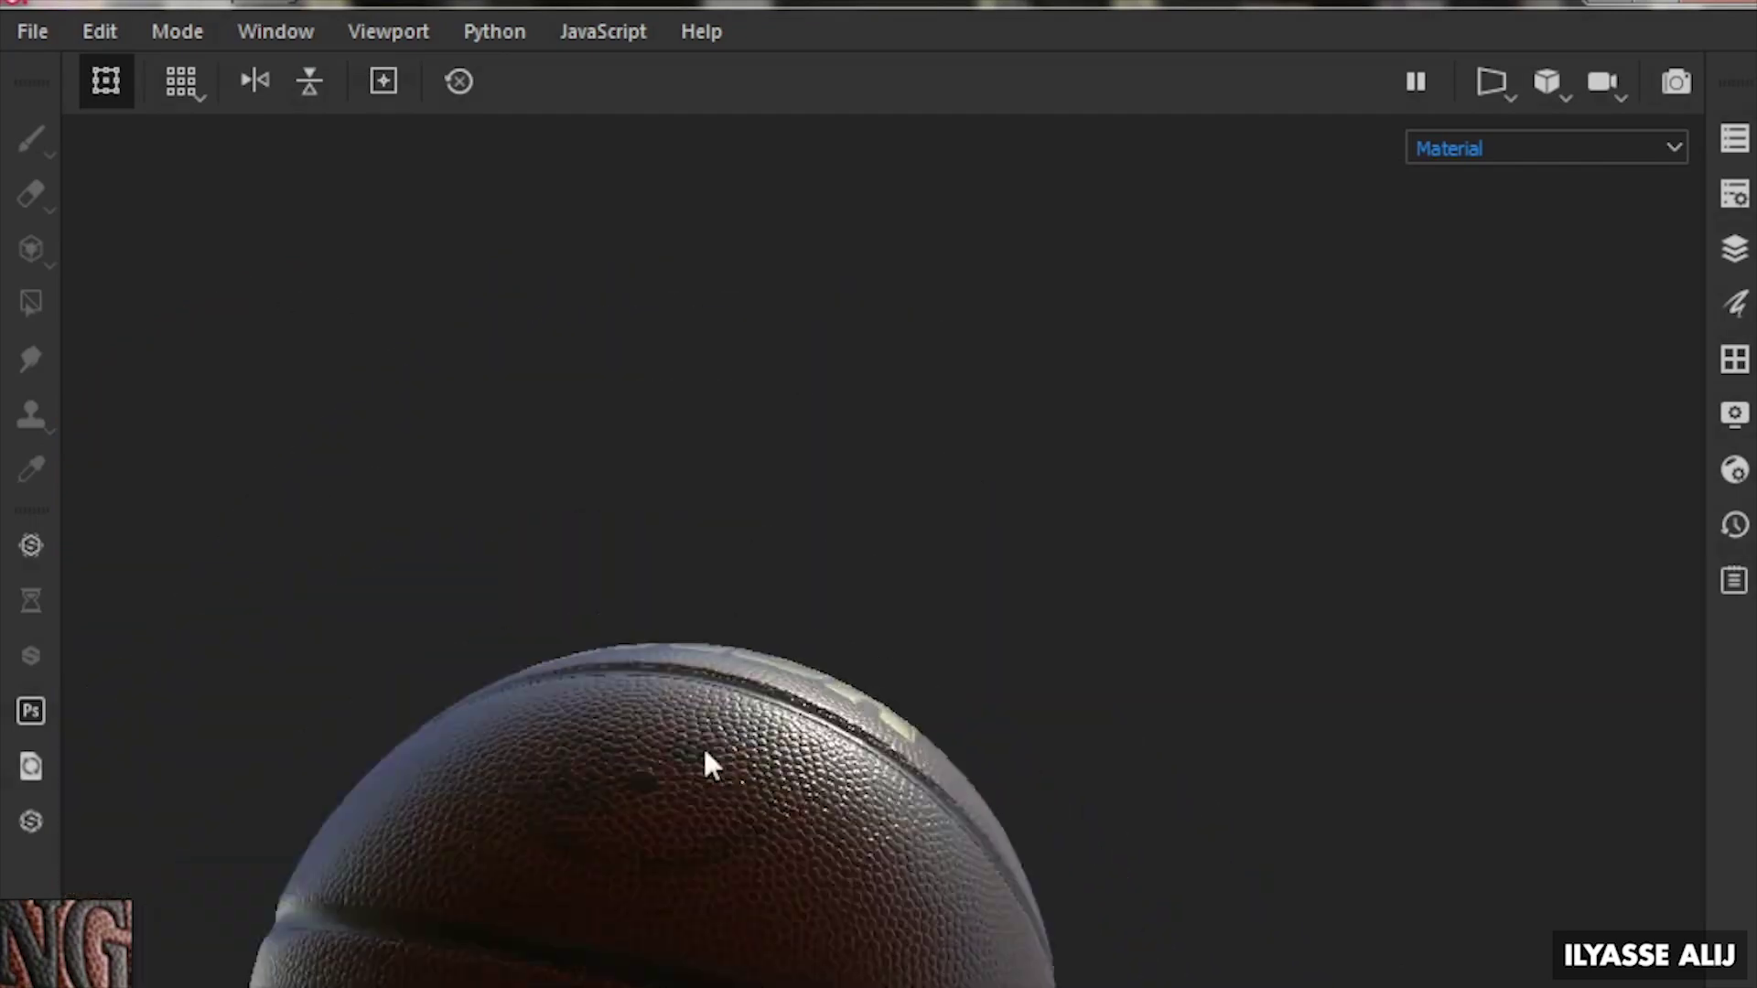
alt+right_drag(703, 745, 678, 824)
mouse_move(677, 823)
alt+mouse_down()
mouse_move(655, 881)
mouse_move(733, 717)
alt+mouse_up()
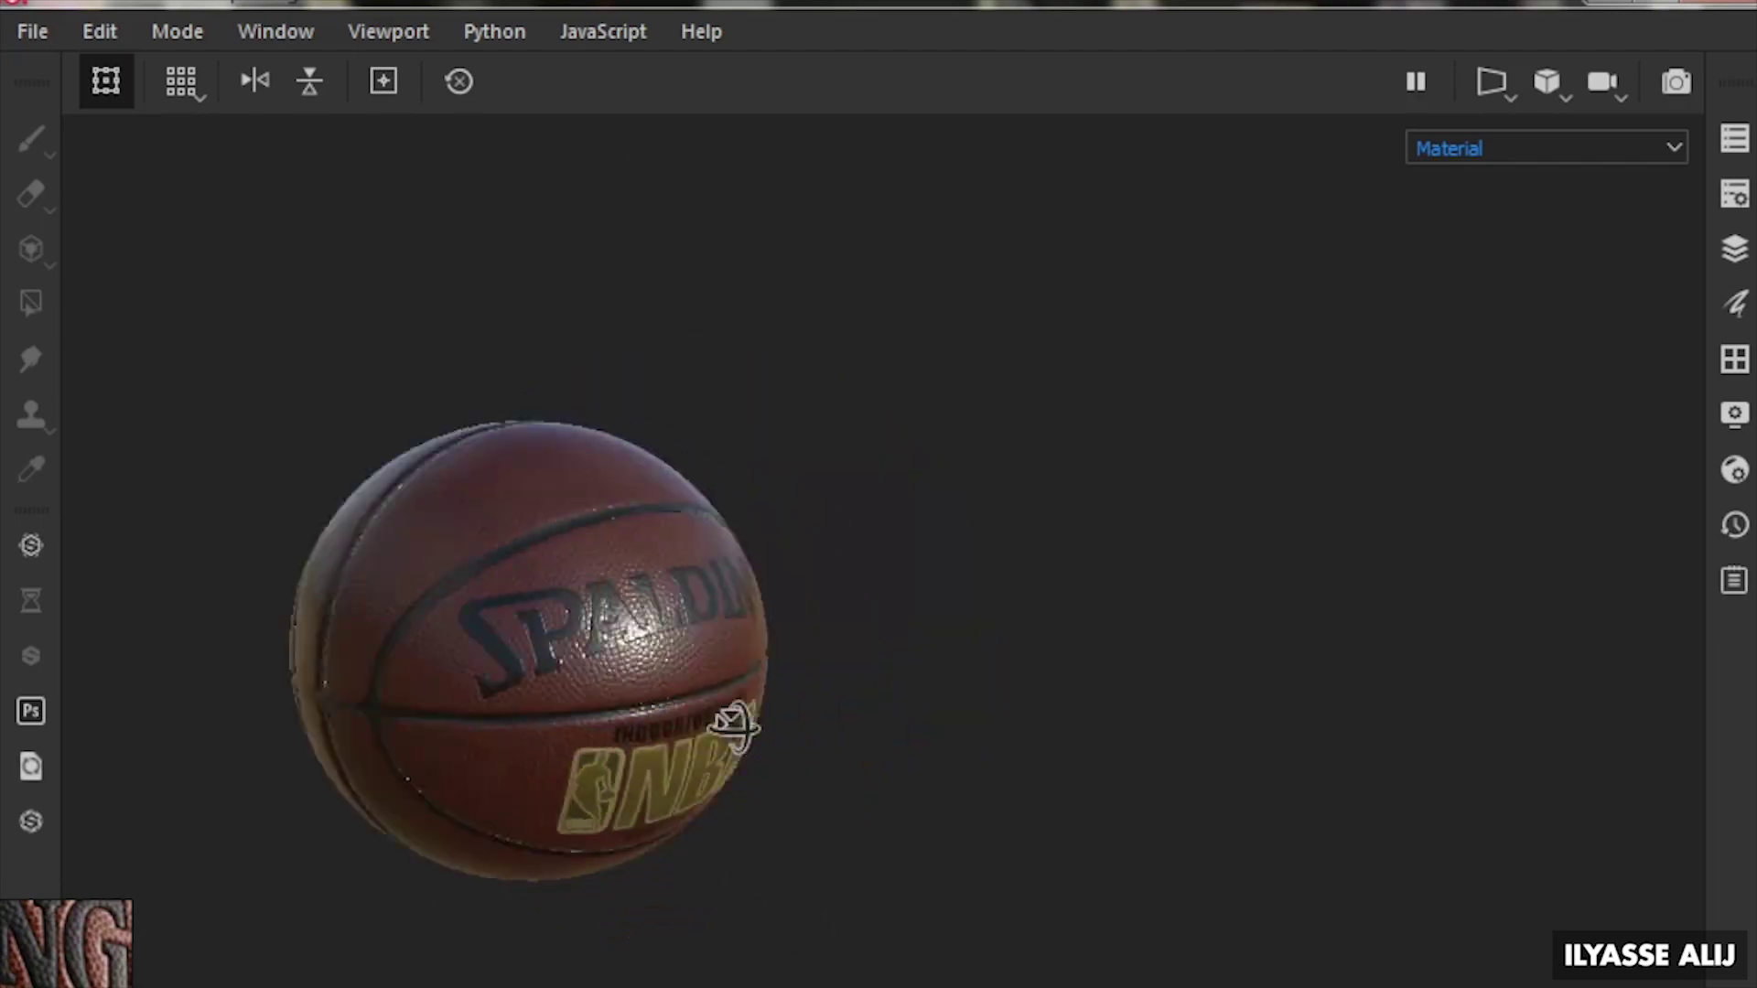
alt+right_drag(733, 717, 705, 961)
alt+drag(705, 961, 668, 718)
alt+right_drag(667, 717, 456, 793)
mouse_move(456, 794)
alt+mouse_down()
mouse_move(588, 886)
mouse_move(537, 620)
alt+mouse_up()
mouse_move(537, 620)
alt+right_down()
mouse_move(647, 647)
mouse_move(346, 706)
mouse_move(442, 702)
alt+right_up()
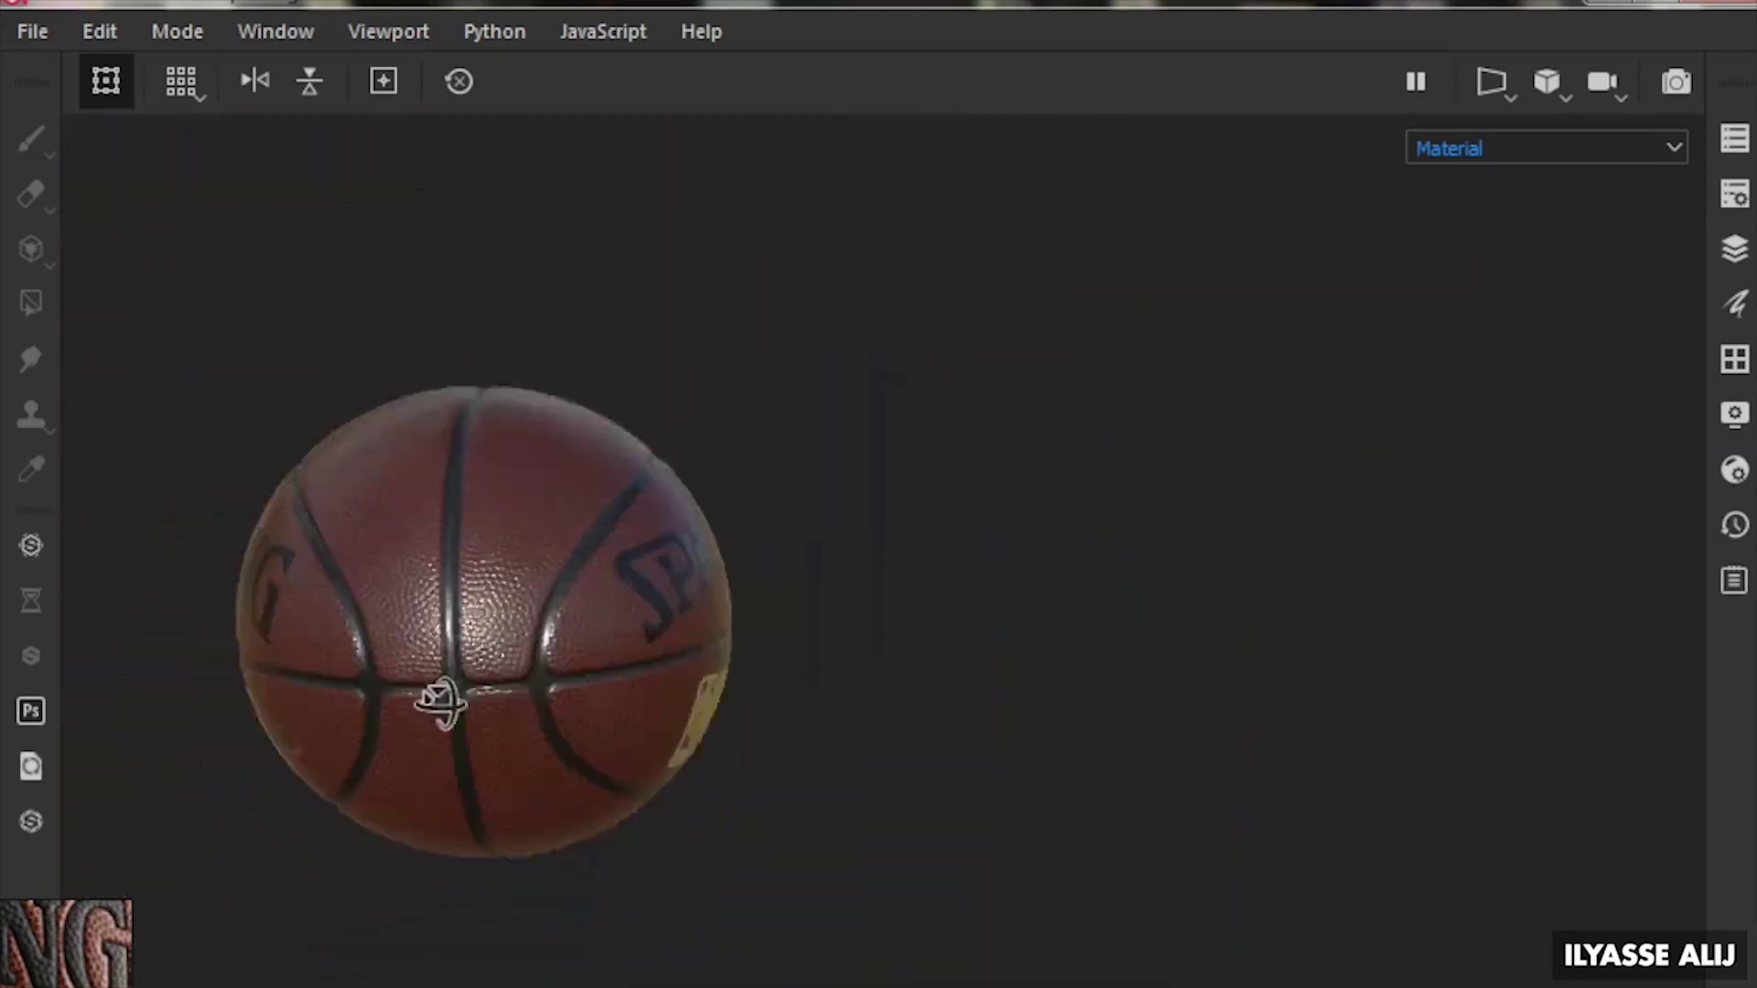
click(32, 31)
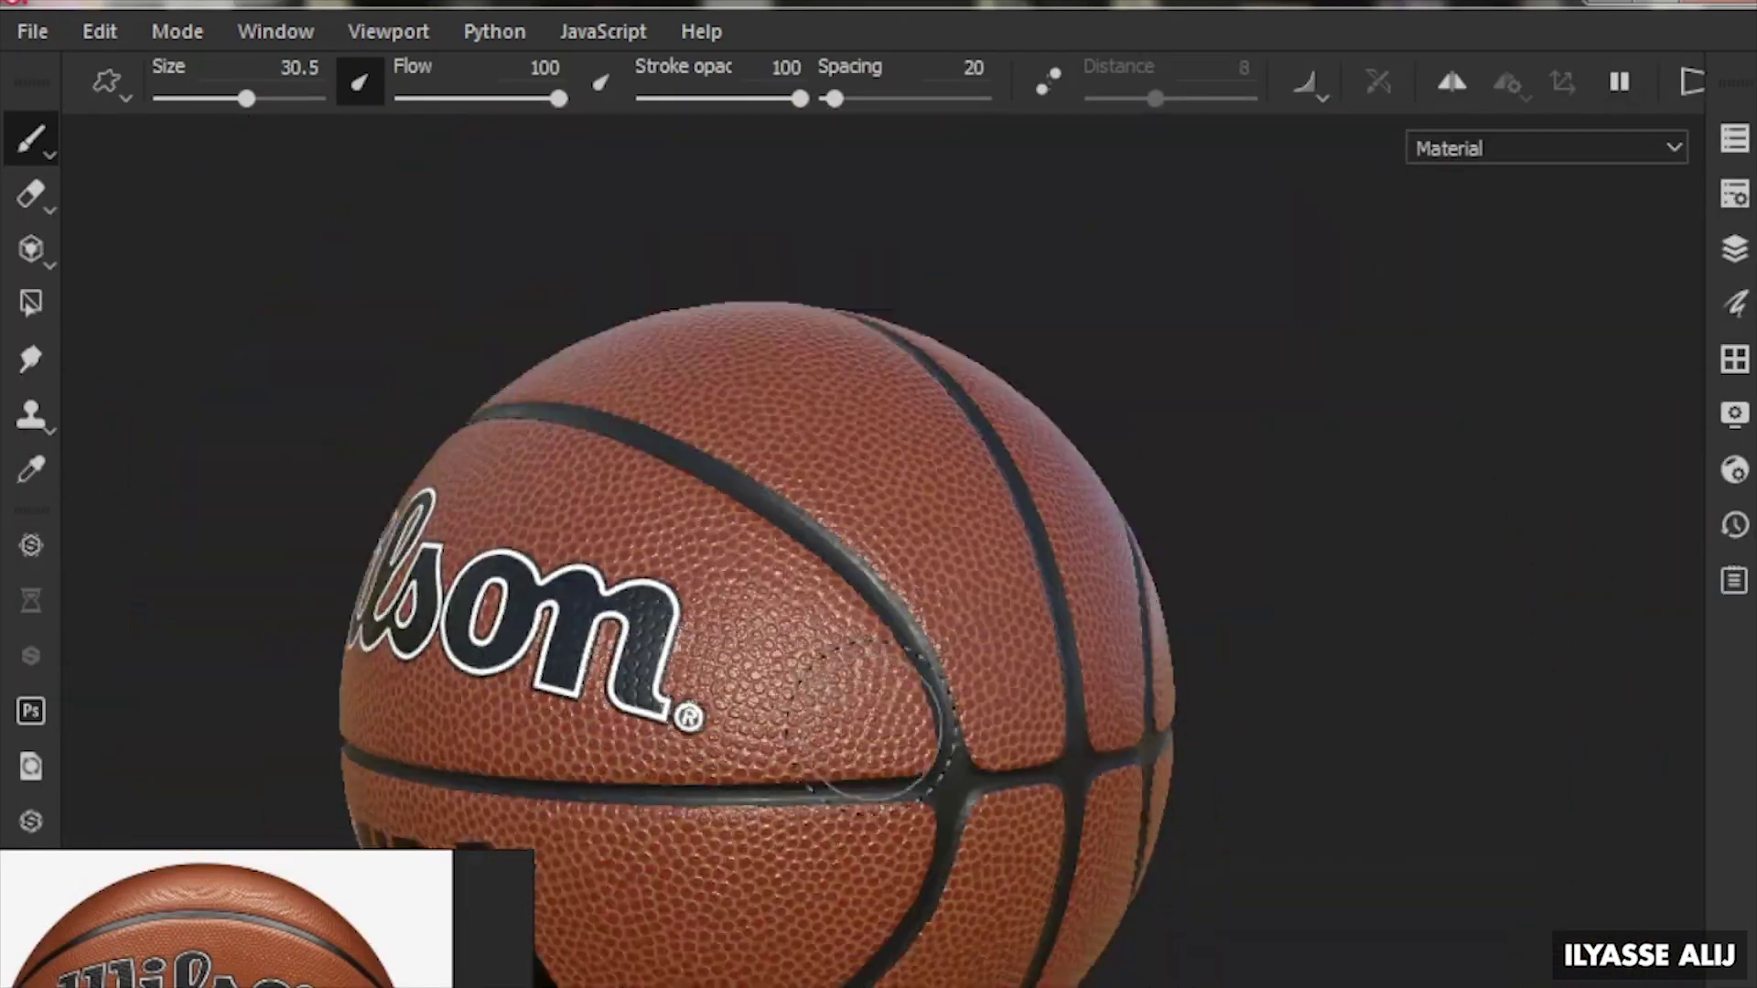
Turn the Wilson ball from its Wilson logo toward the NBA logo
alt+drag(861, 714, 927, 608)
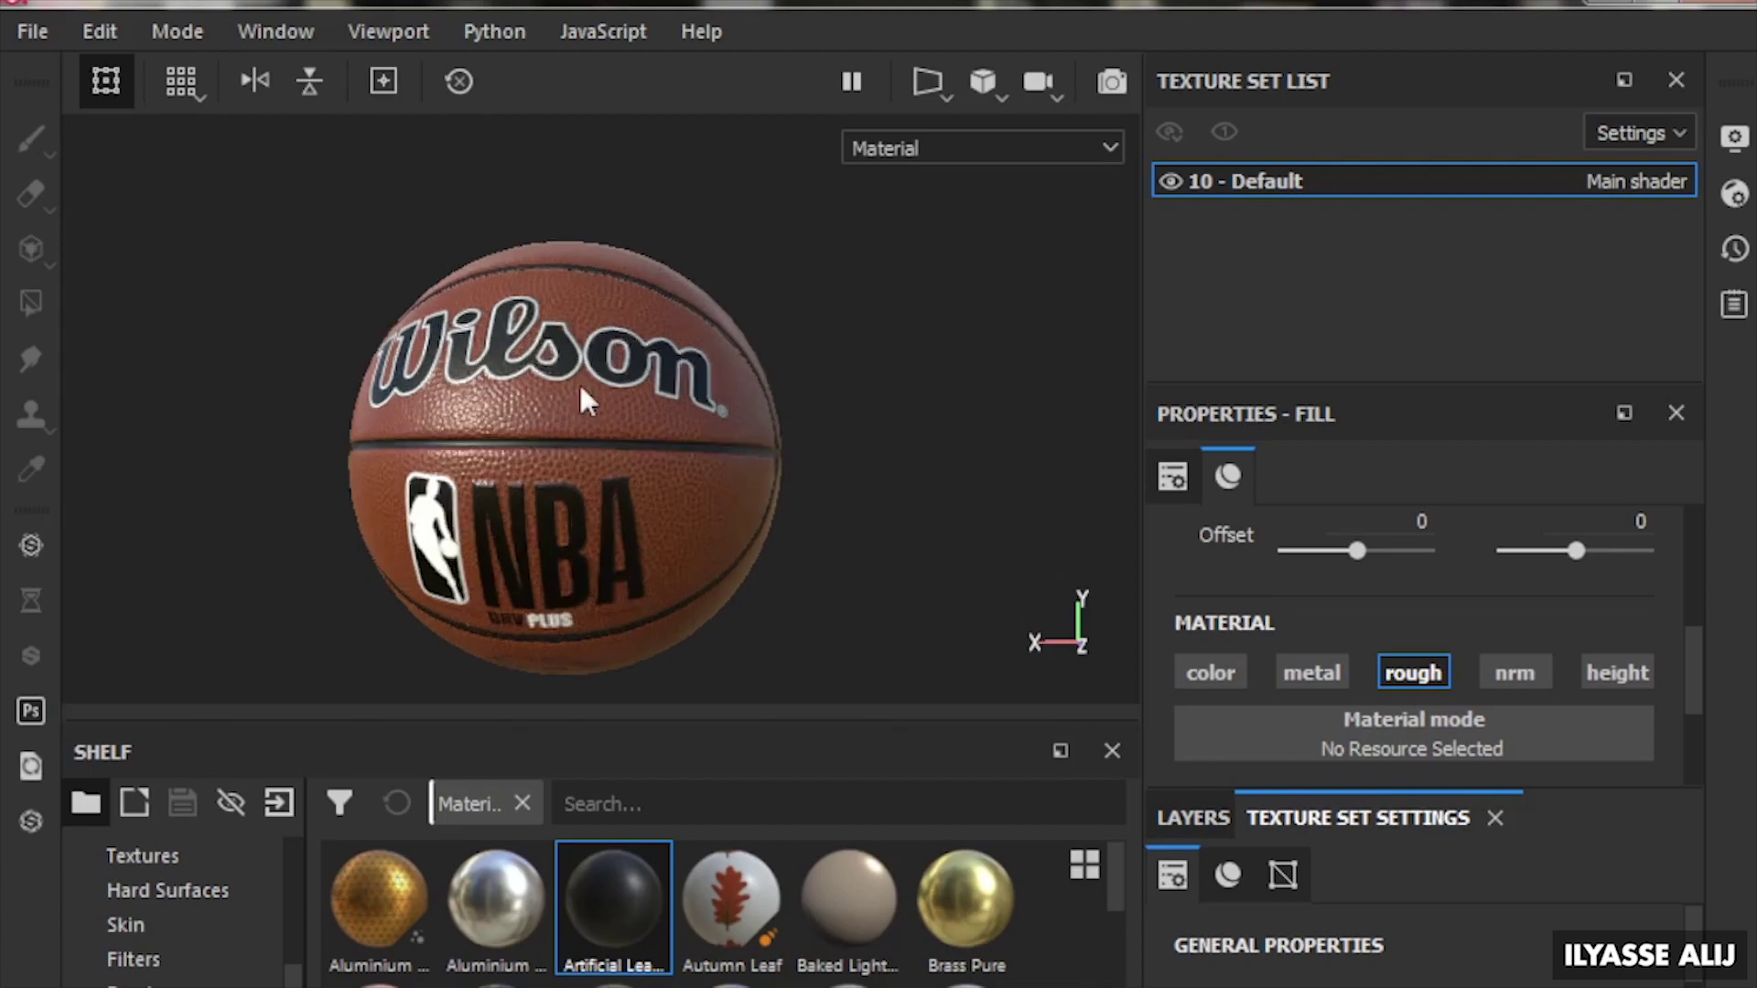
Zoom in on the Wilson logo and shift the lighting to check its shine
key(Tab)
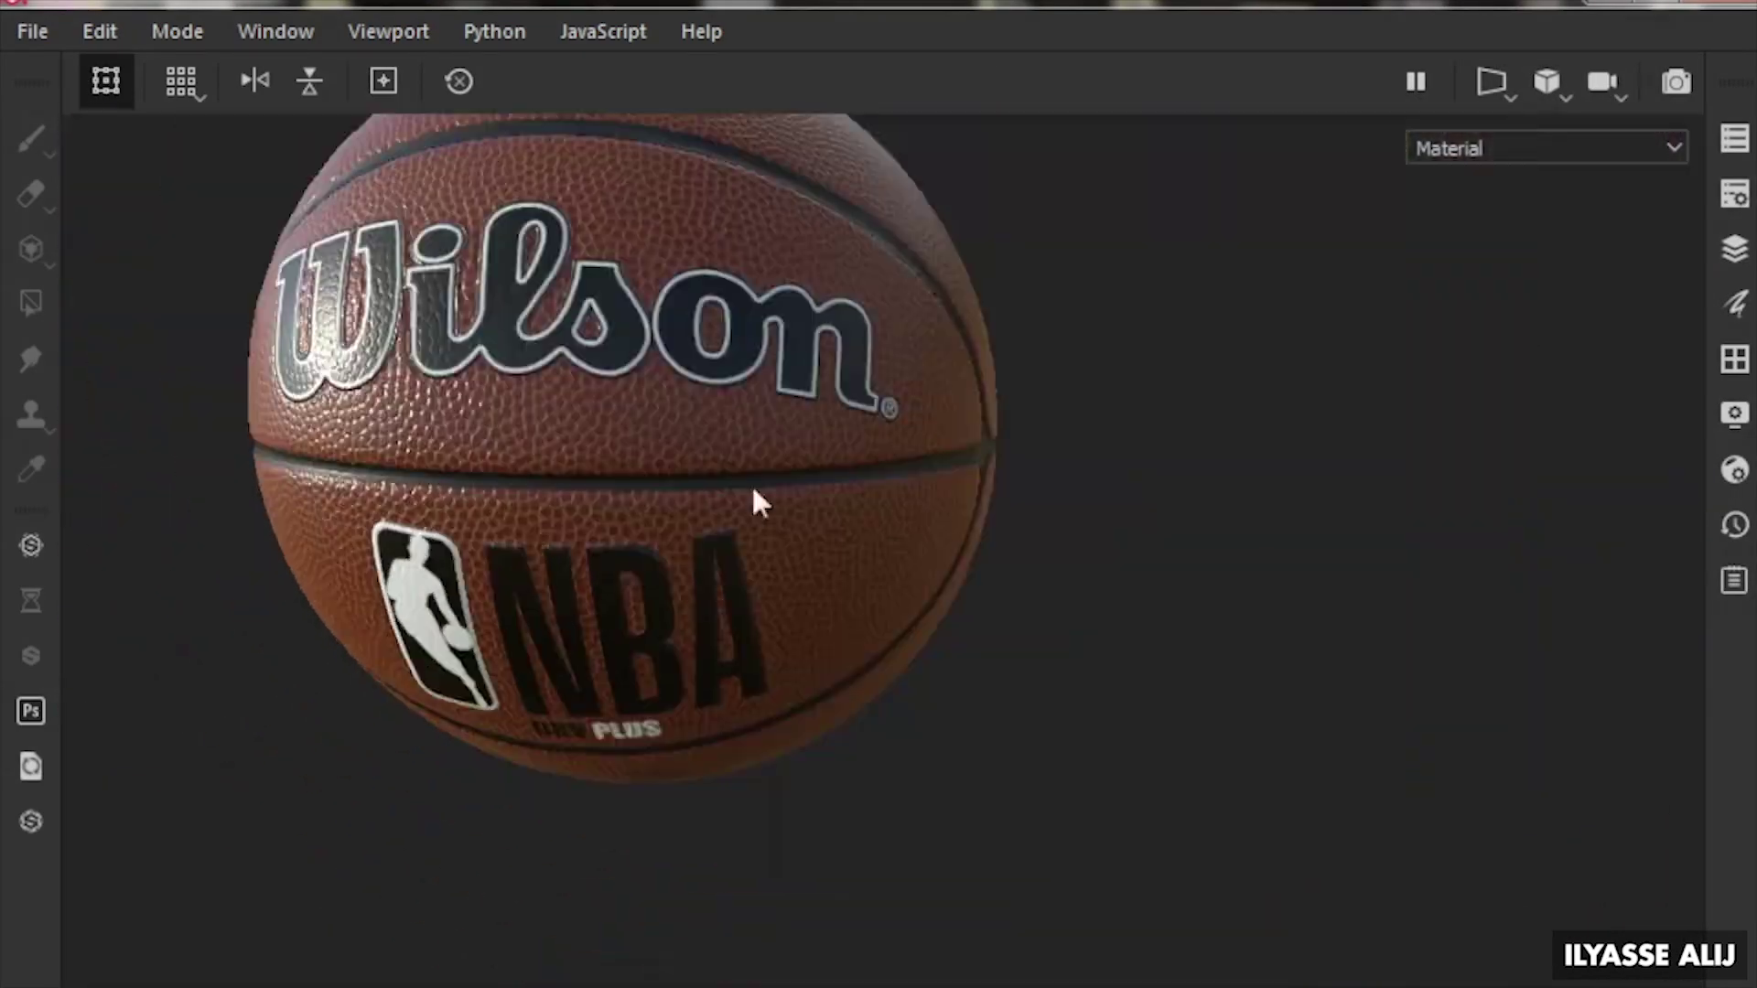
alt+drag(751, 484, 1007, 567)
key(Tab)
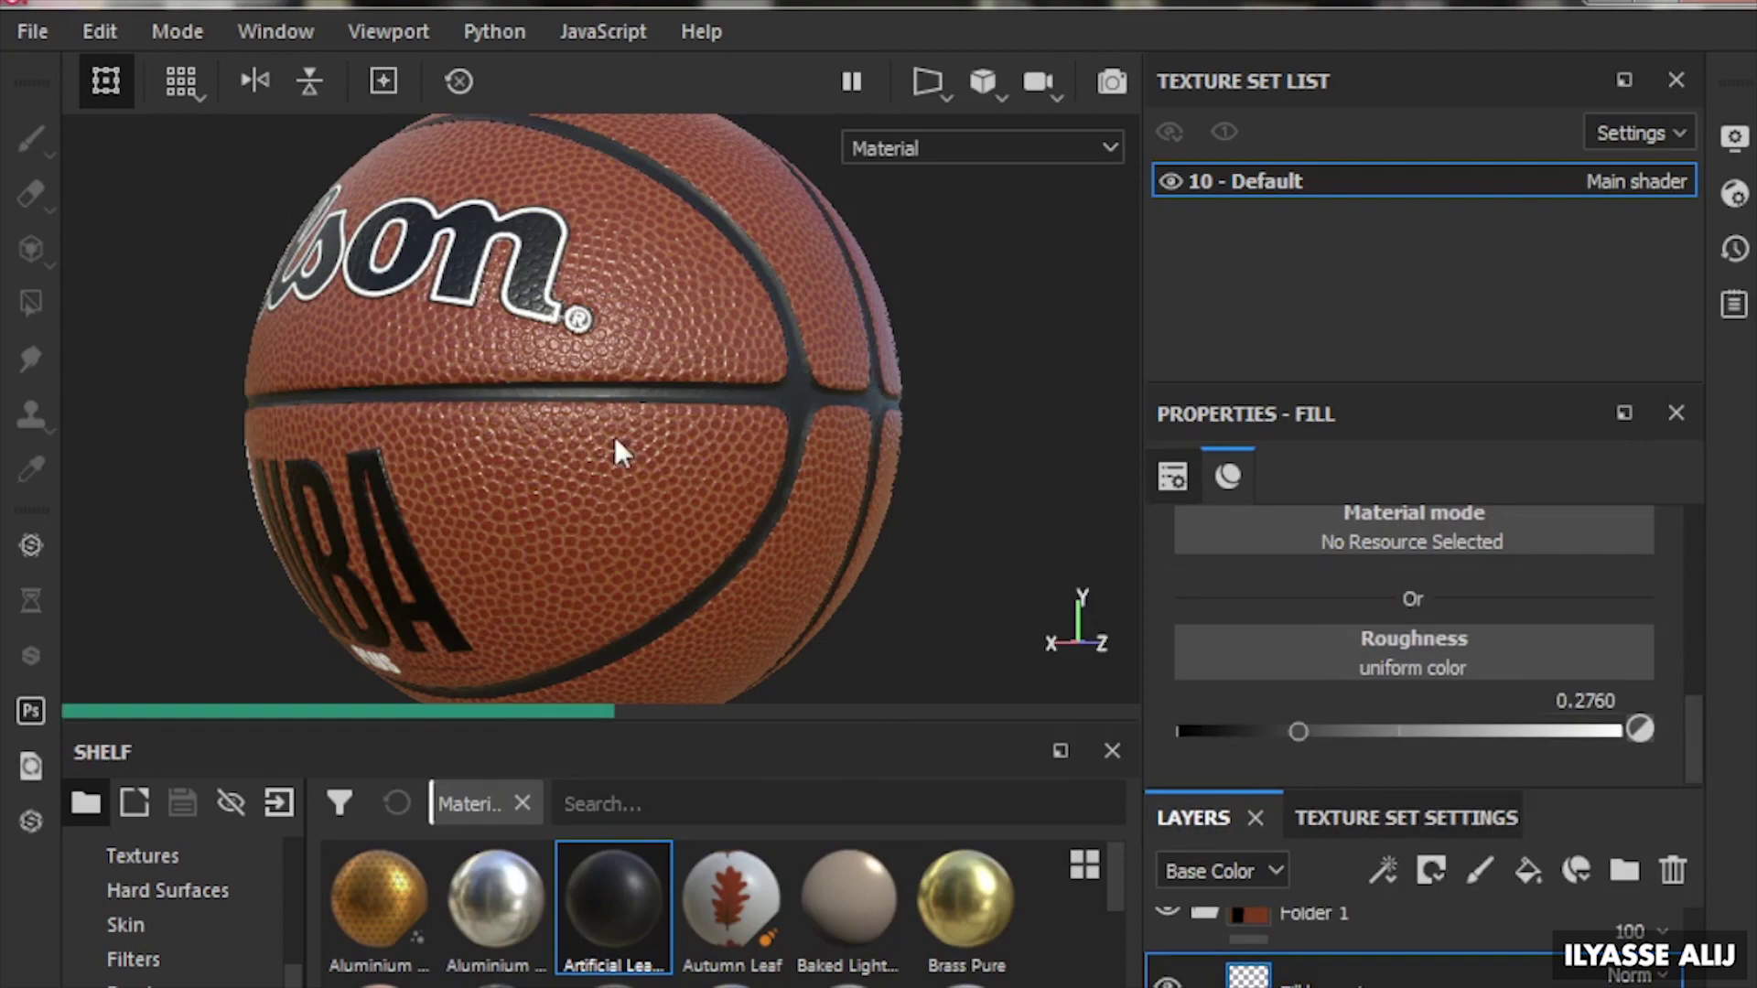
alt+right_drag(693, 383, 561, 302)
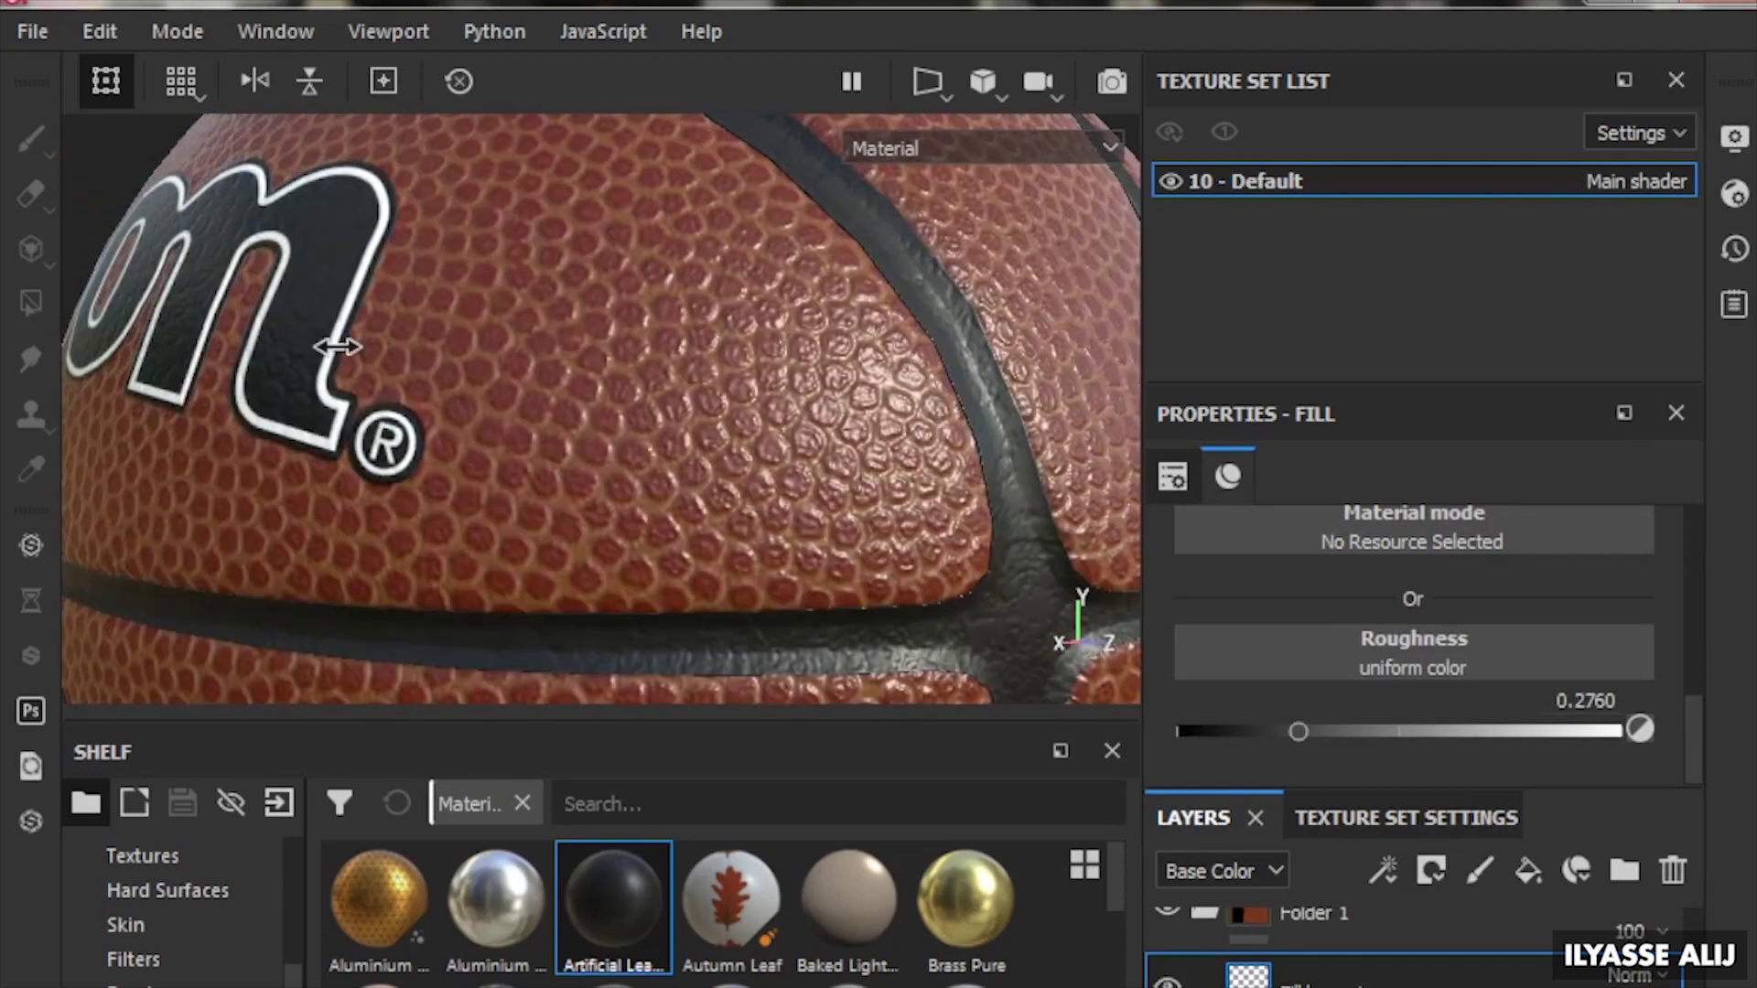
alt+drag(561, 302, 503, 462)
shift+right_drag(503, 462, 549, 462)
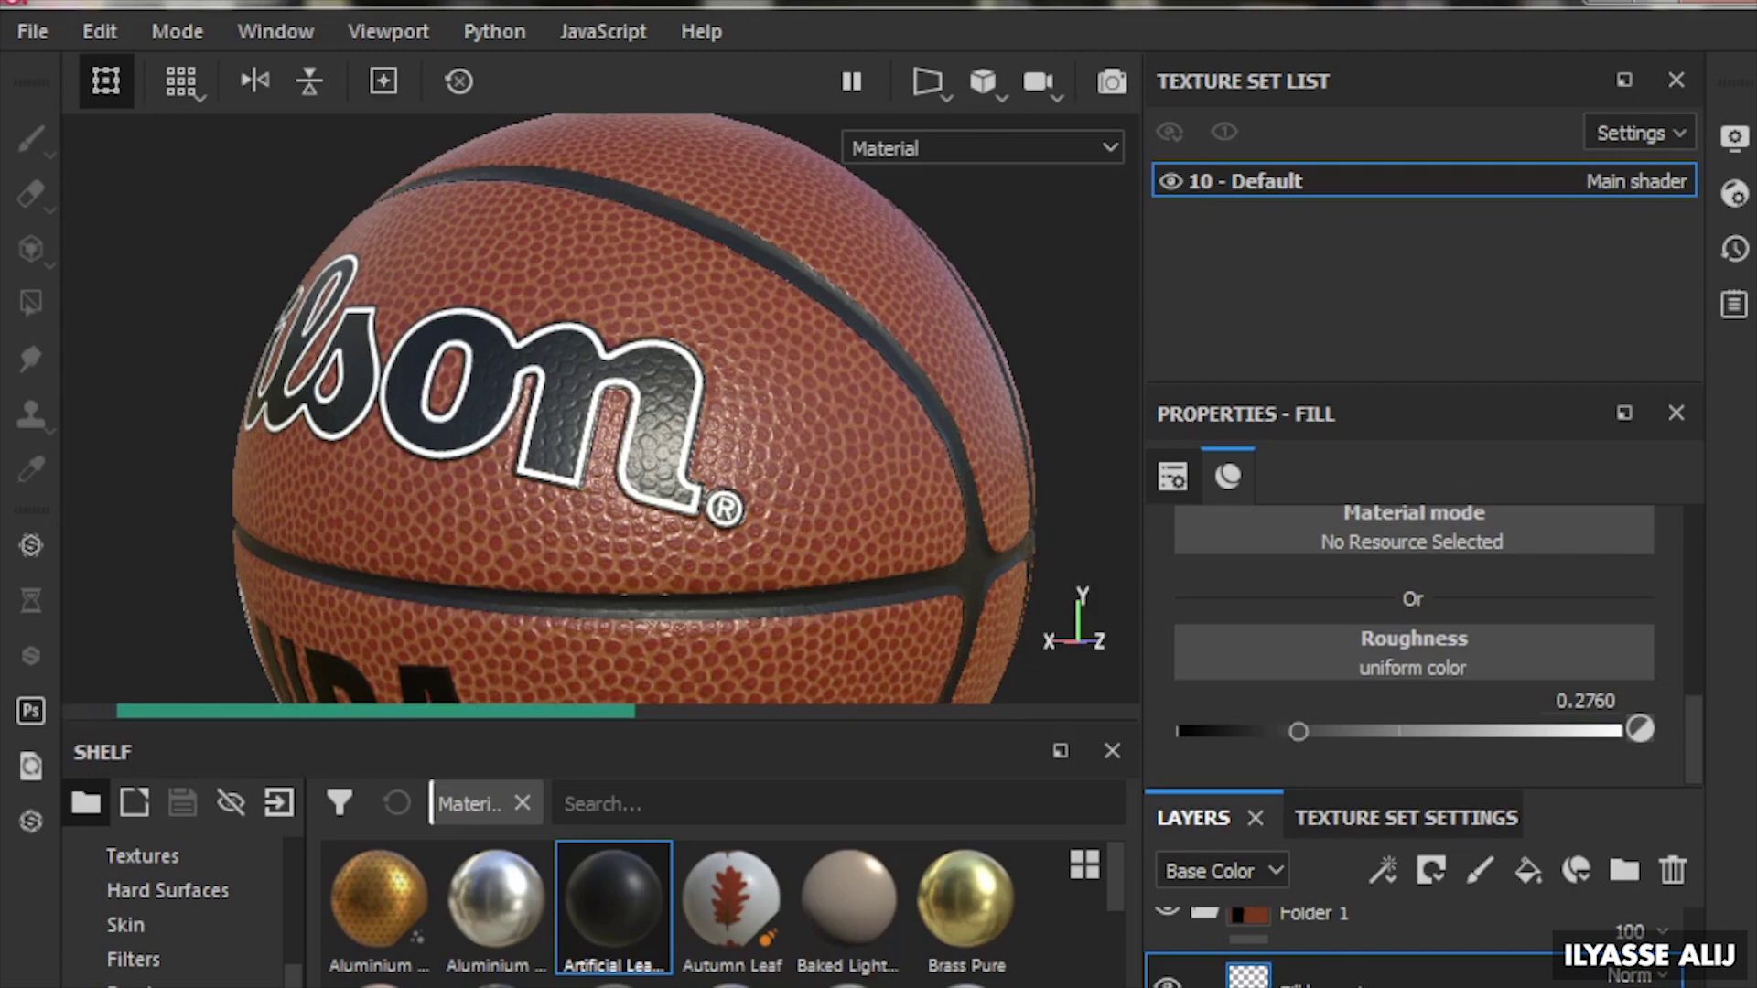
mouse_move(683, 443)
alt+right_down()
mouse_move(475, 457)
mouse_move(550, 439)
alt+right_up()
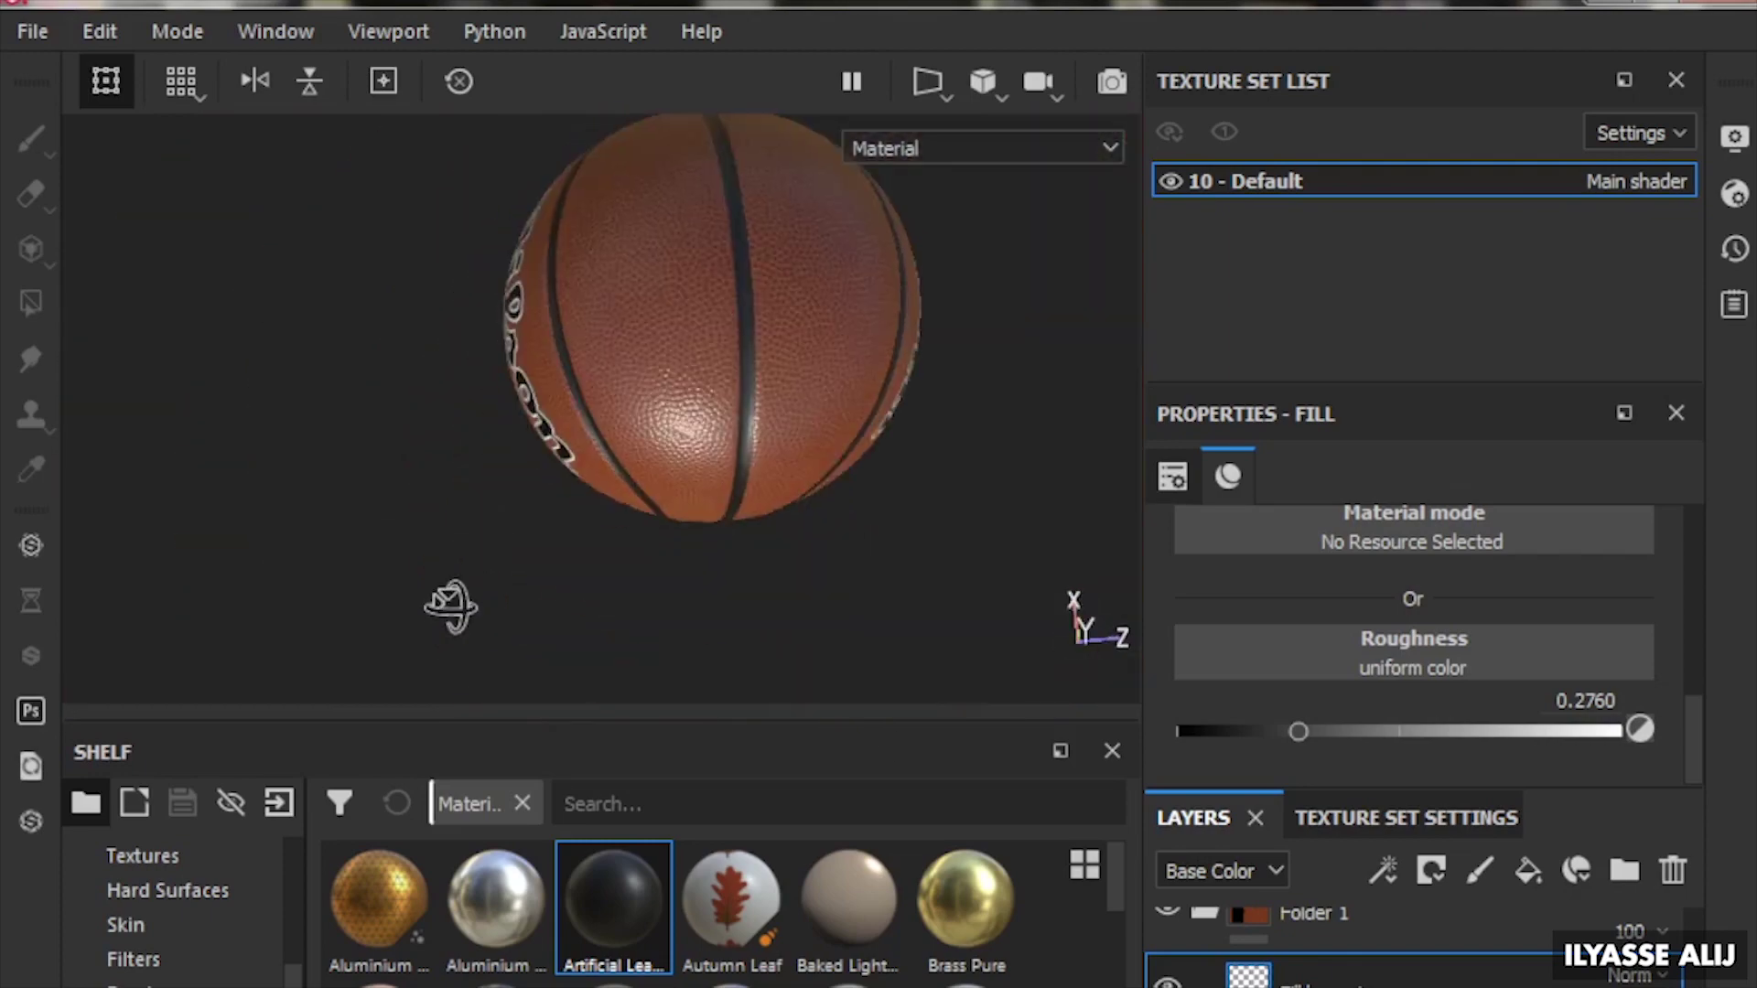
Lower the fill layer roughness to 0.2079 and reframe the Wilson ball
alt+drag(550, 439, 714, 453)
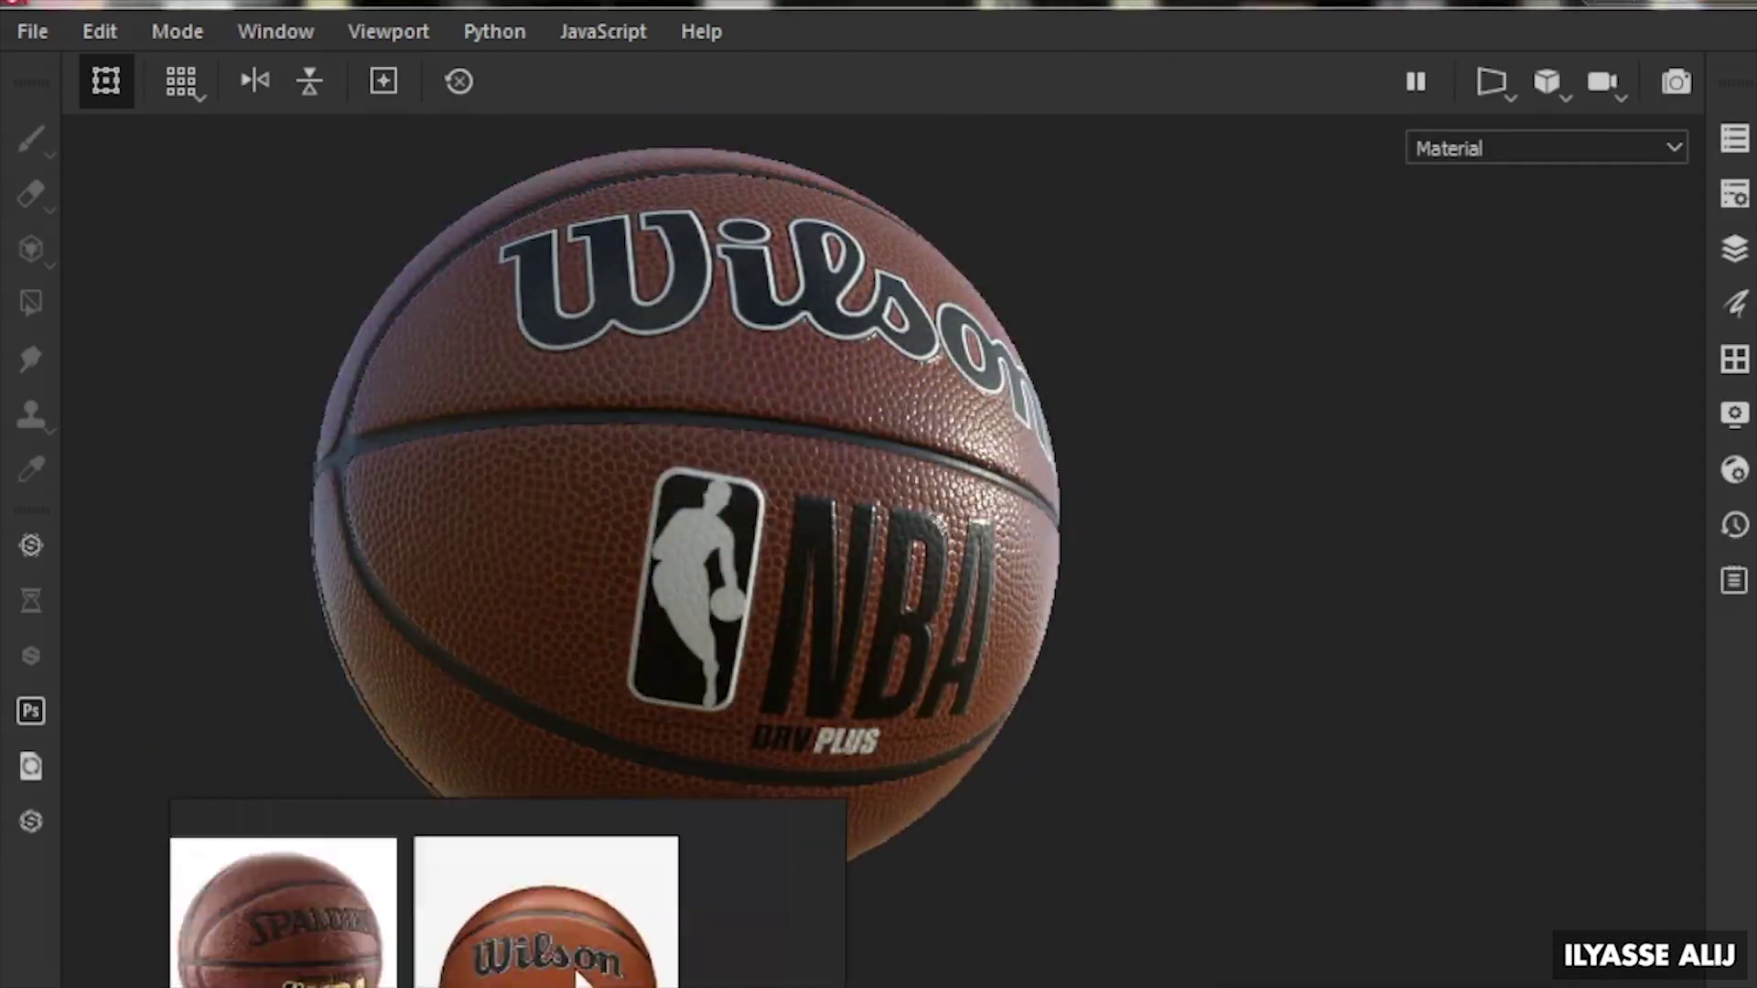
alt+drag(194, 522, 886, 513)
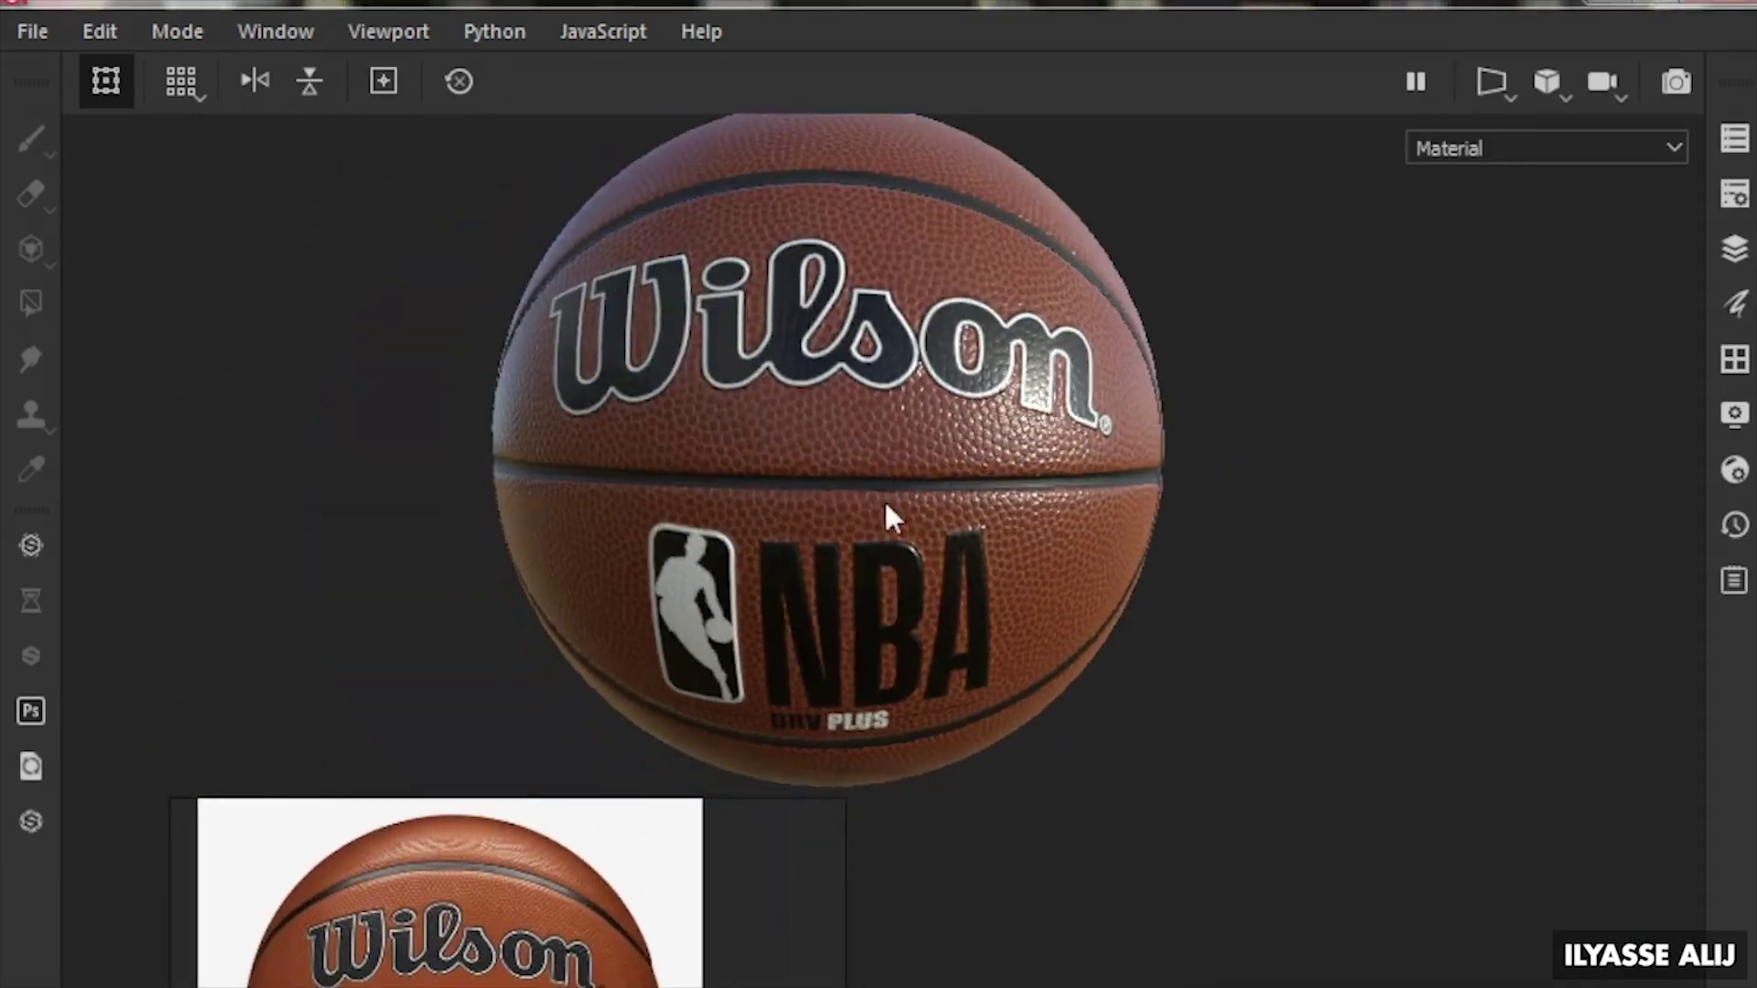
alt+right_drag(886, 513, 957, 497)
alt+drag(957, 497, 883, 471)
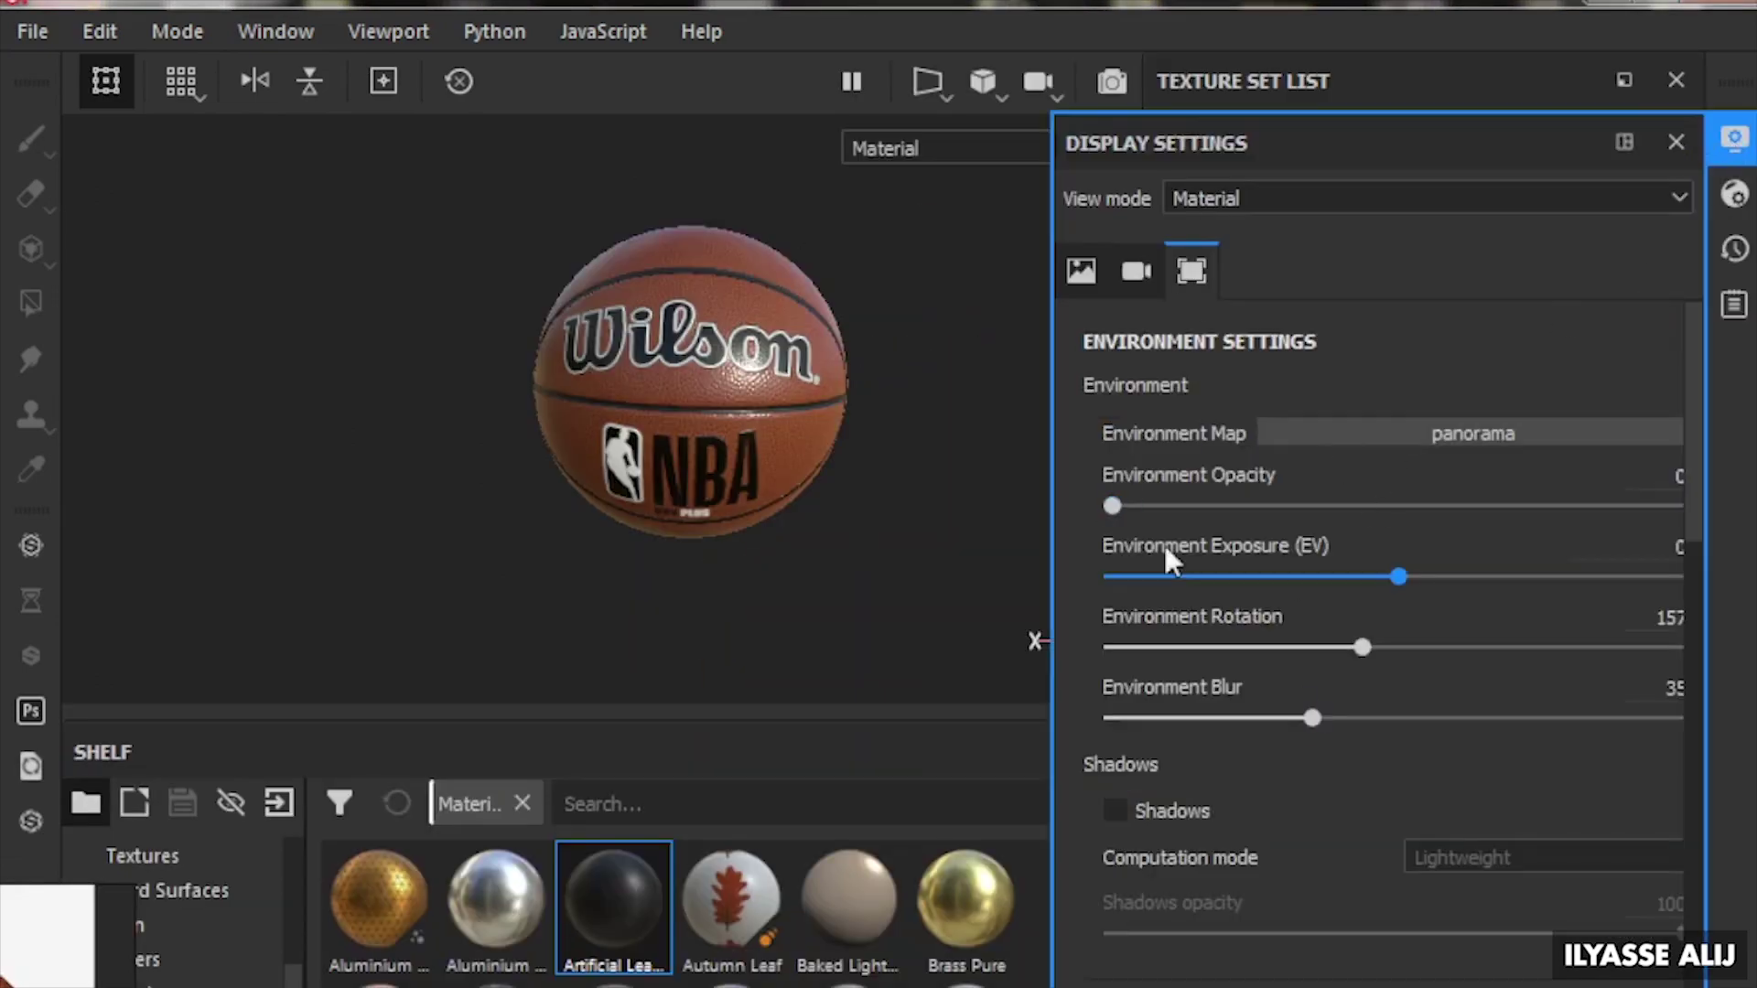
Set environment opacity to 100 and view the Wilson logo against the sky backdrop
drag(1112, 506, 1681, 506)
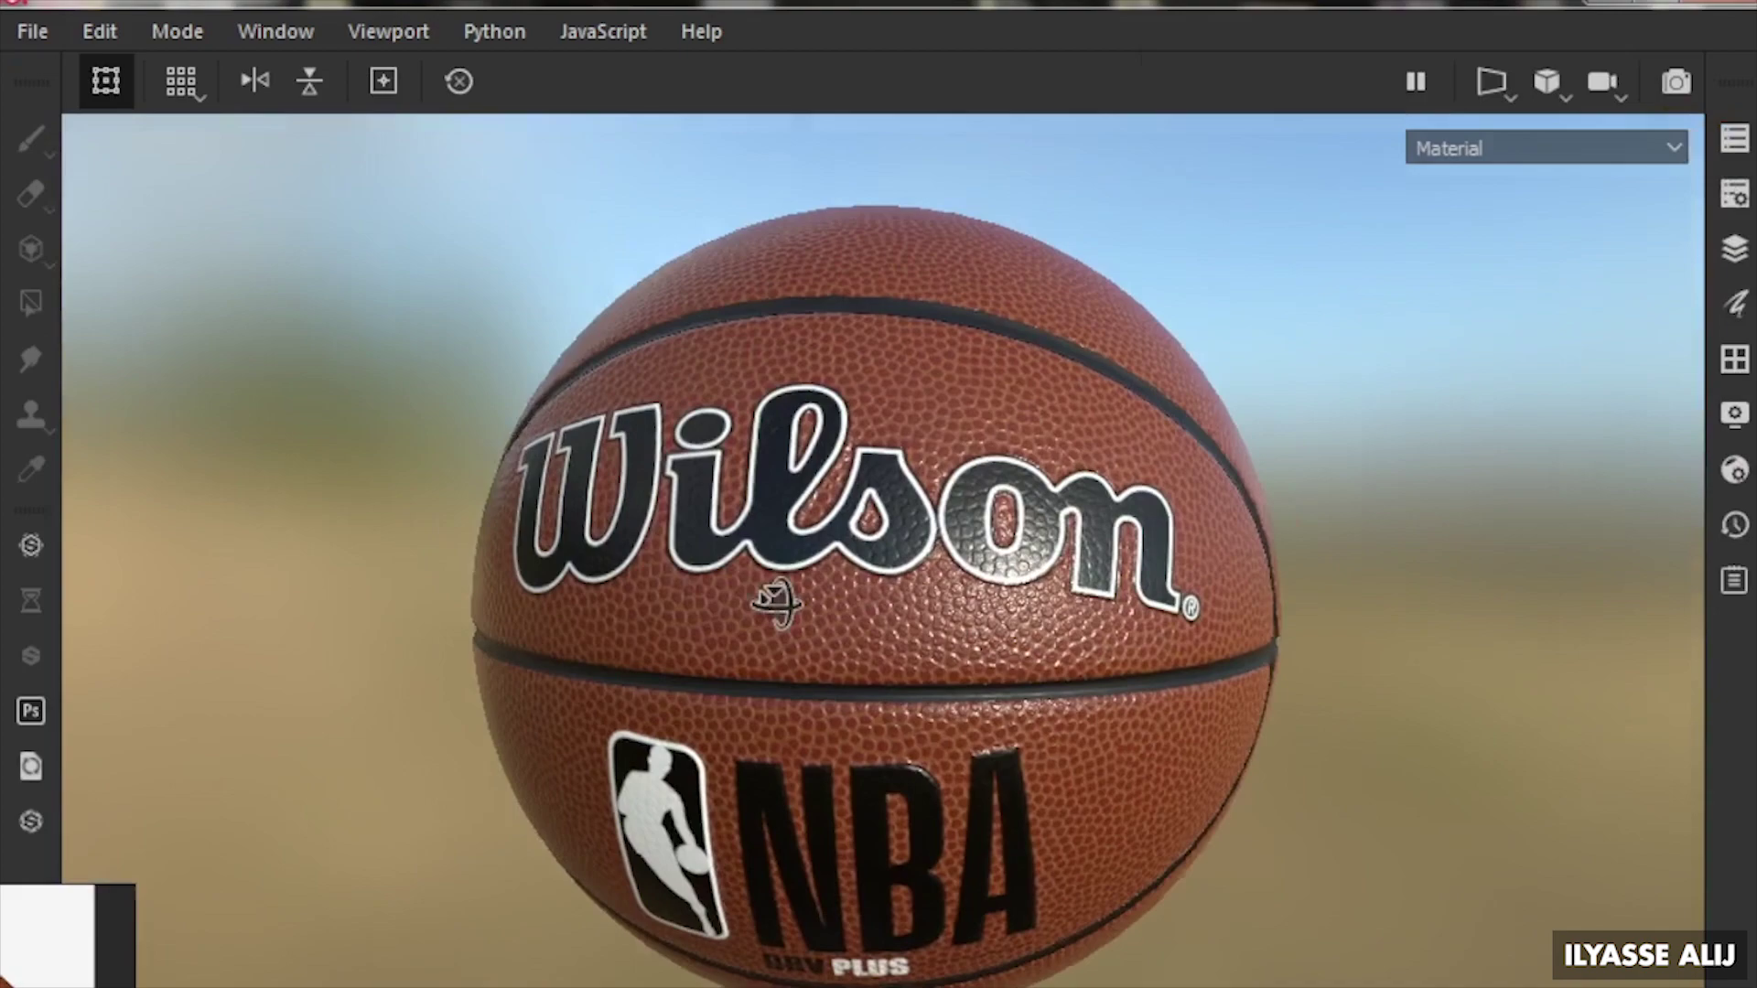
shift+right_drag(776, 604, 714, 618)
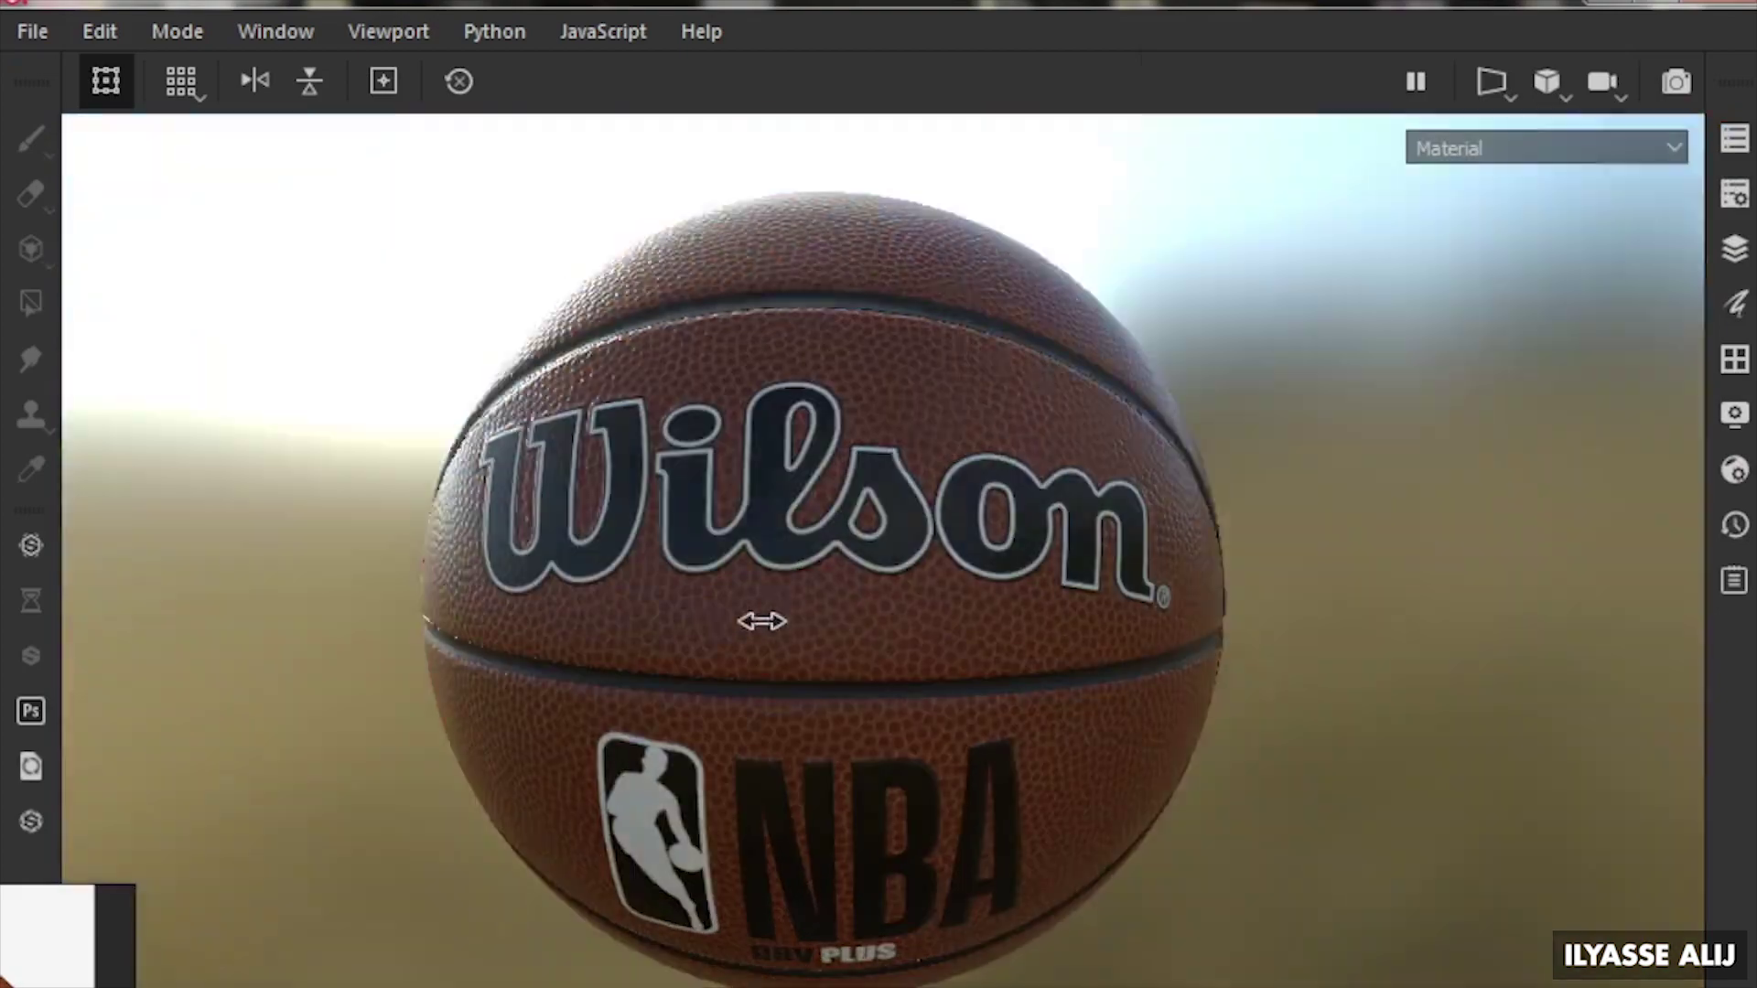
scroll(549, 615, up, 5)
scroll(894, 596, down, 3)
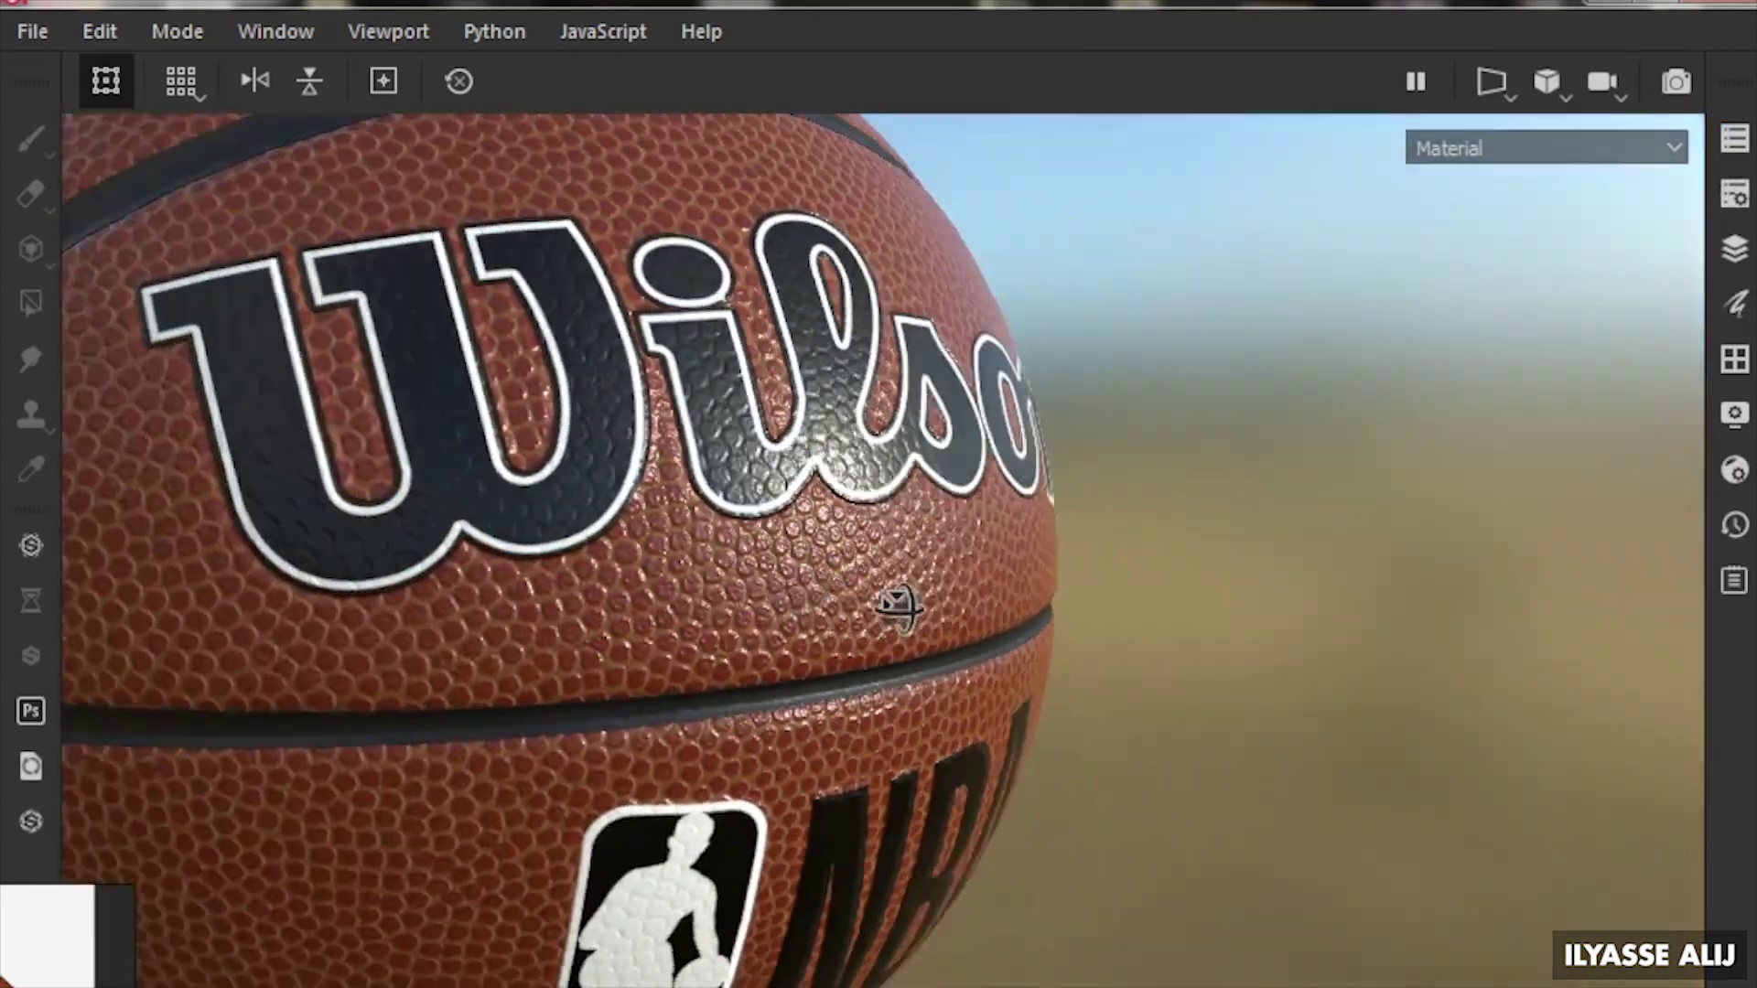
mouse_move(894, 596)
alt+mouse_down()
mouse_move(667, 616)
mouse_move(686, 635)
mouse_move(485, 639)
alt+mouse_up()
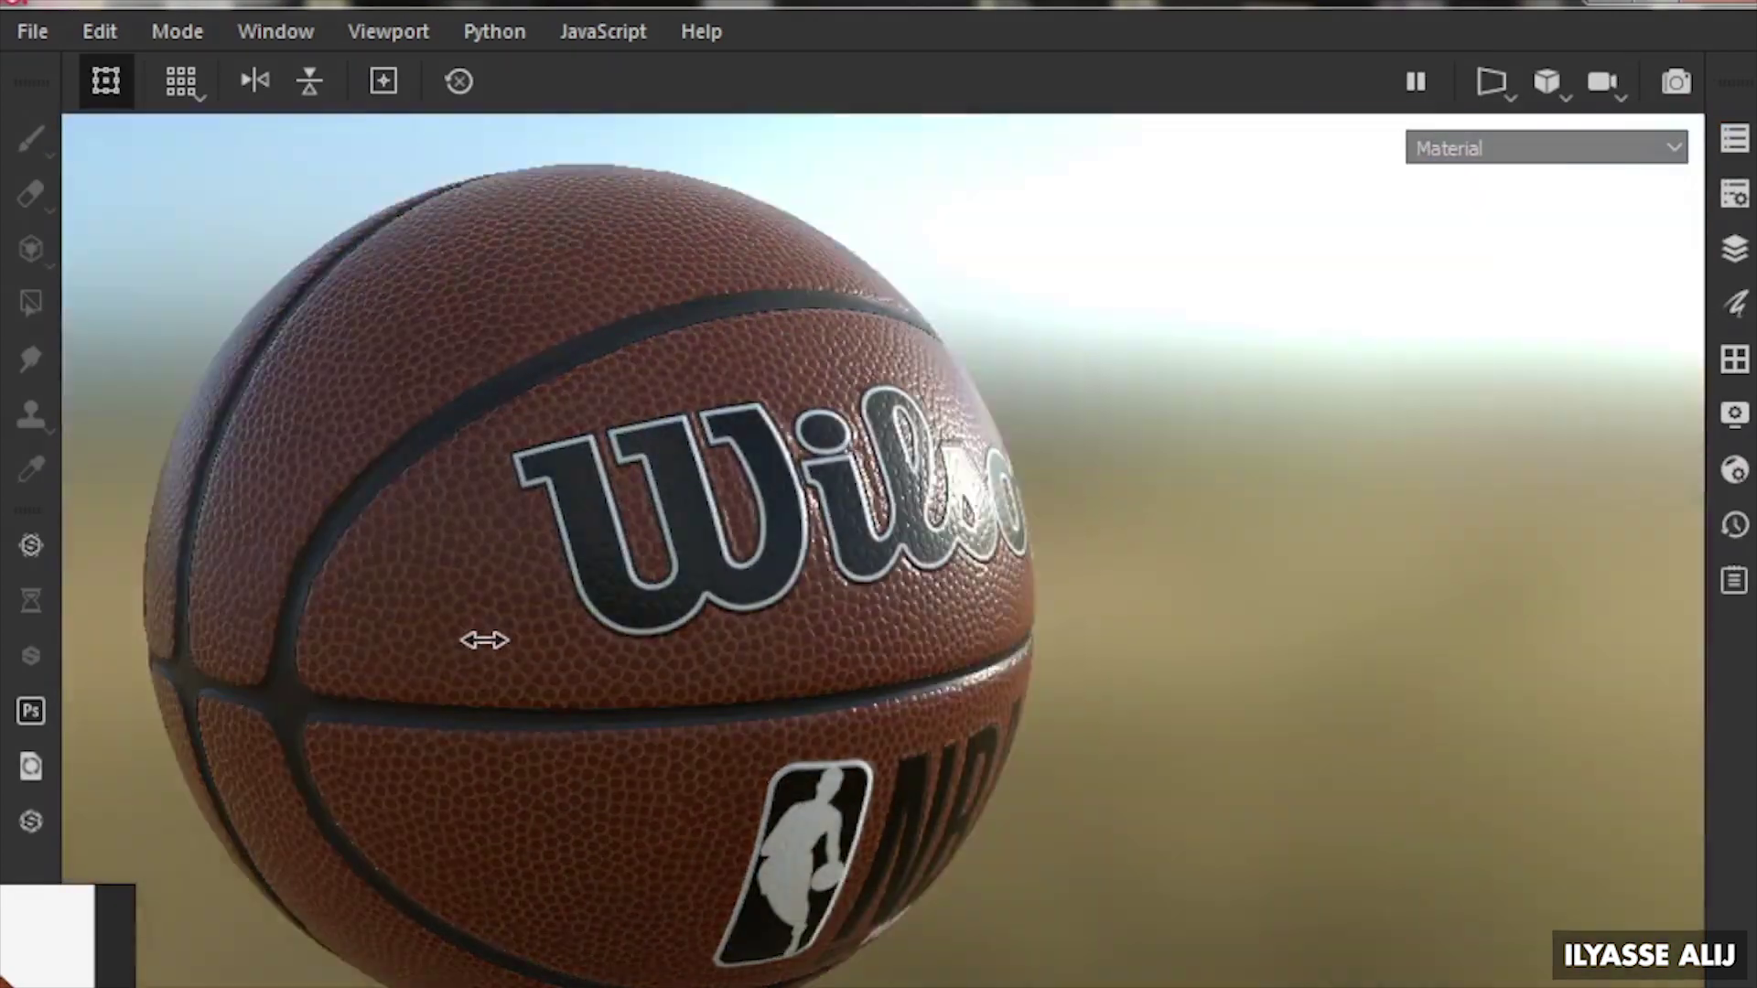
mouse_move(484, 640)
shift+right_down()
mouse_move(373, 620)
mouse_move(492, 618)
shift+right_up()
Orbit to the NBA logo side and rotate the environment lighting around the ball
mouse_move(492, 617)
alt+mouse_down()
mouse_move(742, 686)
mouse_move(1189, 521)
alt+mouse_up()
mouse_move(1189, 522)
shift+right_down()
mouse_move(1137, 549)
mouse_move(1247, 568)
mouse_move(1161, 588)
shift+right_up()
scroll(1318, 618, down, 5)
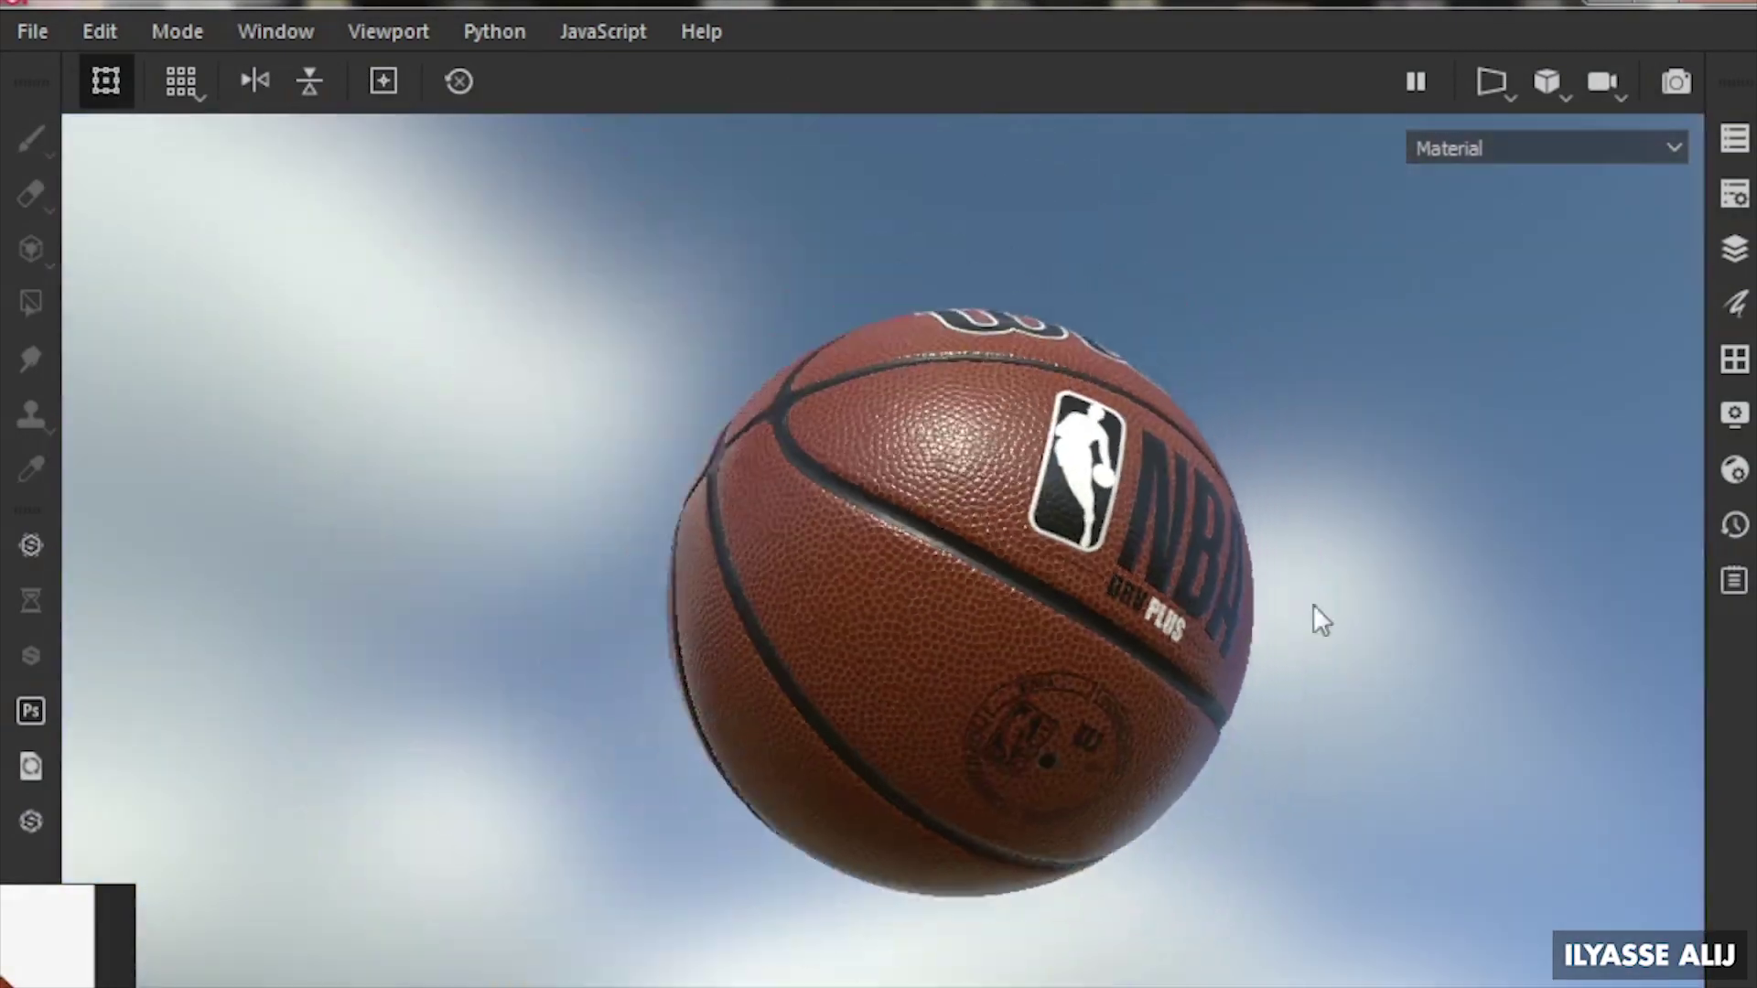
mouse_move(1314, 604)
alt+mouse_down()
mouse_move(965, 745)
mouse_move(1102, 816)
mouse_move(1000, 870)
mouse_move(778, 842)
alt+mouse_up()
alt+right_drag(778, 841, 831, 929)
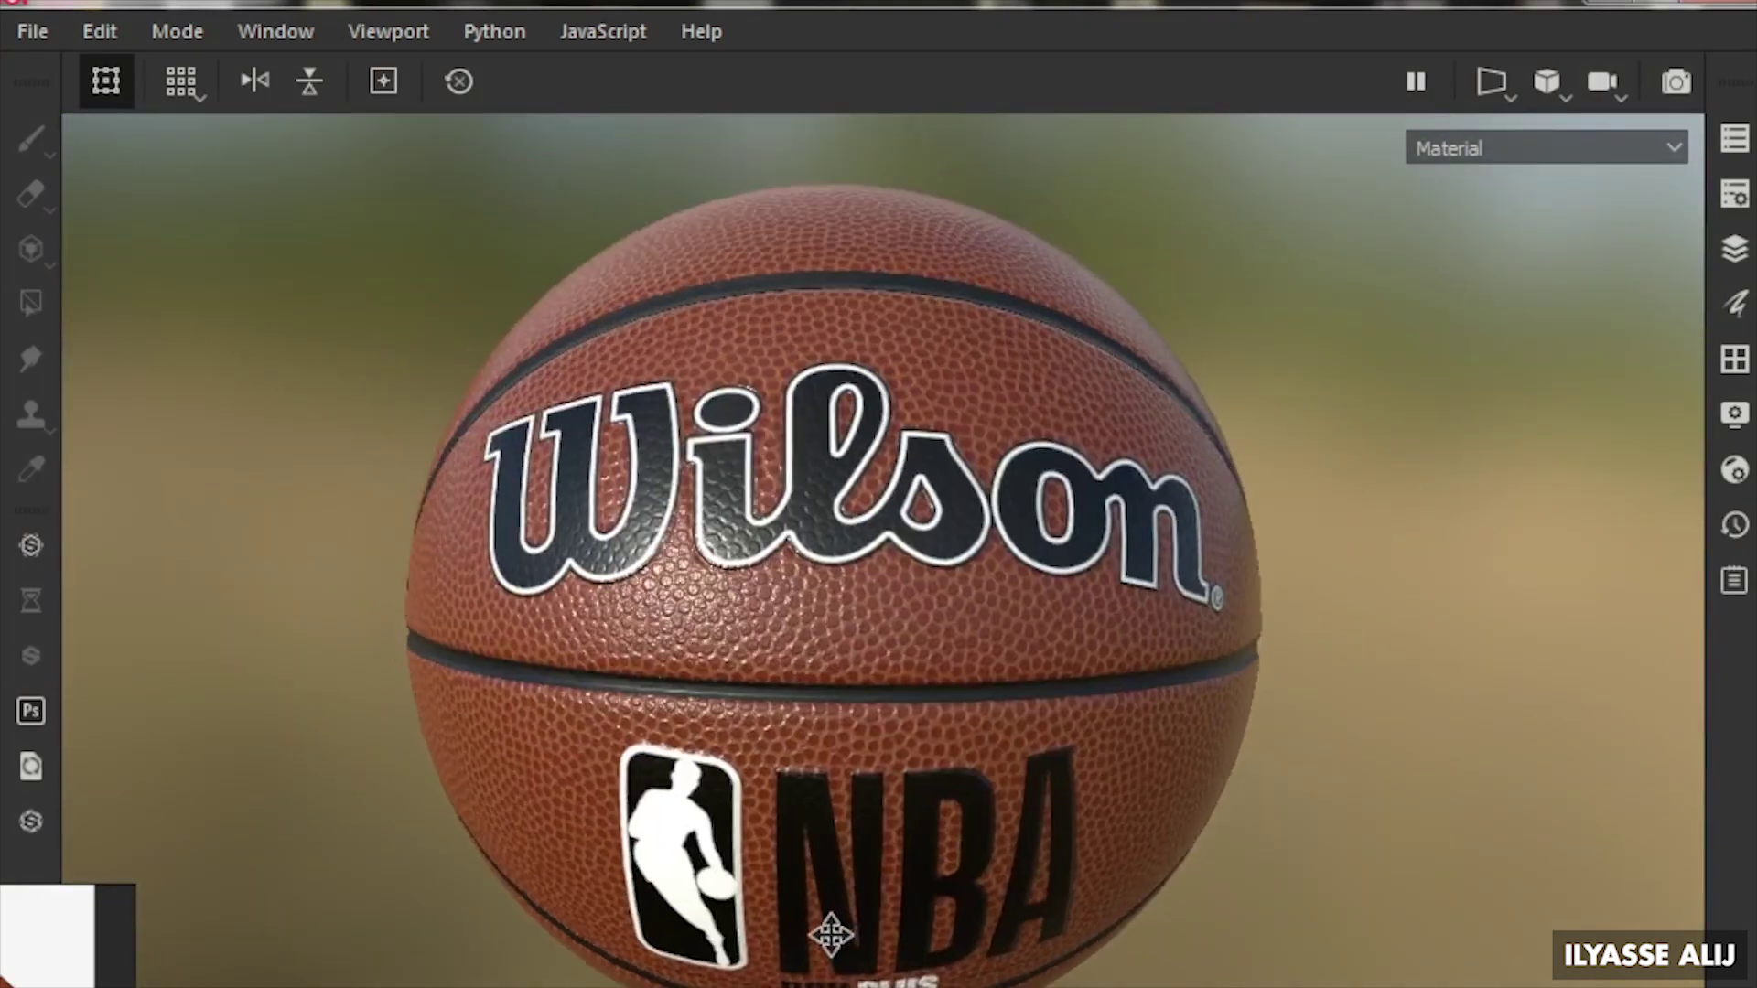
mouse_move(831, 929)
alt+mouse_down()
mouse_move(788, 894)
mouse_move(797, 870)
mouse_move(638, 868)
alt+mouse_up()
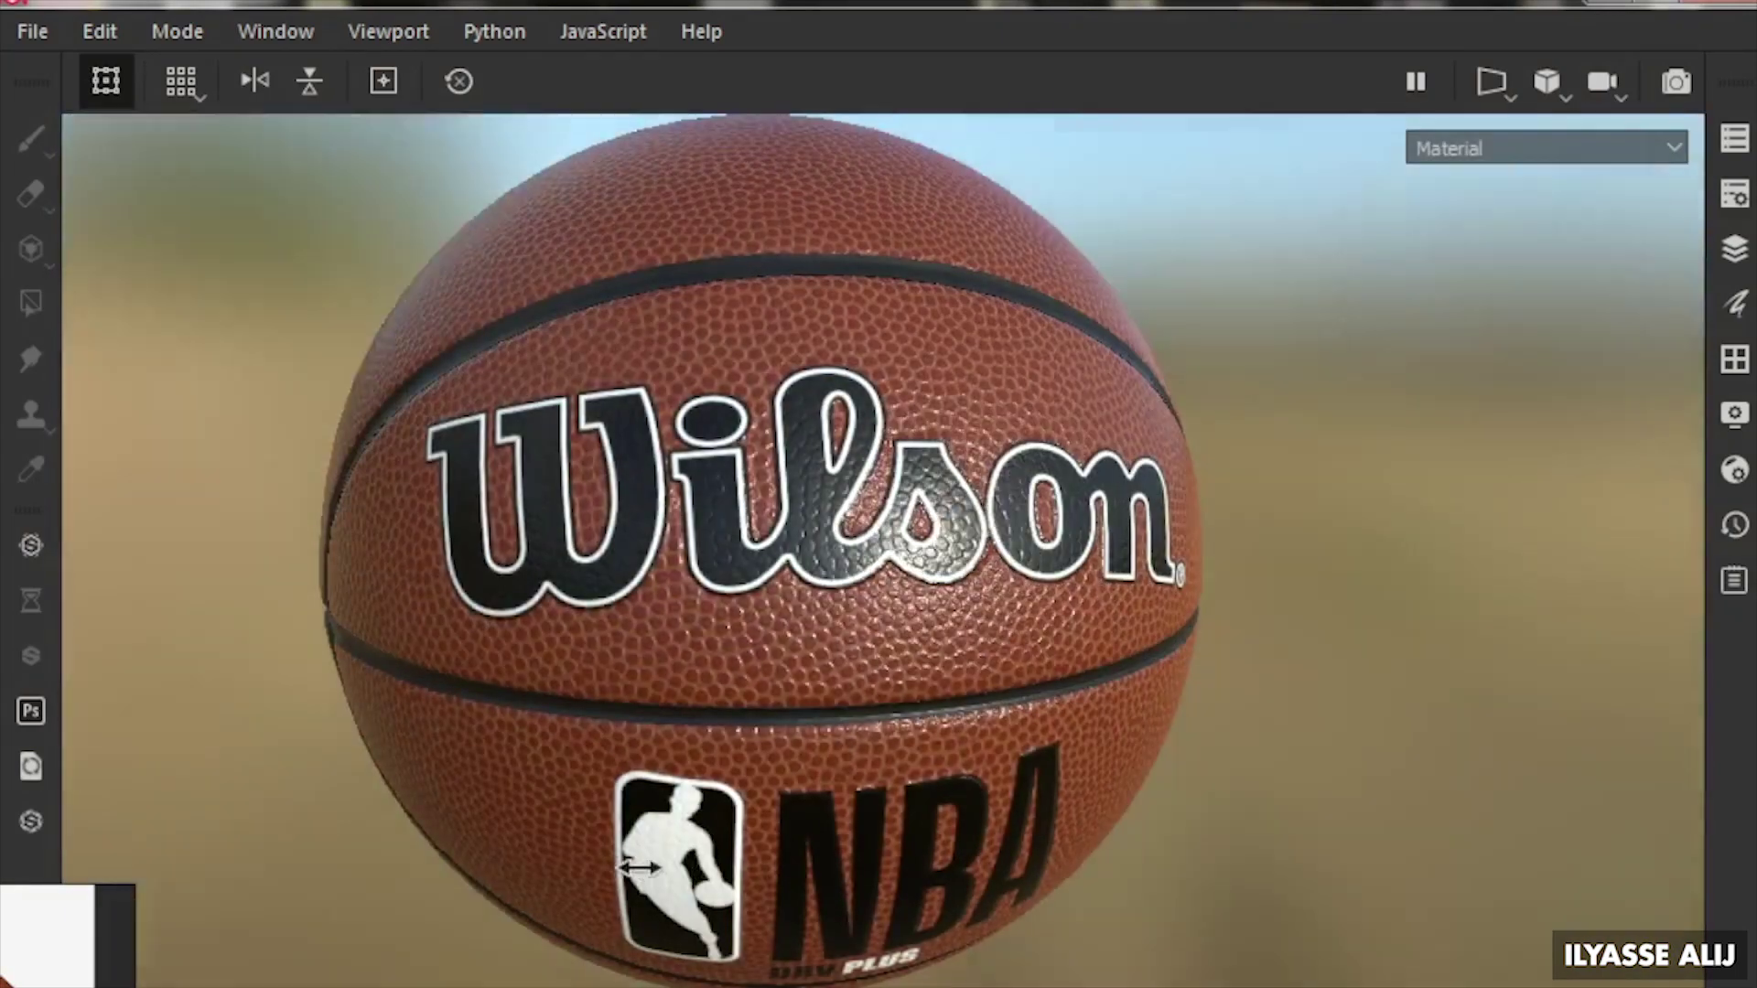
shift+right_drag(638, 868, 630, 870)
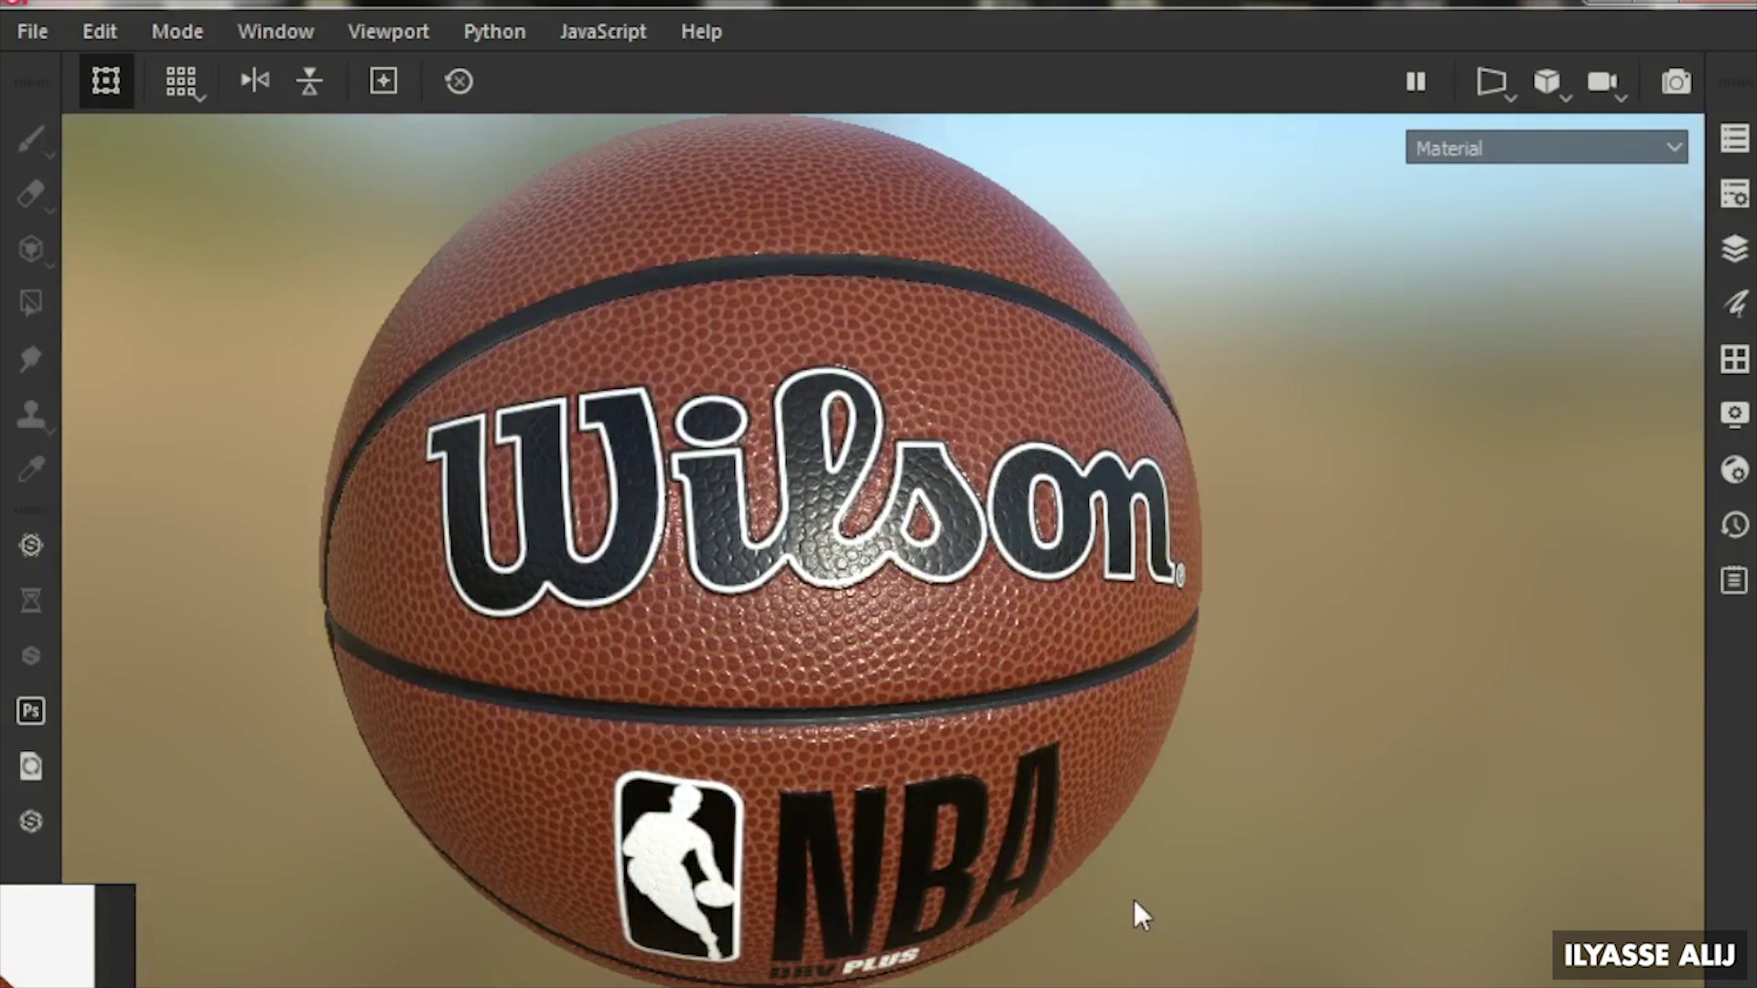
key(Tab)
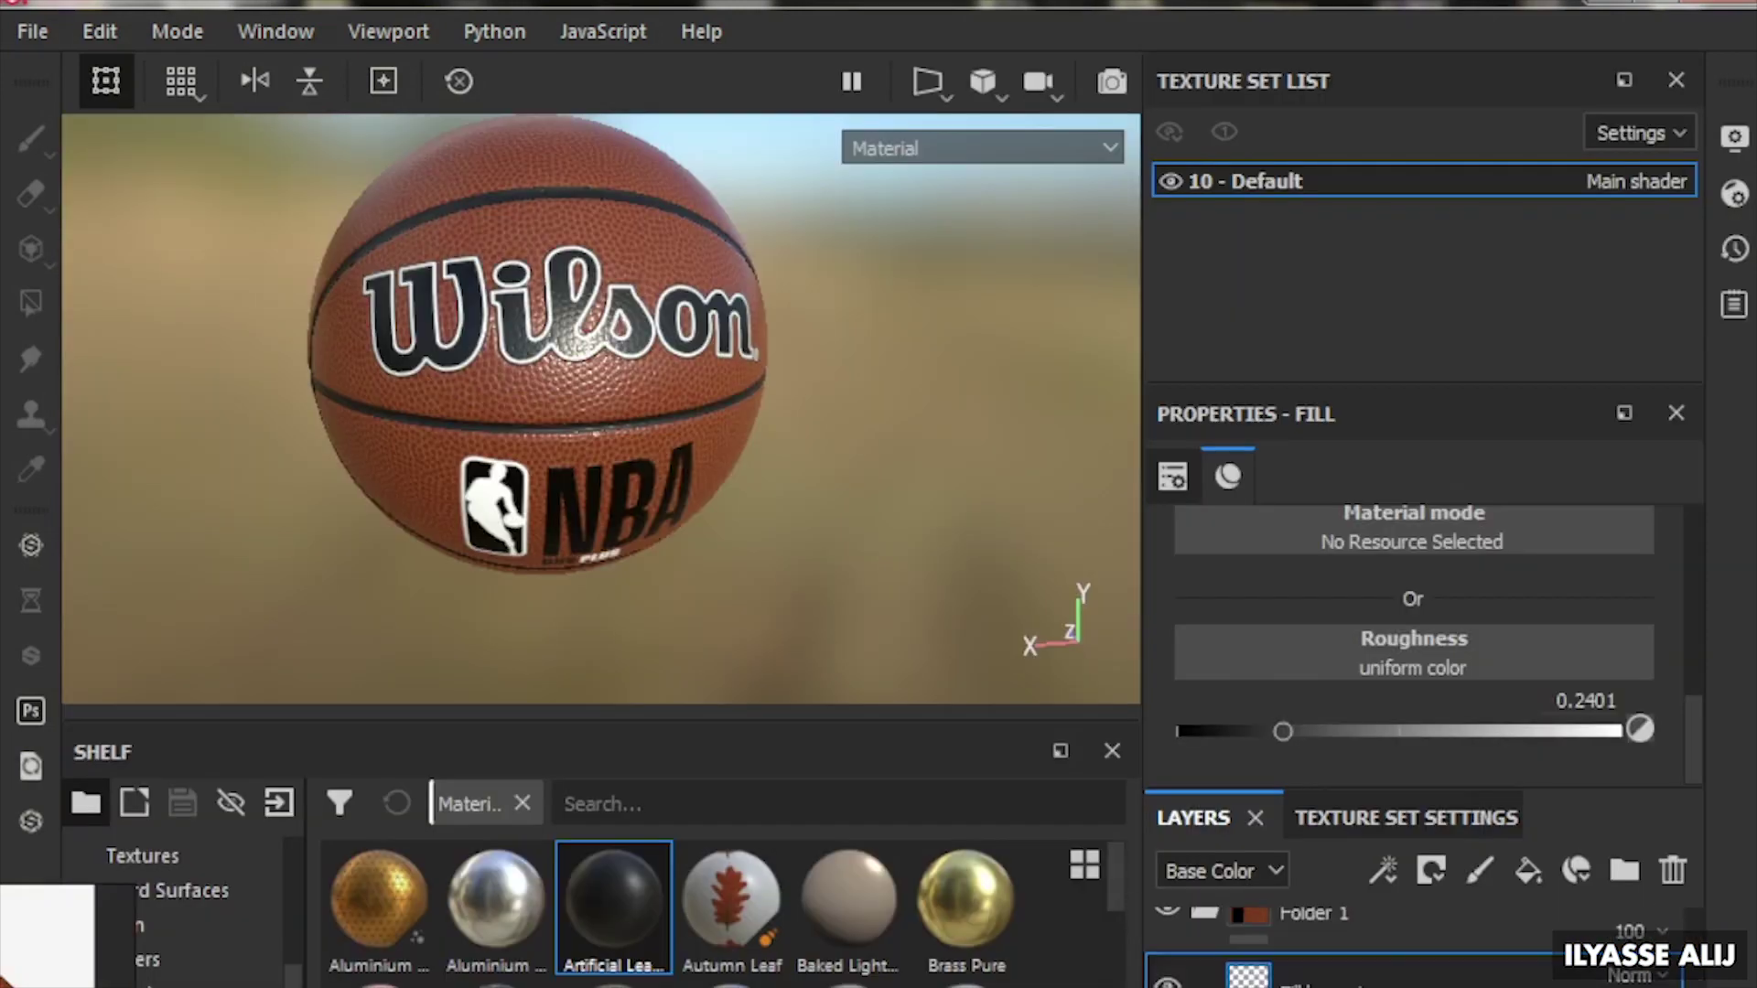
Review the Wilson ball full-screen, turning the logo to front and rotating the HDRI to blue sky
key(Tab)
alt+right_drag(676, 443, 699, 518)
mouse_move(698, 518)
alt+mouse_down()
mouse_move(608, 392)
mouse_move(607, 511)
alt+mouse_up()
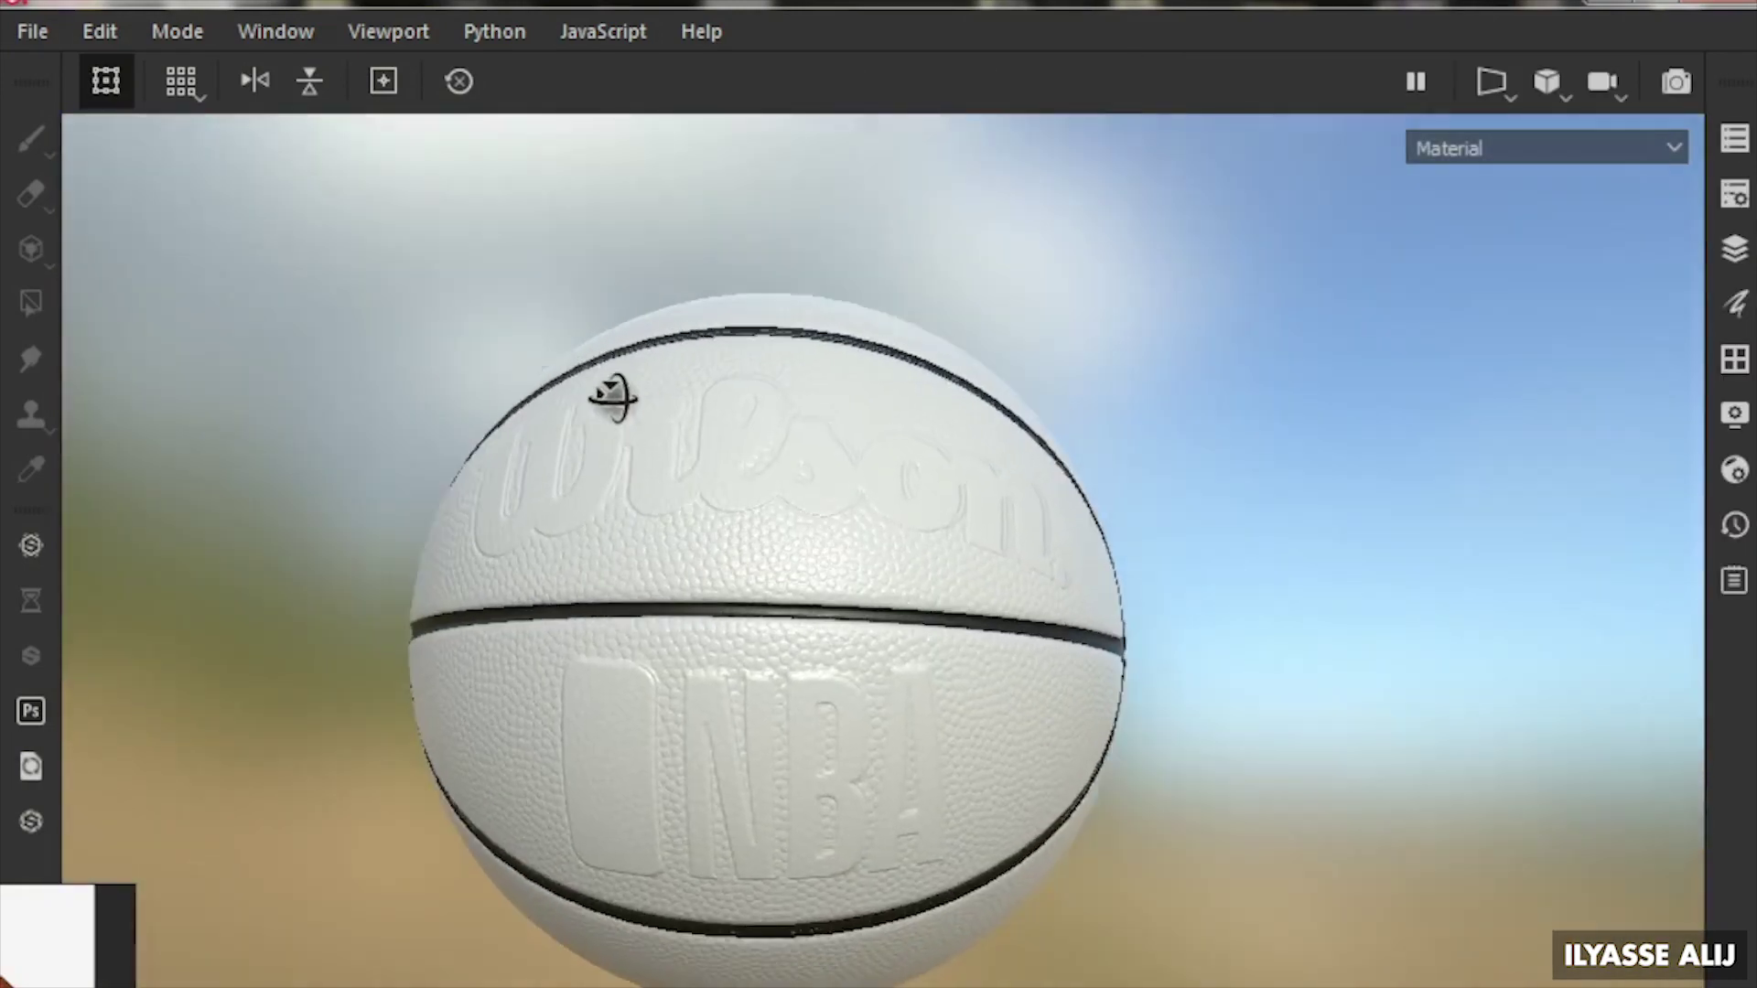
mouse_move(607, 510)
shift+right_down()
mouse_move(583, 494)
mouse_move(608, 502)
shift+right_up()
mouse_move(608, 502)
alt+mouse_down()
mouse_move(1106, 521)
mouse_move(641, 432)
alt+mouse_up()
mouse_move(640, 435)
alt+right_down()
mouse_move(706, 522)
mouse_move(563, 524)
mouse_move(636, 541)
mouse_move(526, 529)
mouse_move(537, 555)
alt+right_up()
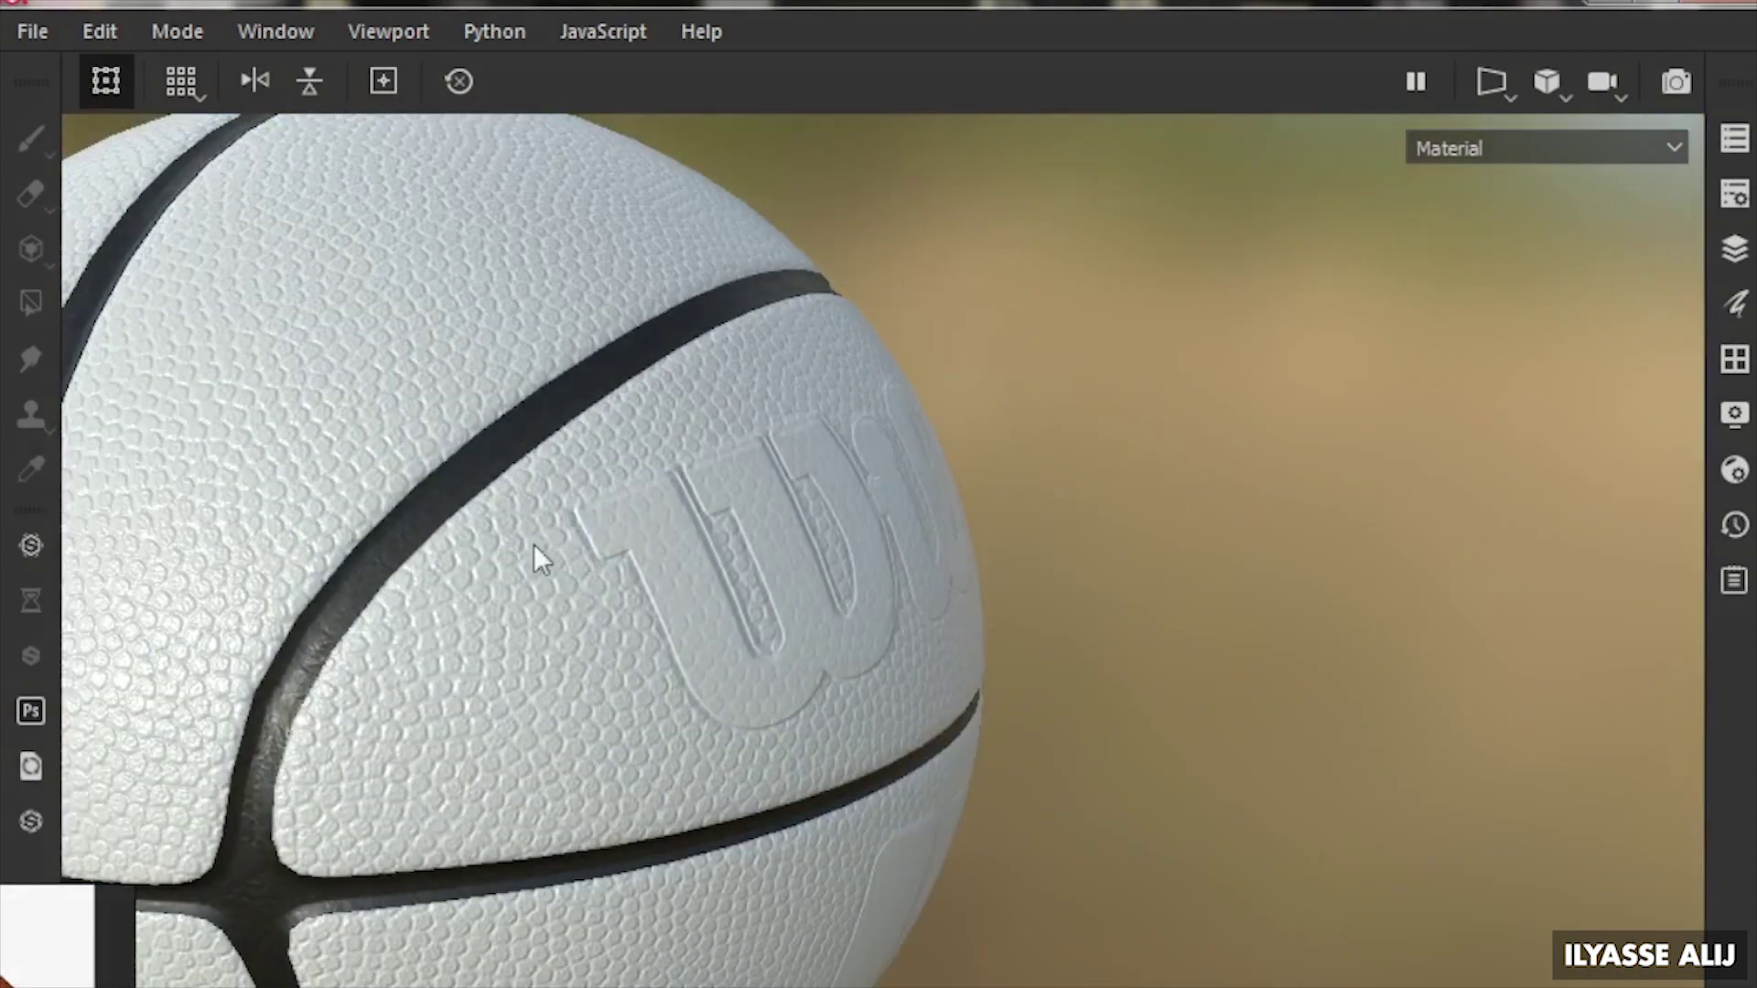
alt+middle_drag(536, 555, 786, 575)
mouse_move(786, 575)
alt+mouse_down()
mouse_move(490, 568)
mouse_move(729, 616)
alt+mouse_up()
mouse_move(729, 616)
alt+right_down()
mouse_move(757, 607)
mouse_move(685, 636)
mouse_move(991, 836)
alt+right_up()
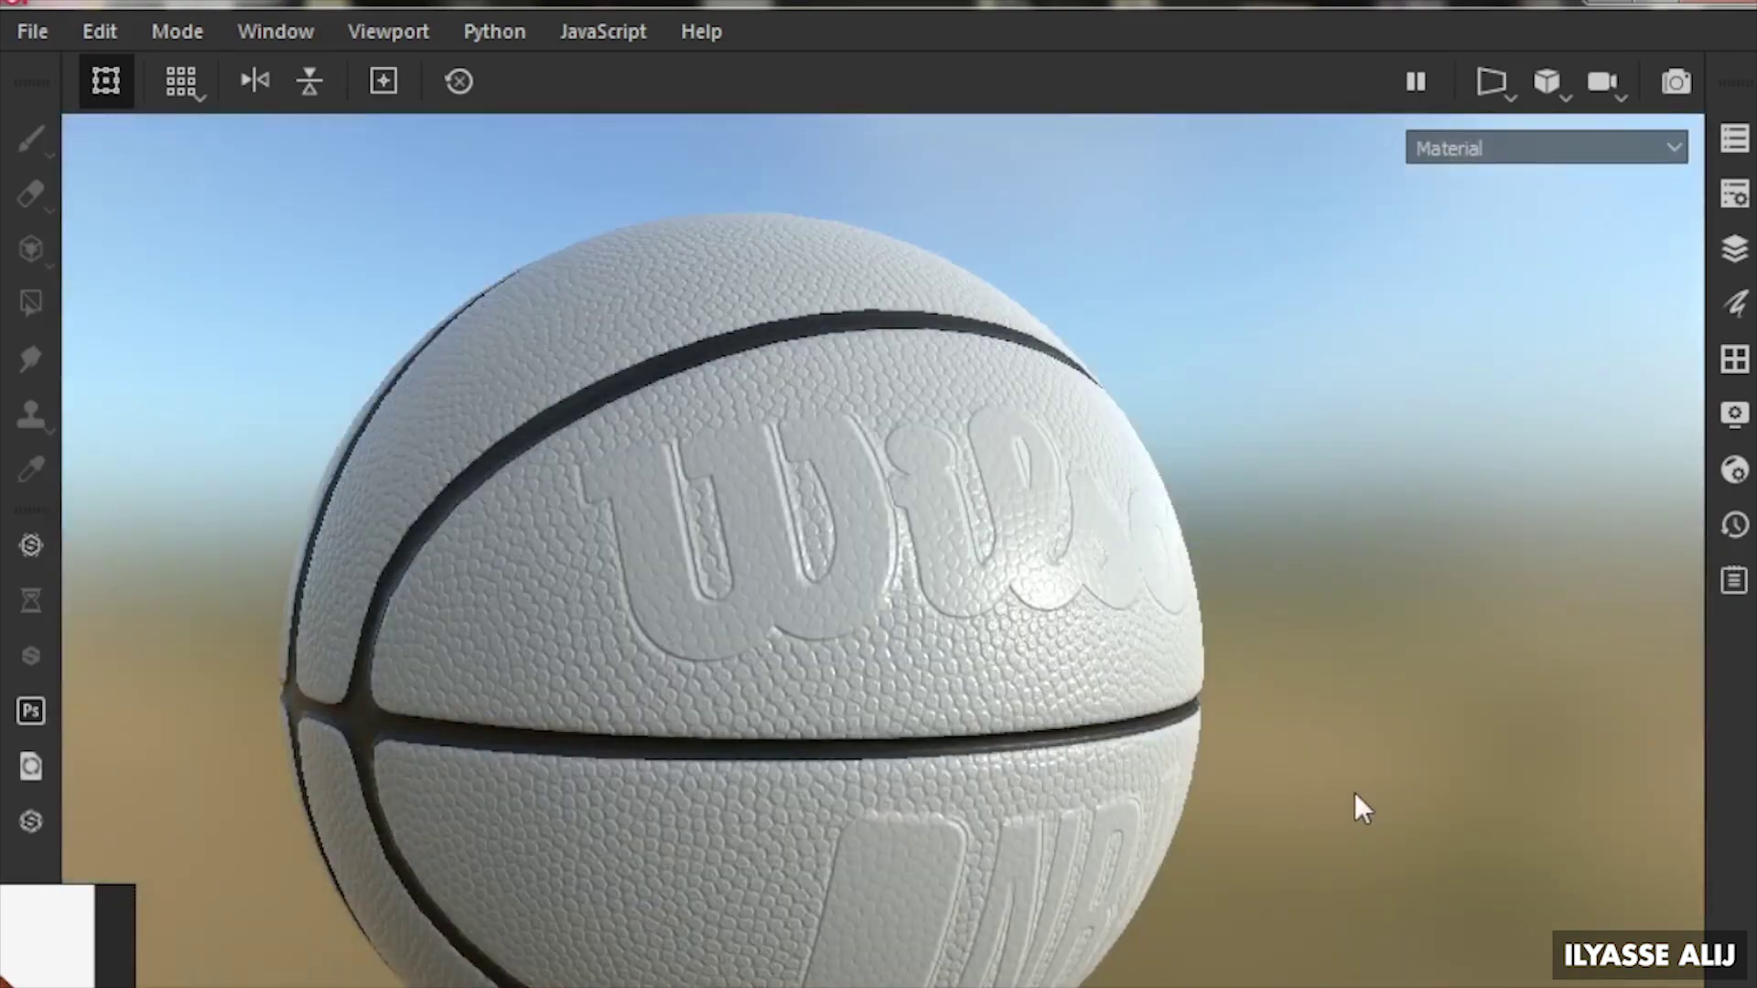
key(Tab)
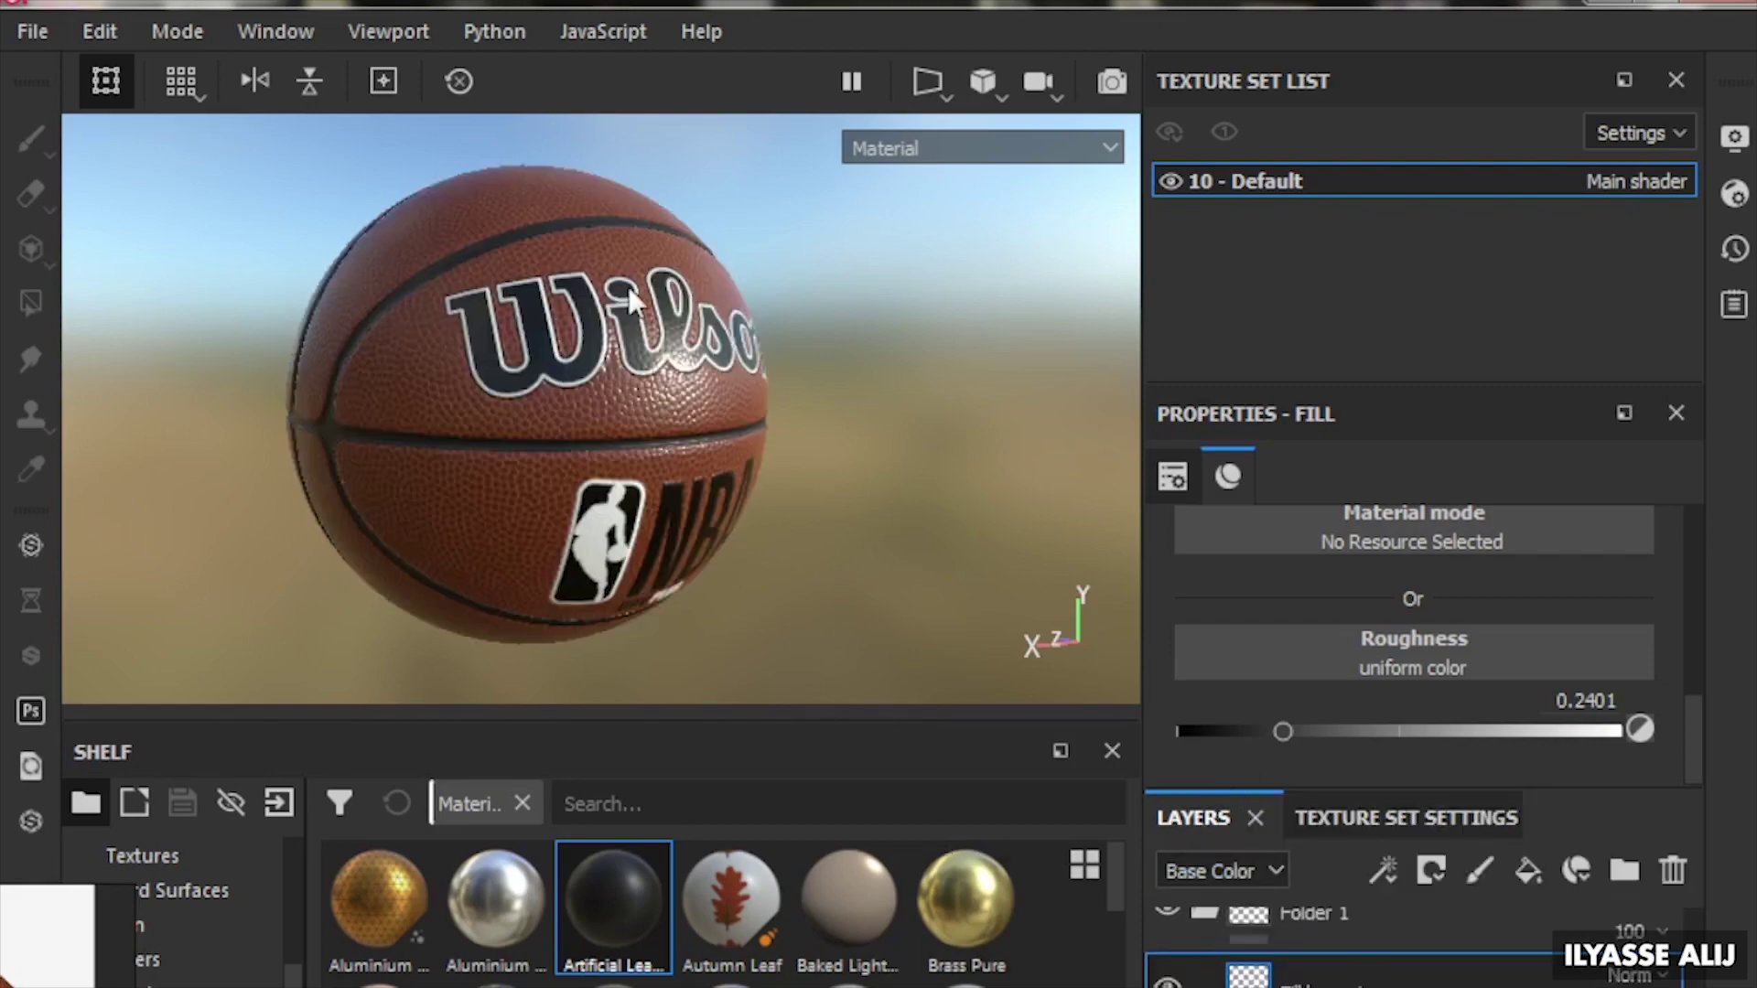
Centre the Wilson ball full-screen and spin the environment lighting around it
key(Tab)
alt+drag(707, 436, 1005, 575)
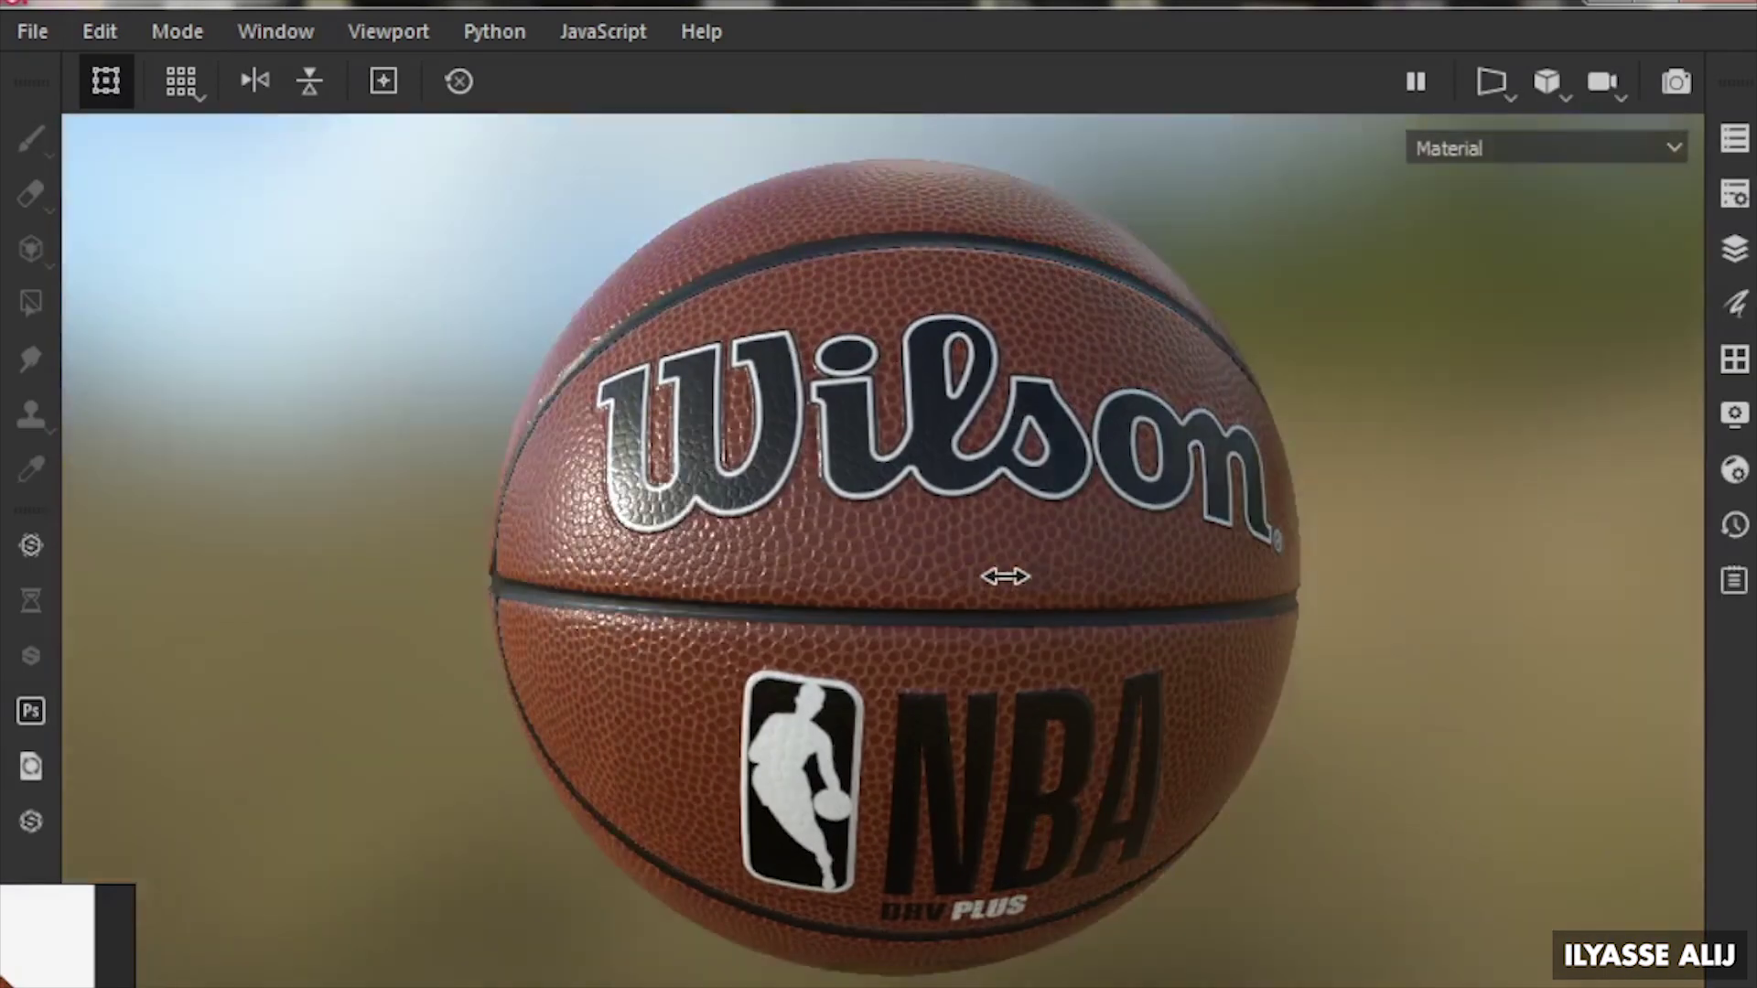
mouse_move(1005, 575)
shift+right_down()
mouse_move(767, 567)
mouse_move(1095, 585)
shift+right_up()
alt+drag(1094, 584, 1048, 489)
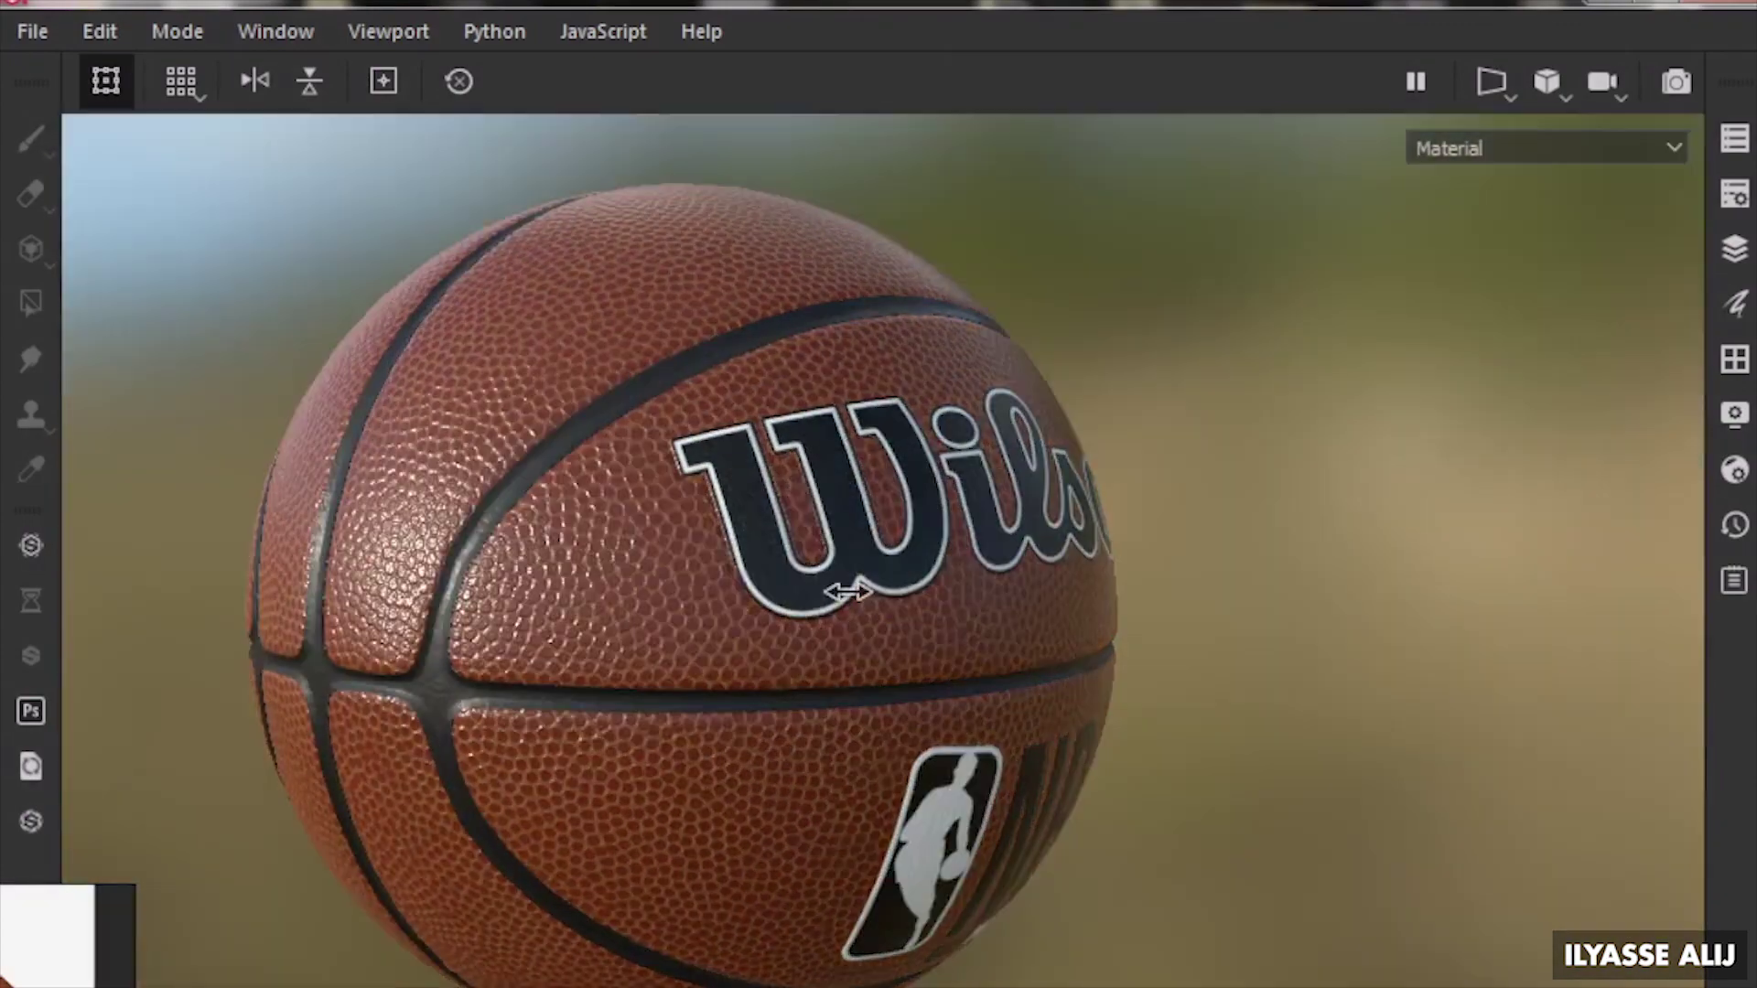